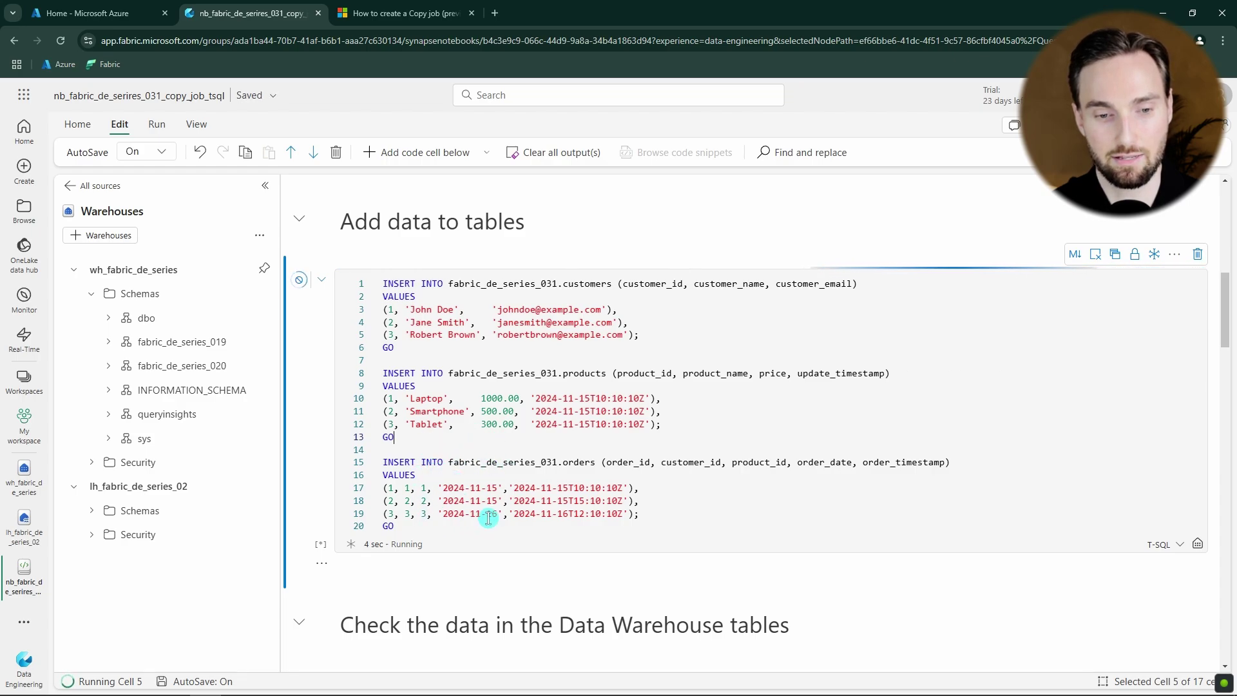
Run the notebook cell that selects all rows from the warehouse's customers, products and orders tables, and examine the customers result
scroll(487, 451, down, 5)
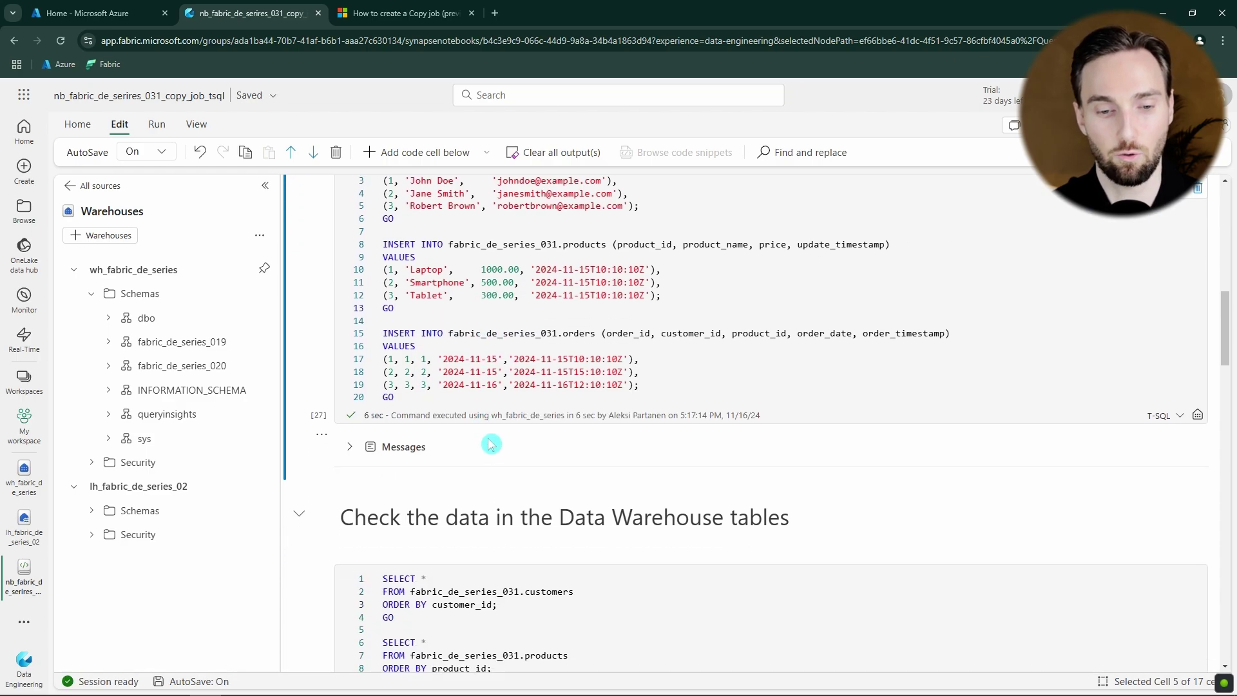
scroll(492, 427, down, 1)
click(502, 449)
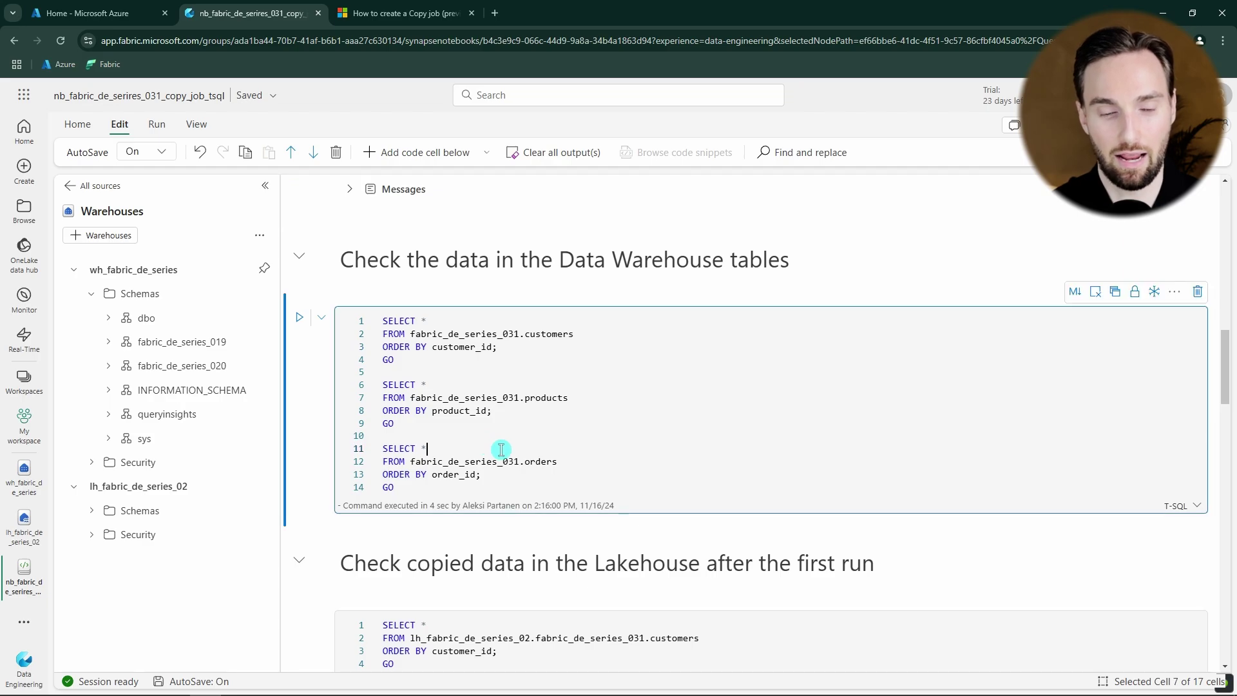
key(ctrl+Return)
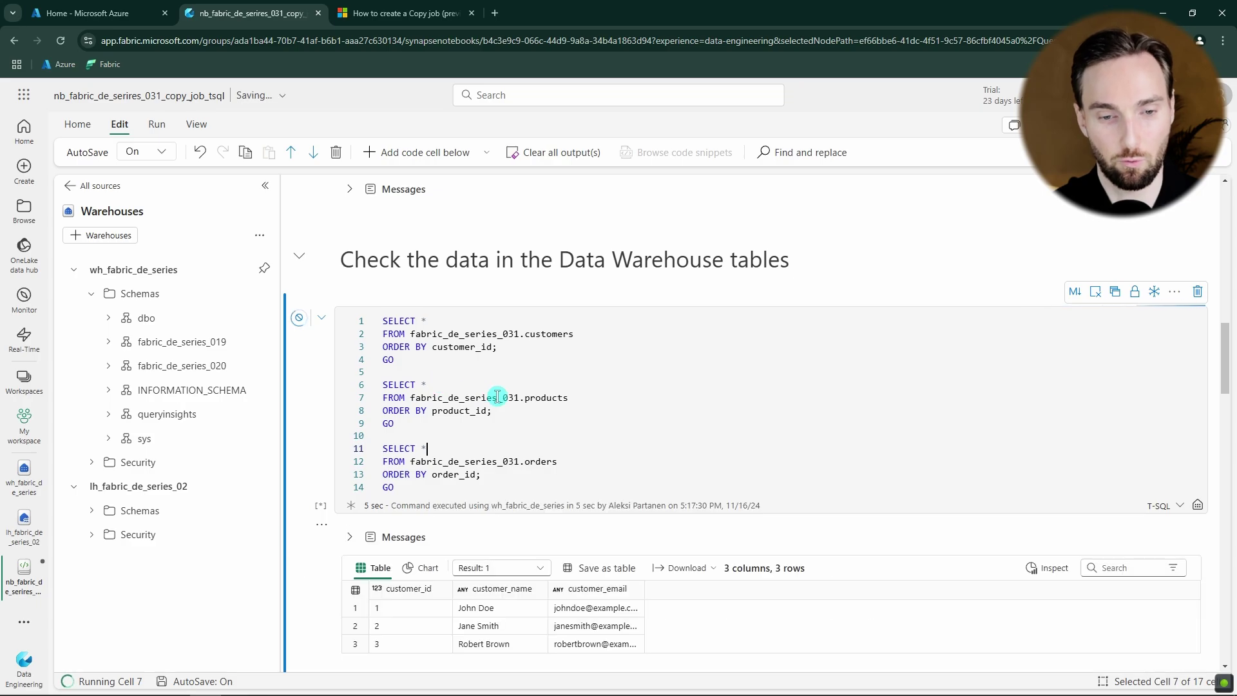
scroll(514, 394, down, 2)
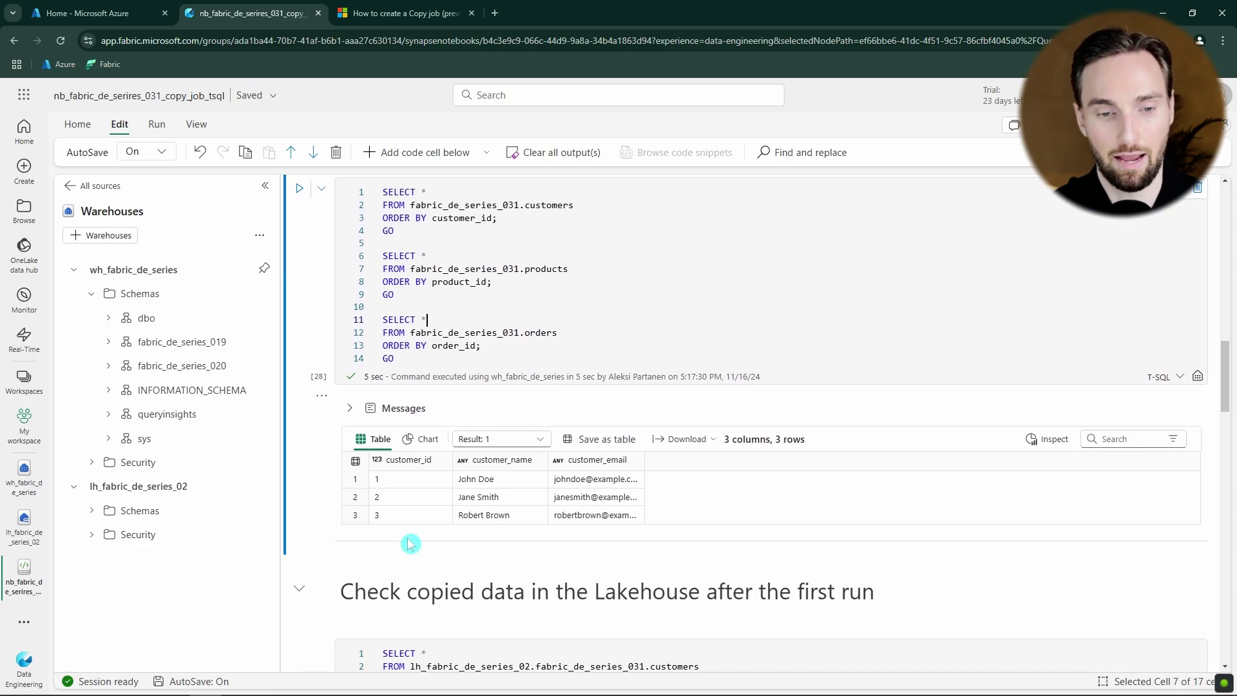
scroll(572, 409, up, 2)
double_click(548, 332)
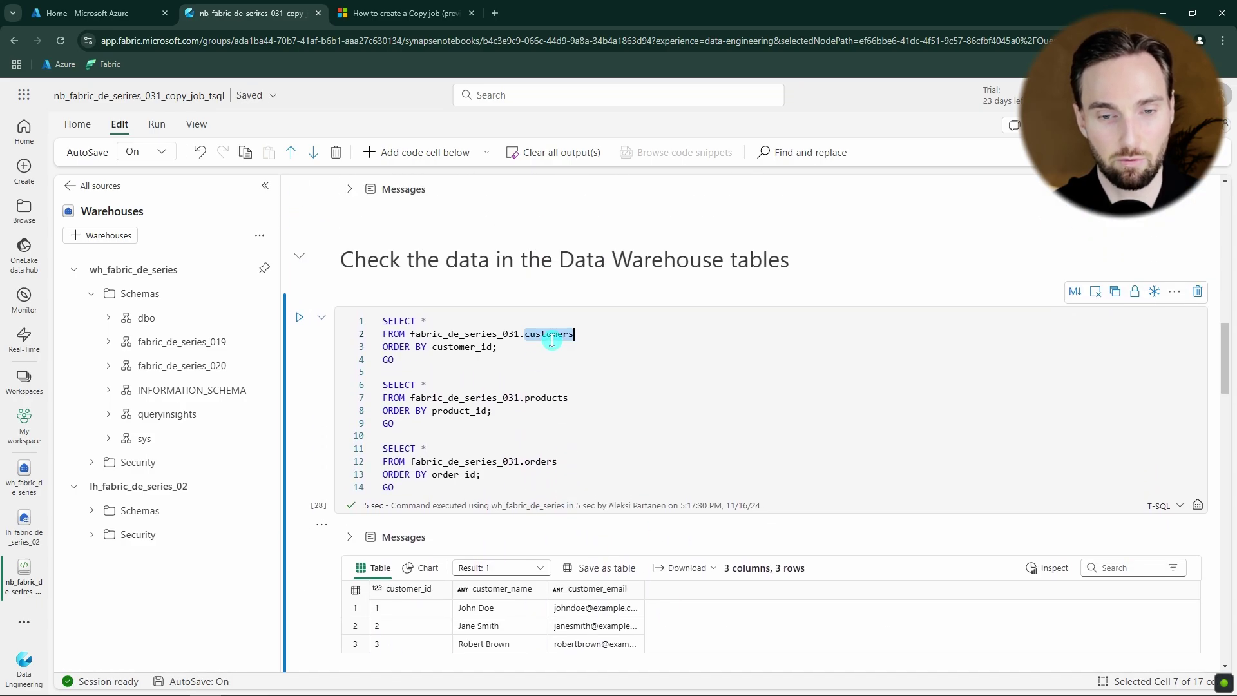
scroll(602, 406, down, 1)
scroll(602, 406, down, 2)
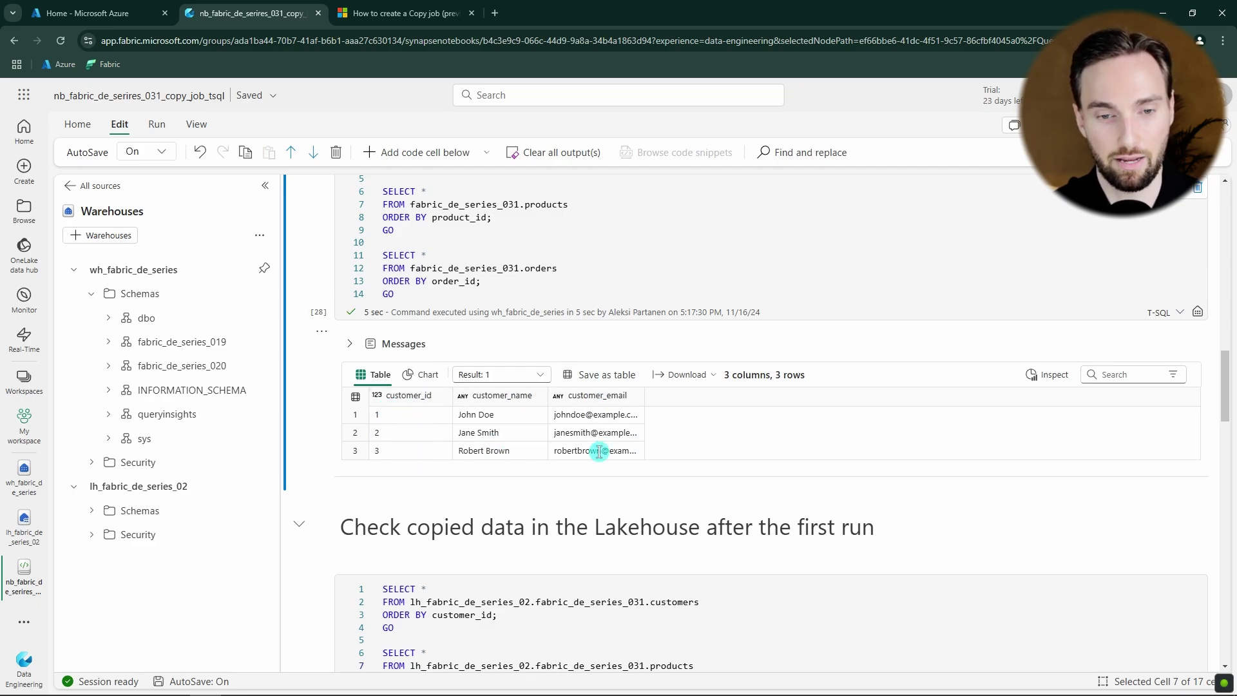
Examine the products data in the second query result and the orders data in the third
click(542, 379)
click(509, 420)
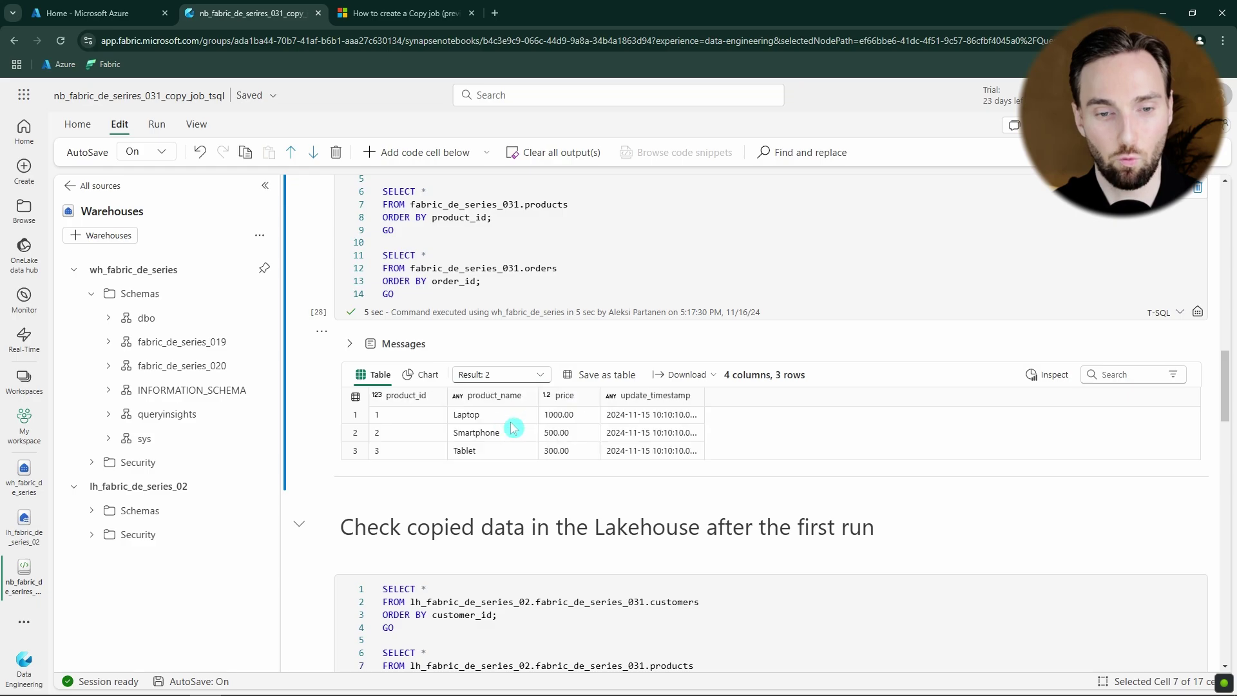
scroll(508, 422, up, 1)
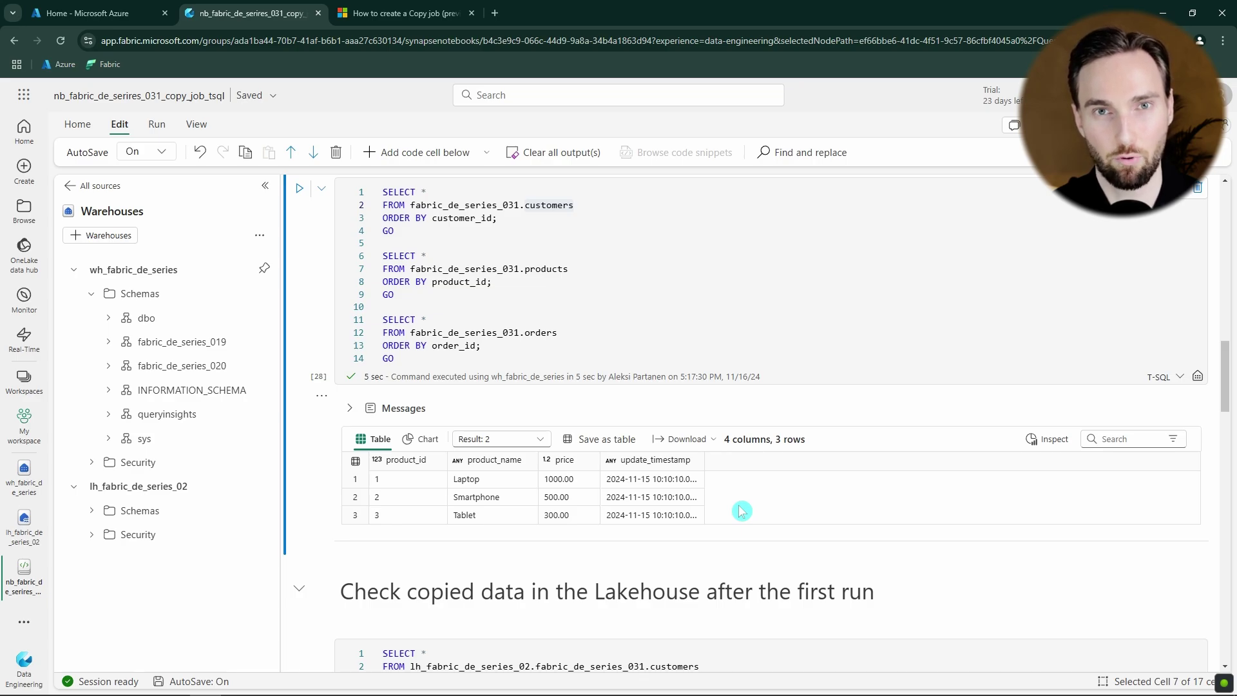
click(500, 438)
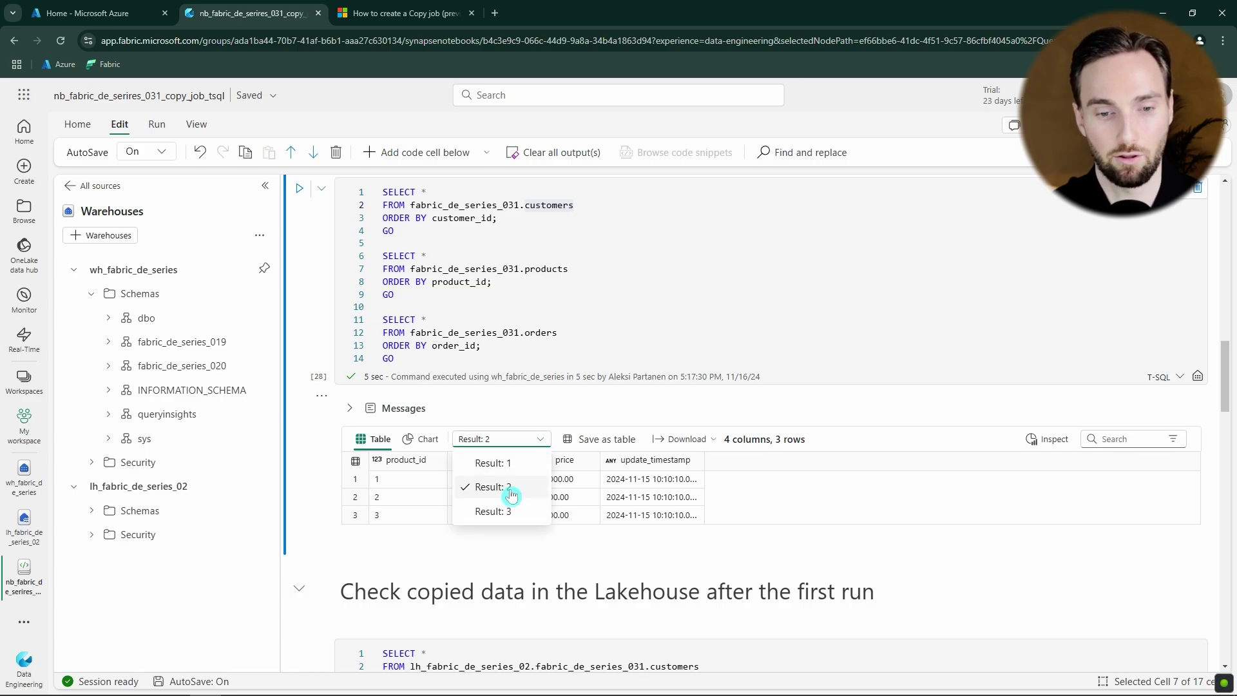
click(496, 512)
click(534, 335)
click(620, 349)
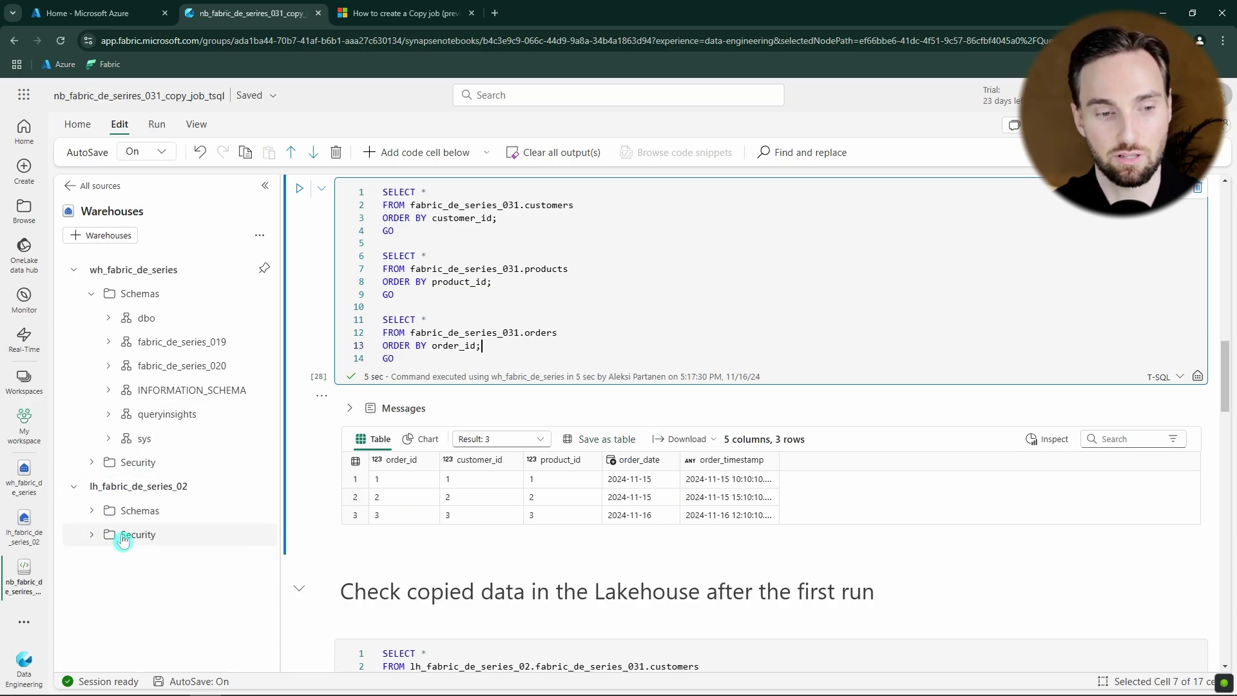
Create a new copy job named cj_fabric_de_series_031_1
click(24, 168)
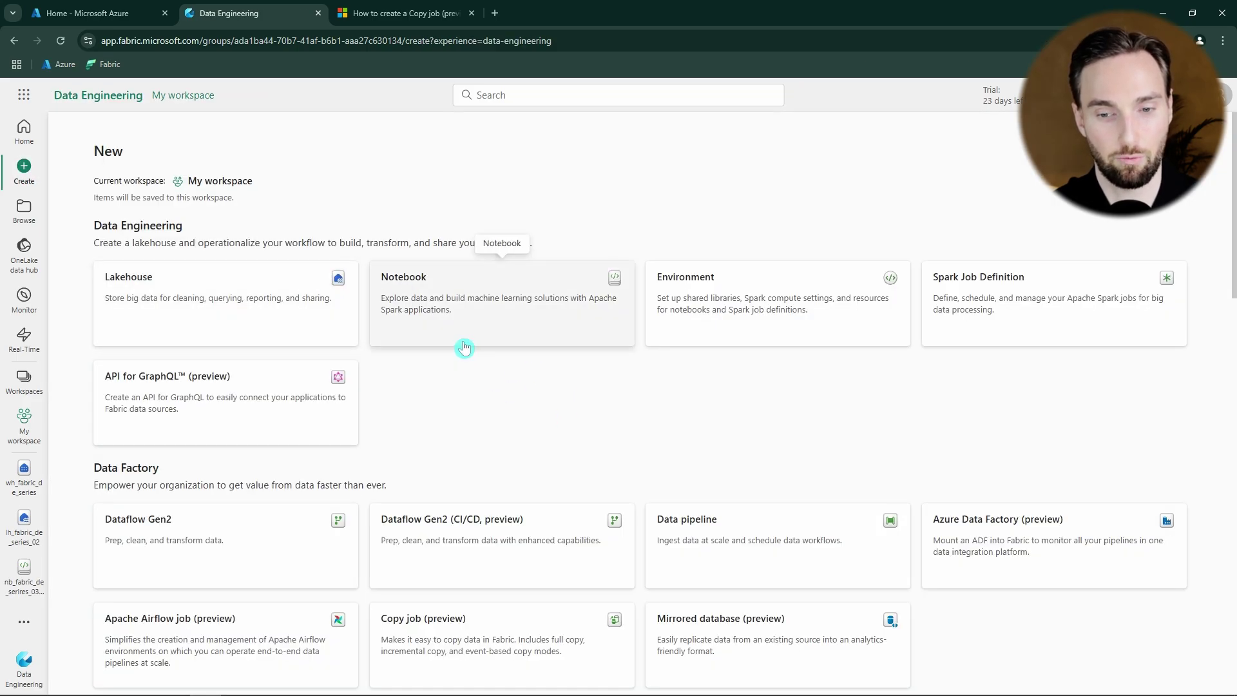
scroll(438, 316, down, 2)
click(511, 501)
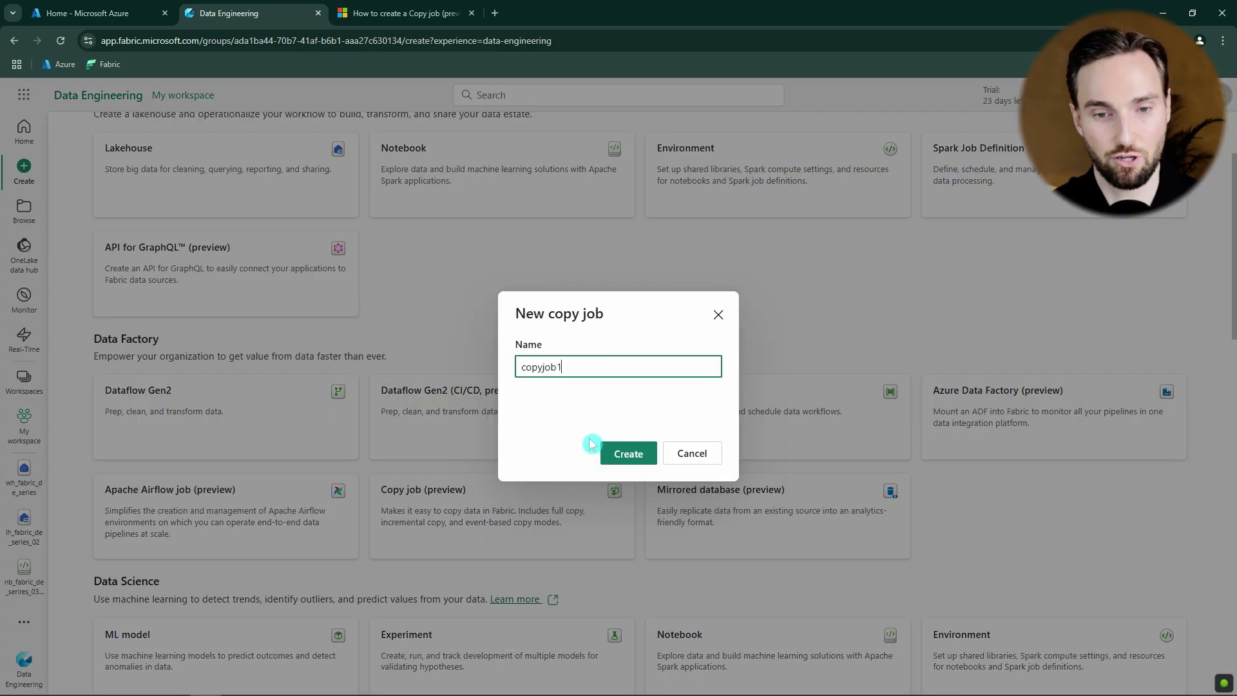
key(ctrl+a)
text(cj_fabric_de_series_031_1)
click(628, 453)
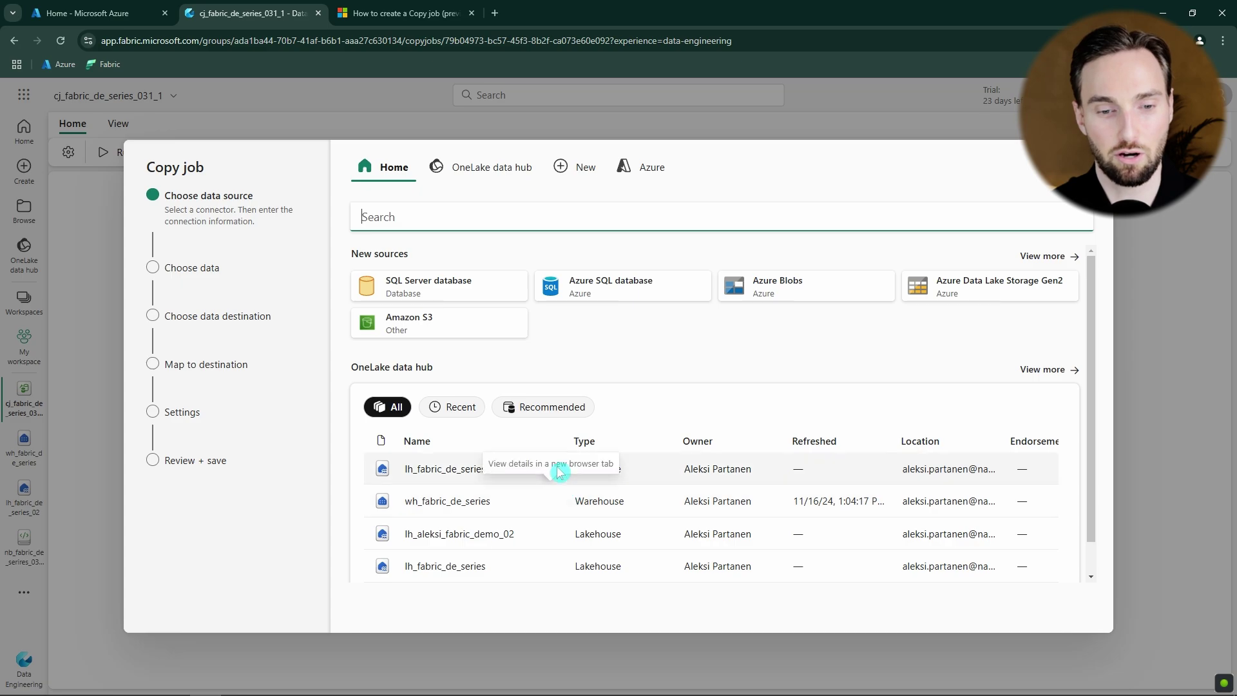
Choose the wh_fabric_de_series warehouse as data source and select its fabric_de_series_031 customers, orders and products tables for copying
scroll(541, 525, down, 1)
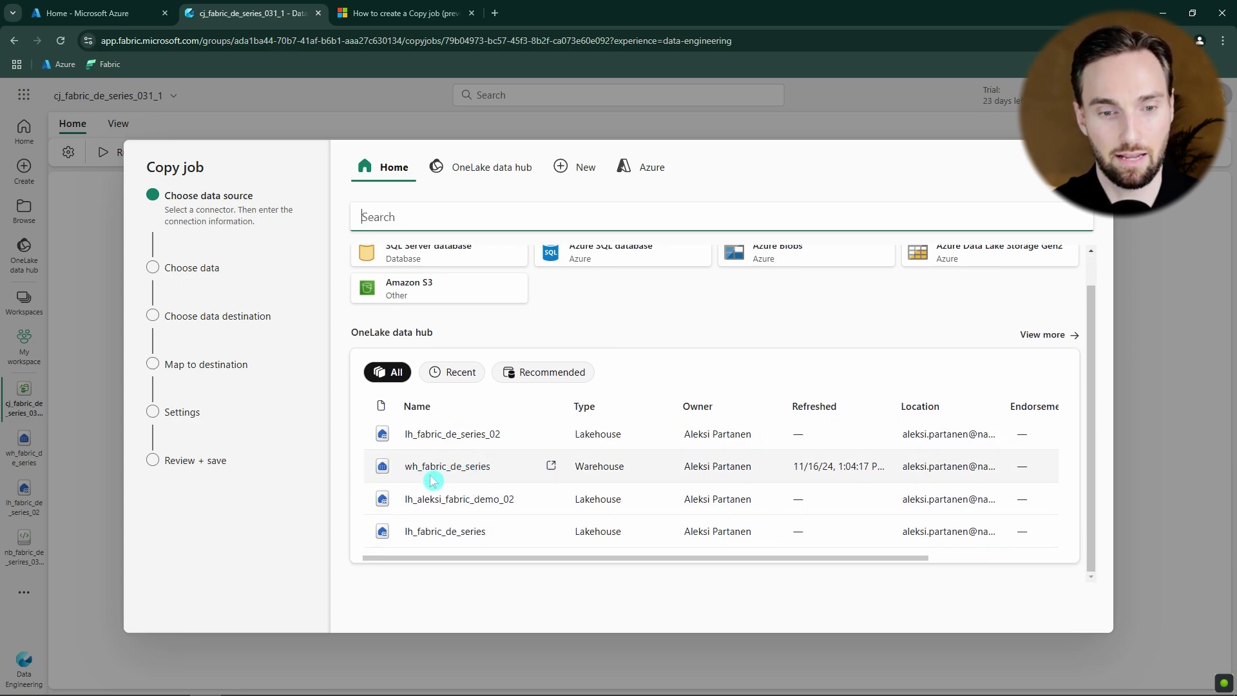
click(490, 476)
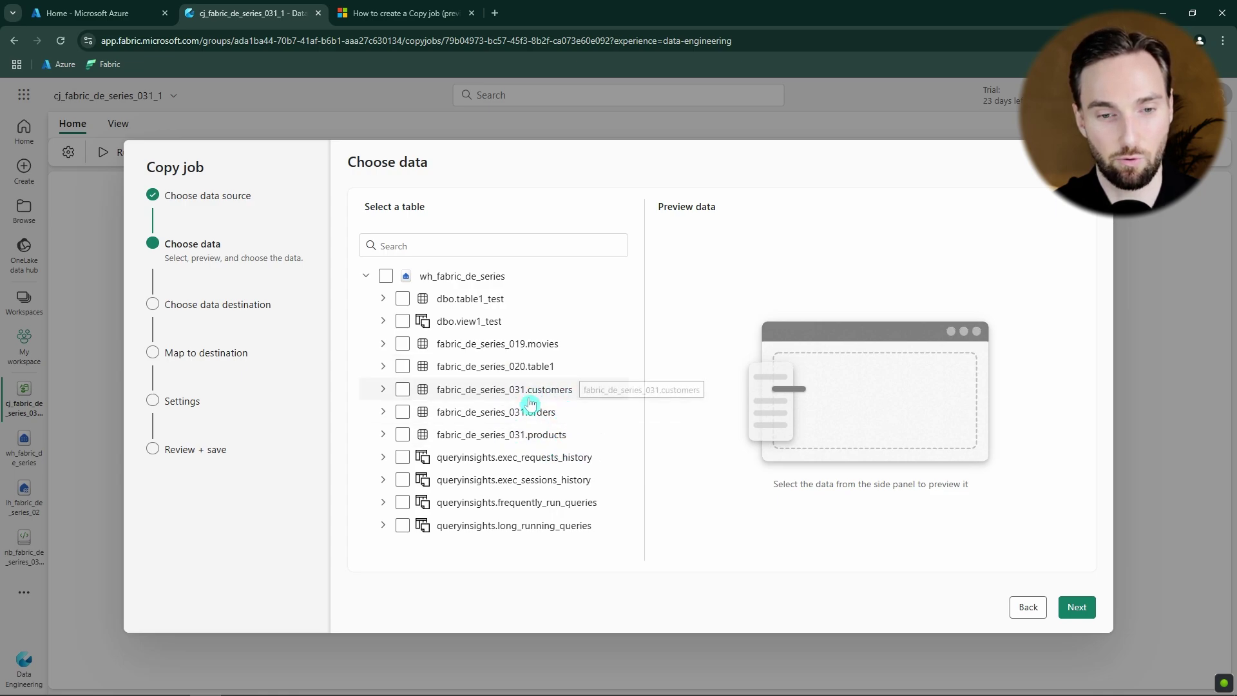
click(402, 389)
click(402, 412)
click(402, 434)
click(383, 391)
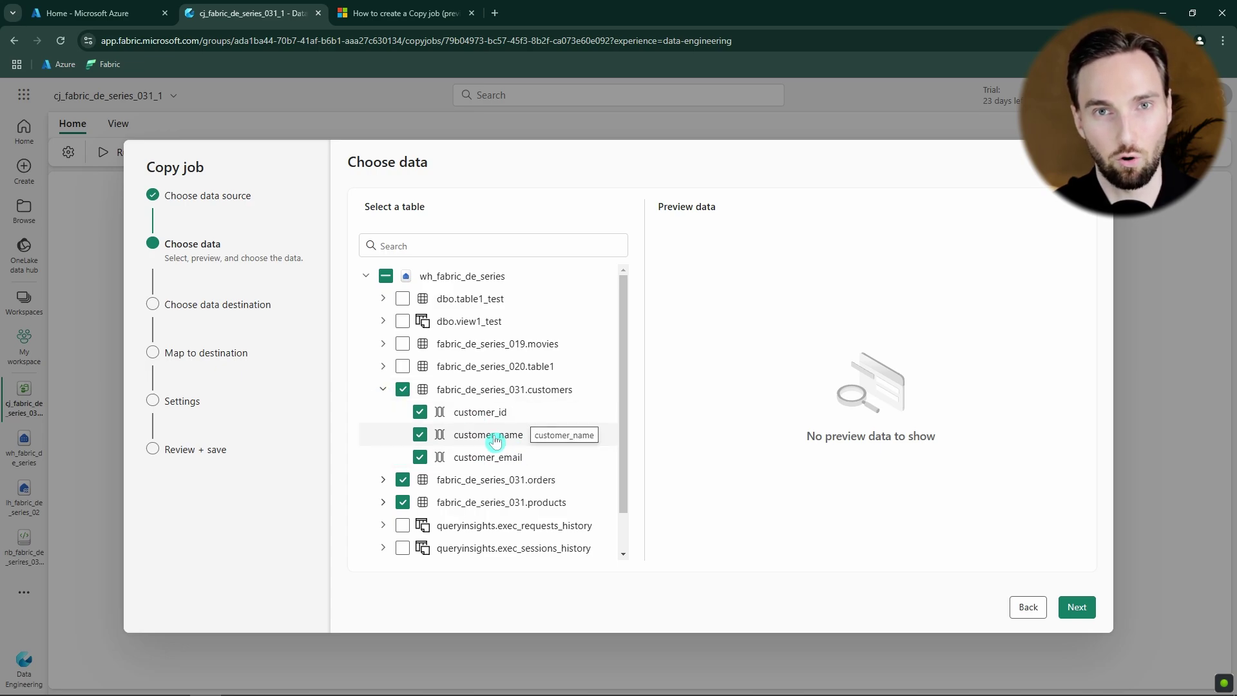
click(384, 390)
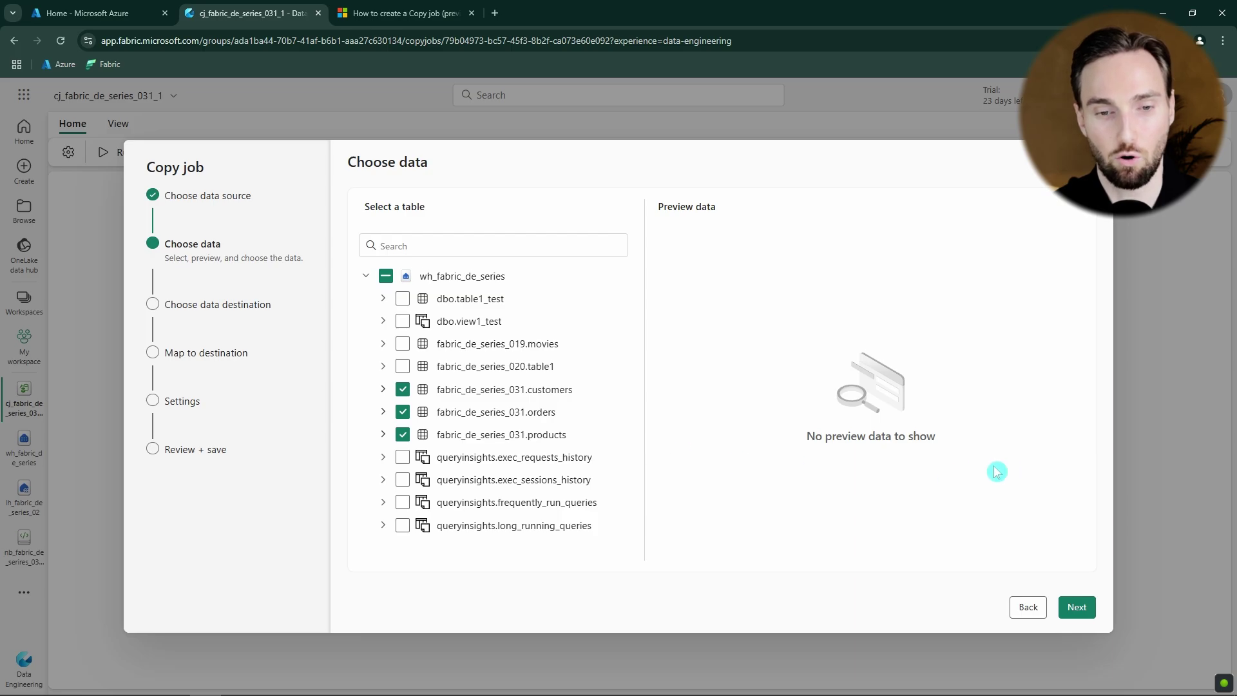
click(1077, 609)
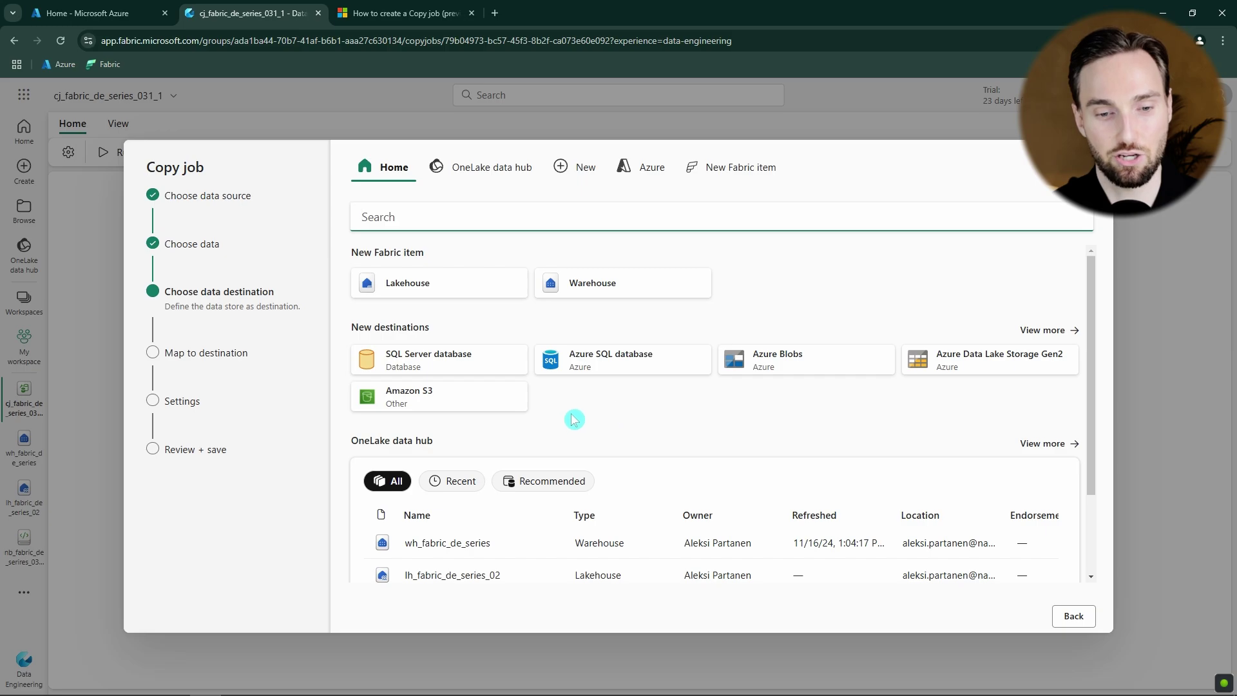
Choose the lh_fabric_de_series_02 lakehouse as the copy job's data destination
scroll(635, 544, down, 1)
scroll(620, 510, down, 1)
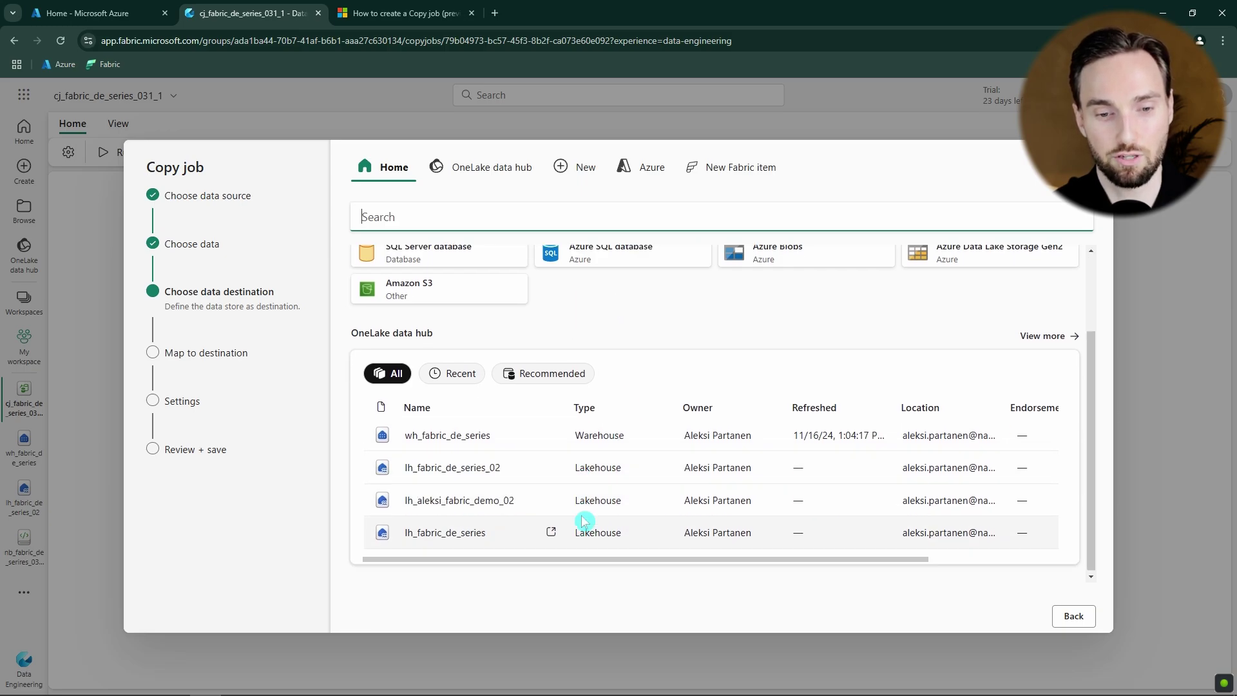
click(476, 473)
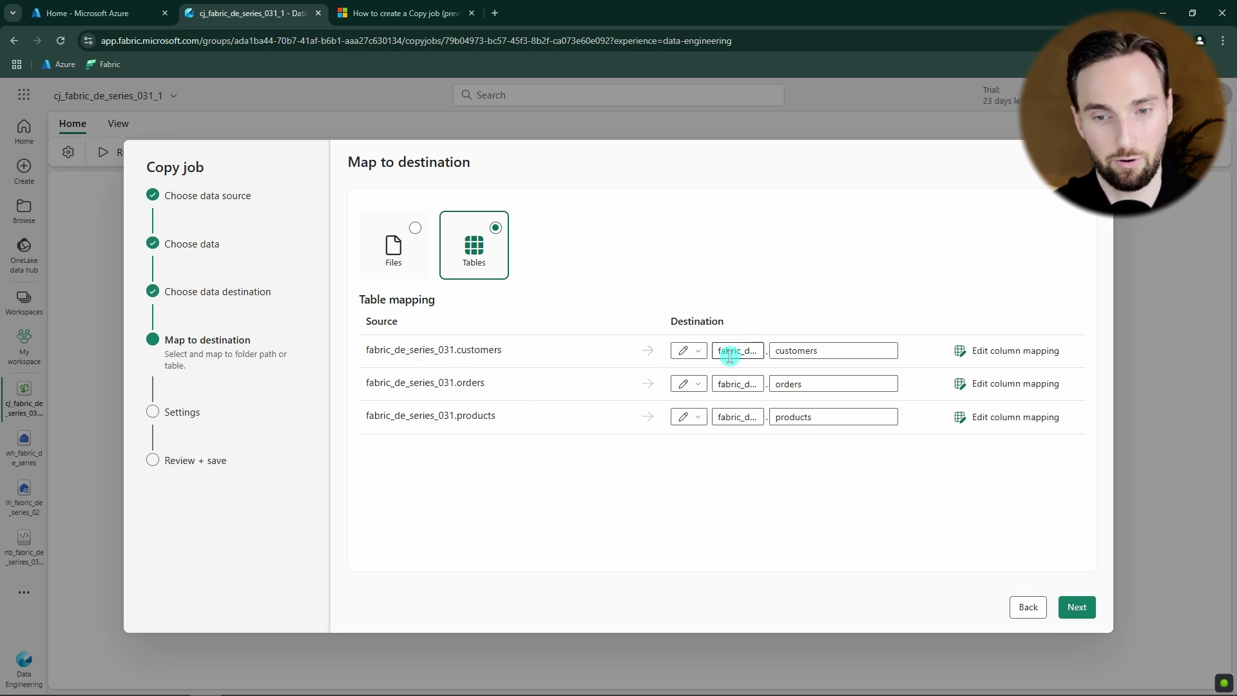
Review the destination table names and the customers column mapping, and accept the default table mapping
double_click(790, 353)
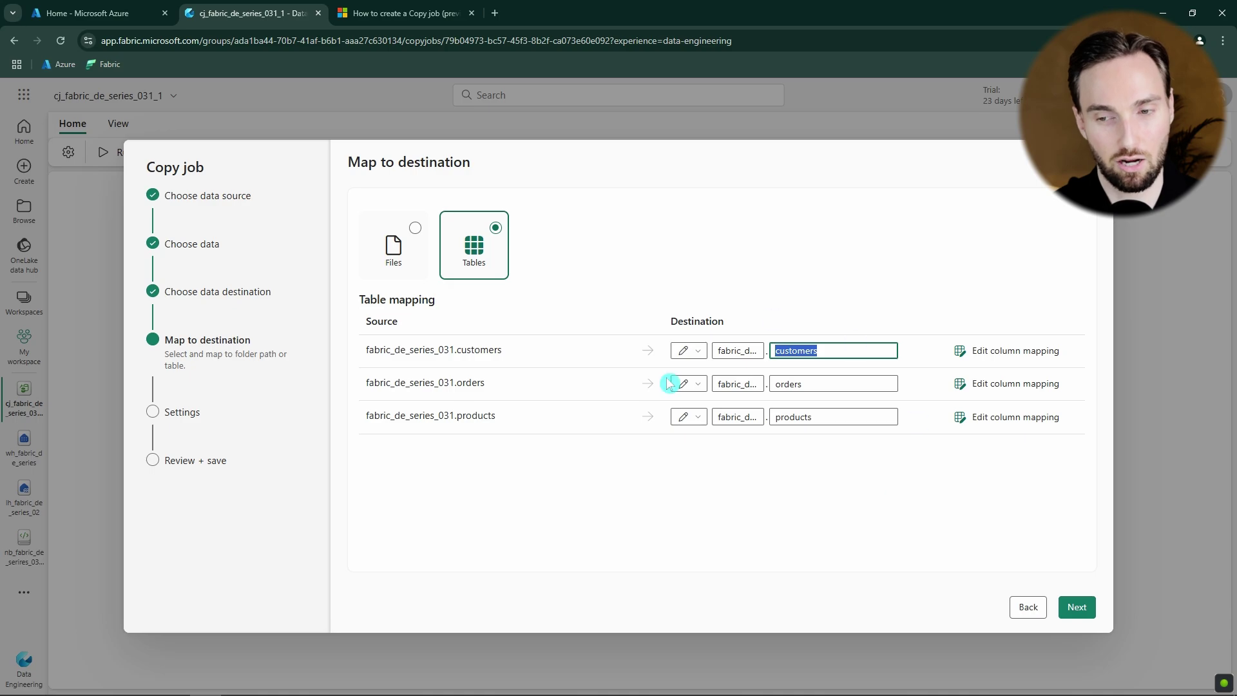
click(698, 356)
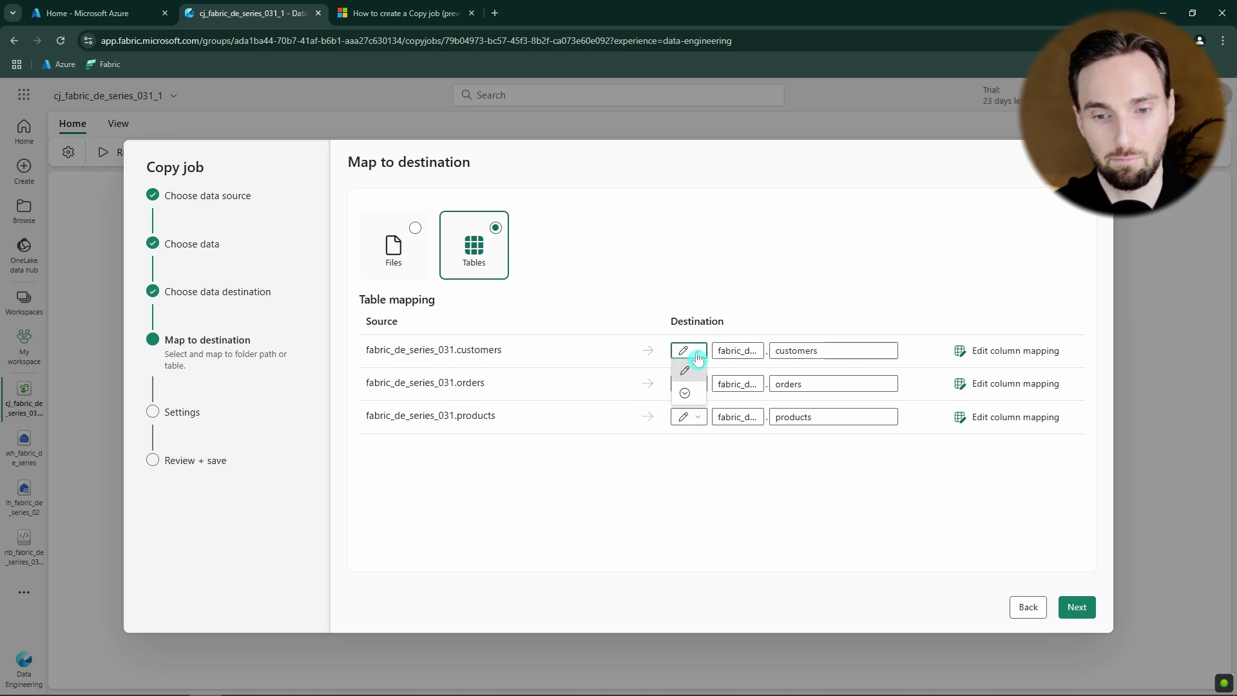
click(992, 351)
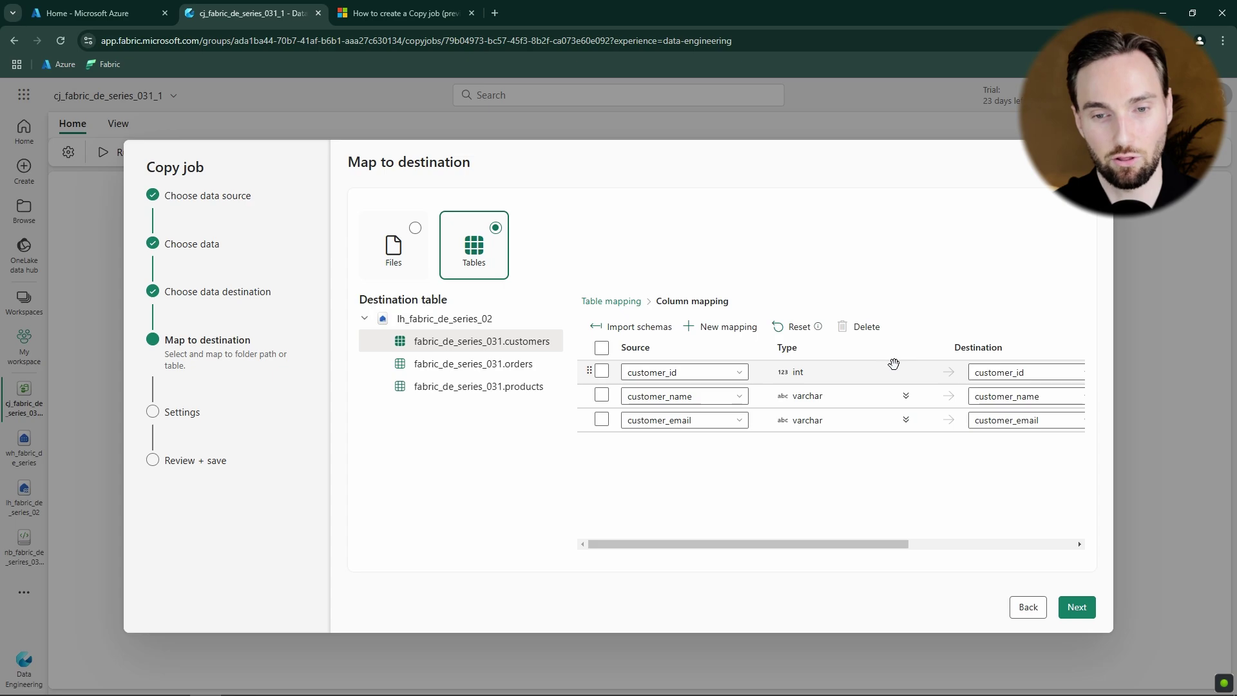
click(612, 302)
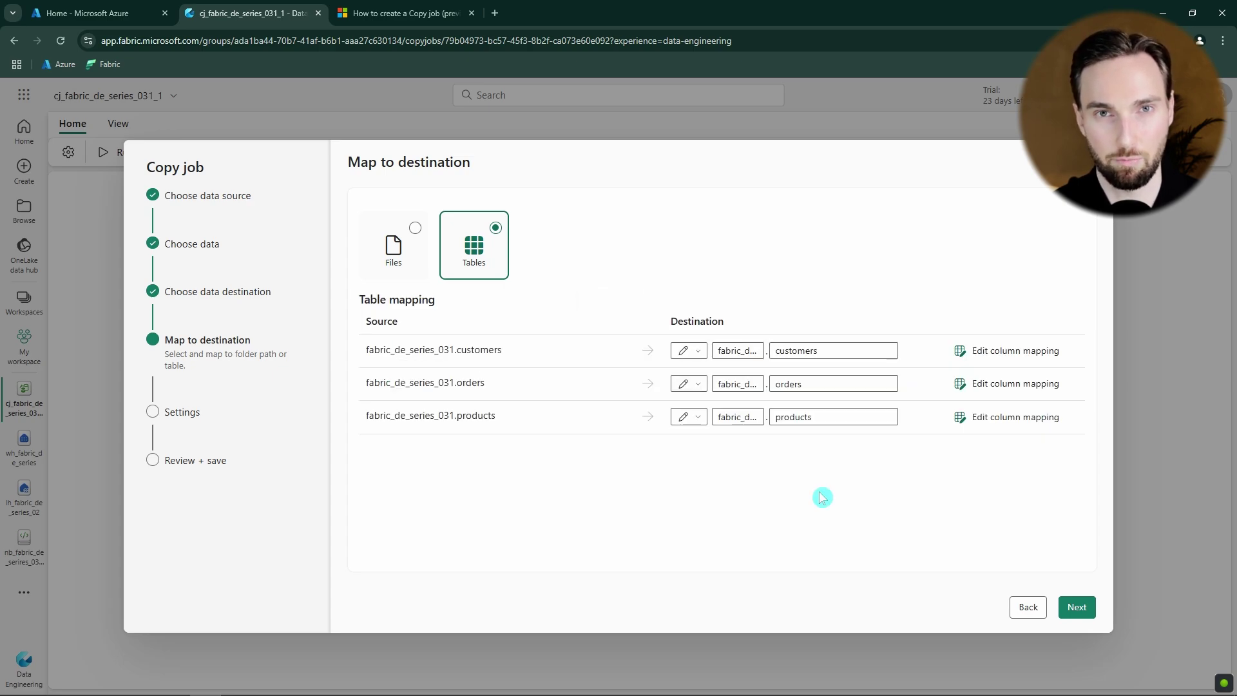
click(1082, 609)
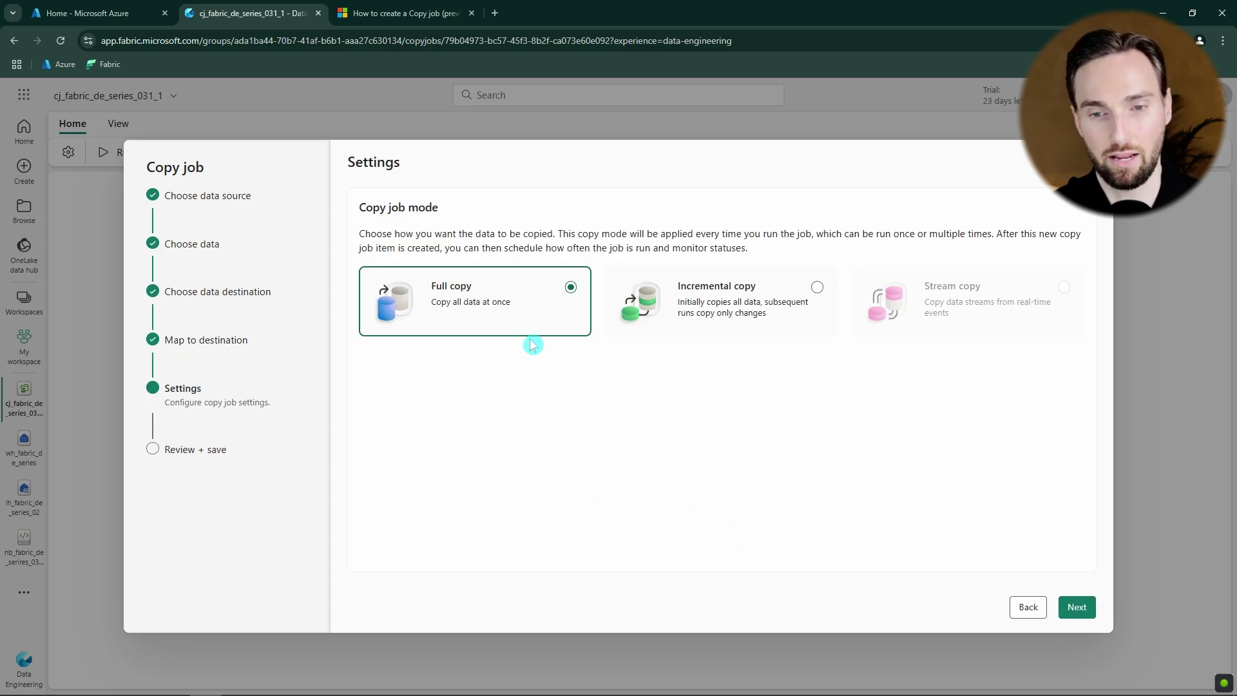
Compare the full and incremental modes and set the copy job mode to Incremental copy
click(703, 313)
click(507, 304)
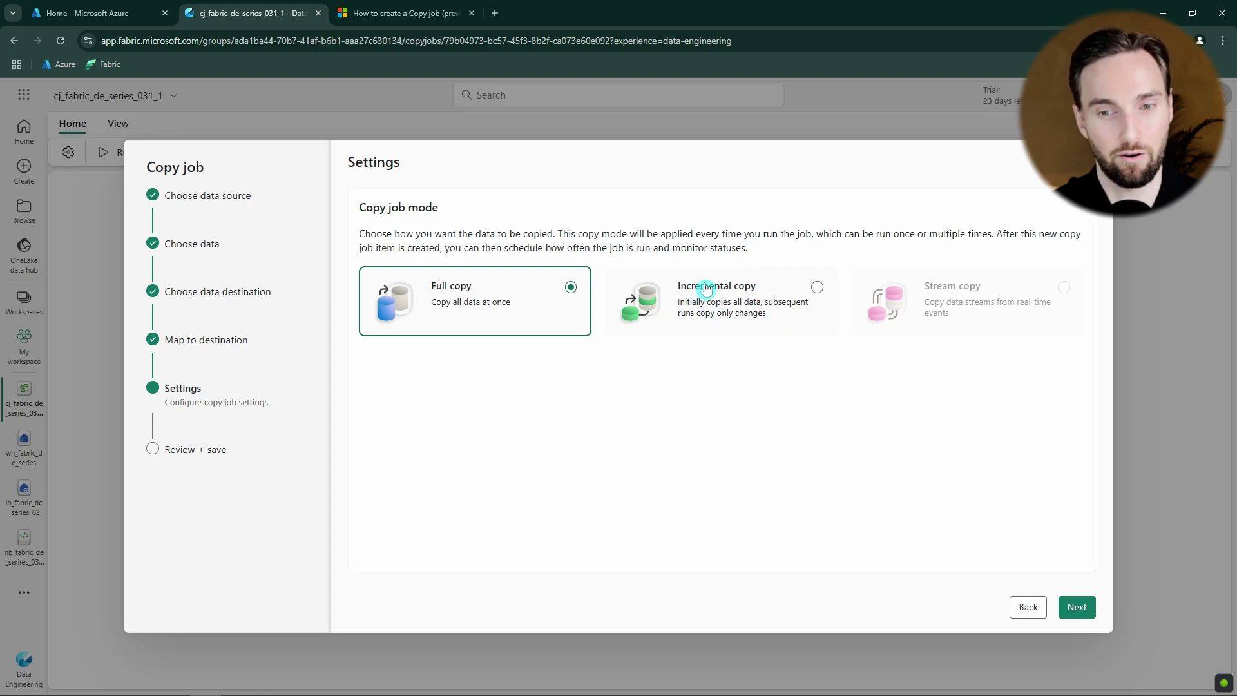
click(742, 307)
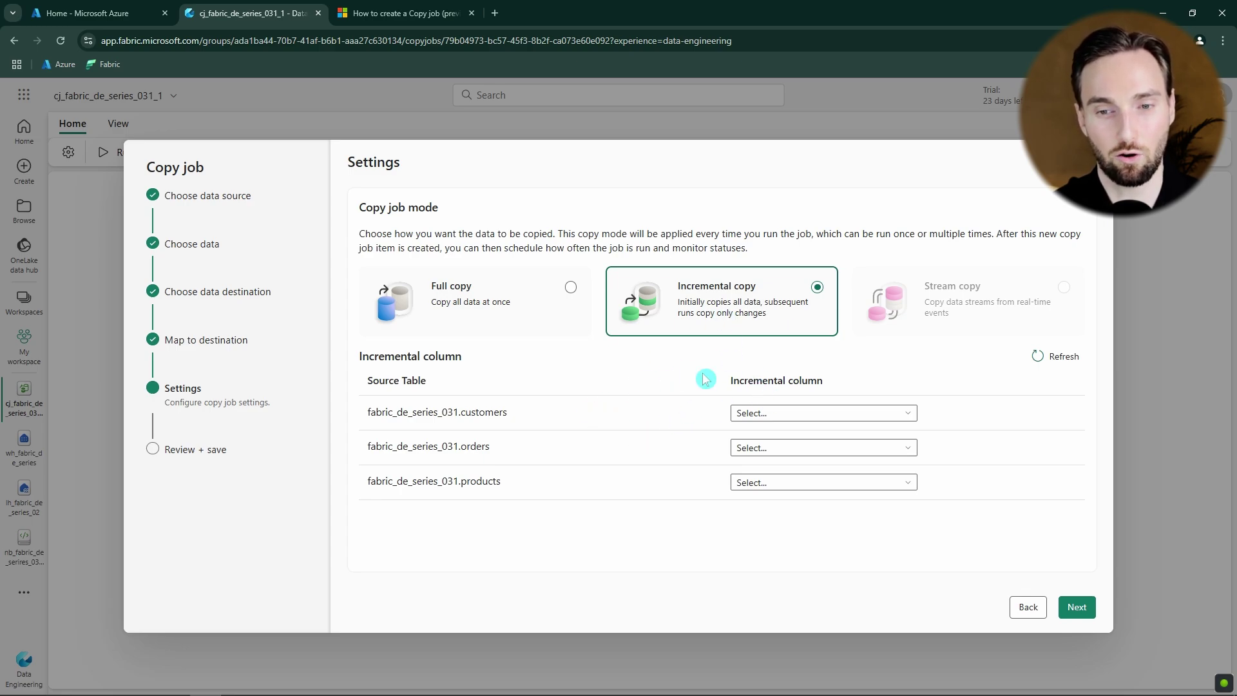
Set the incremental columns to customer_id for customers, order_timestamp for orders and update_timestamp for products
click(799, 415)
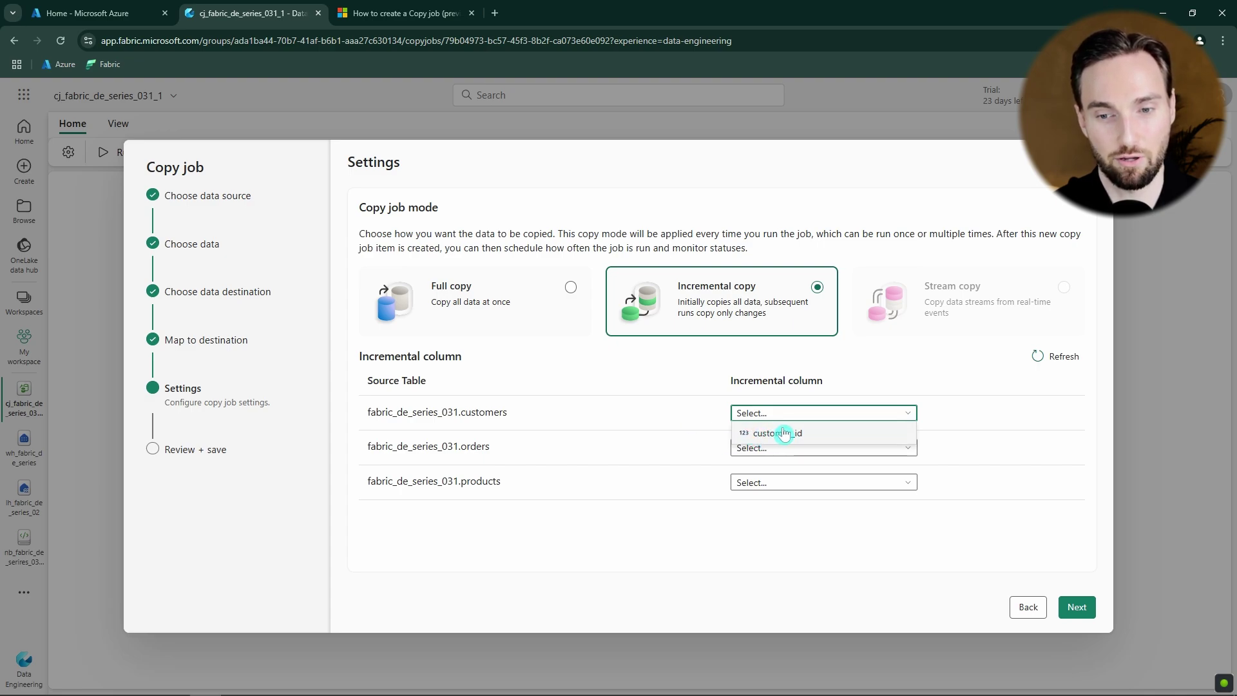
click(777, 434)
click(788, 449)
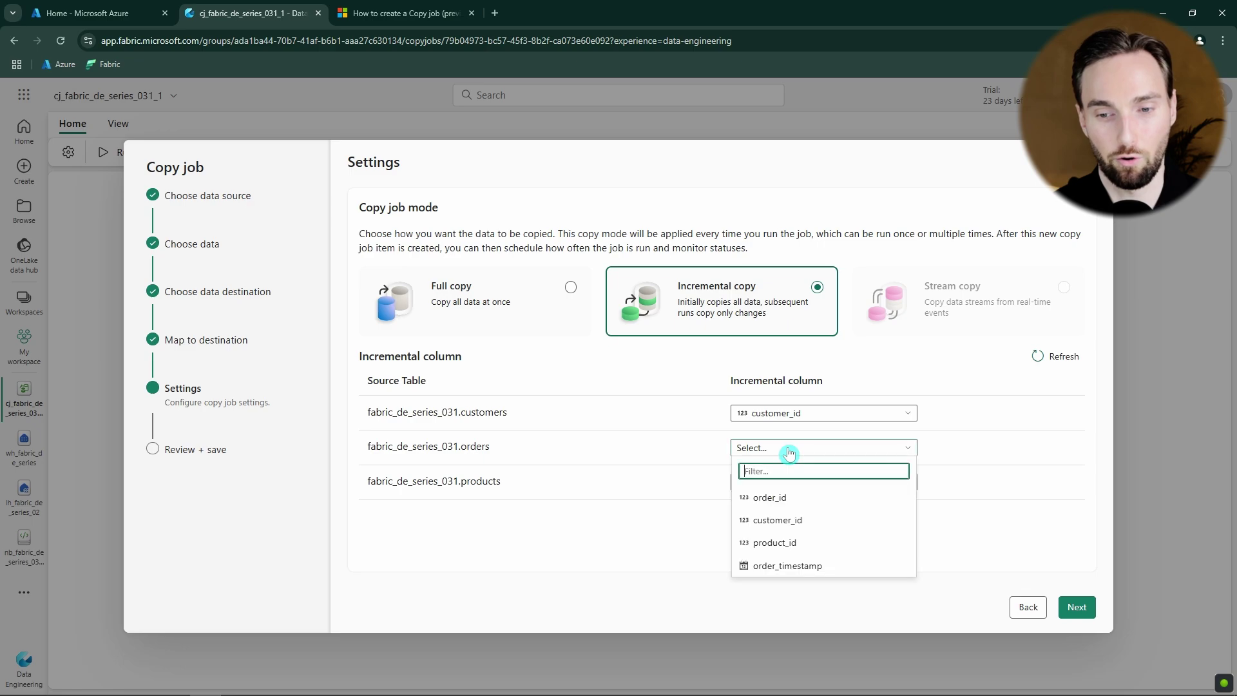
click(805, 570)
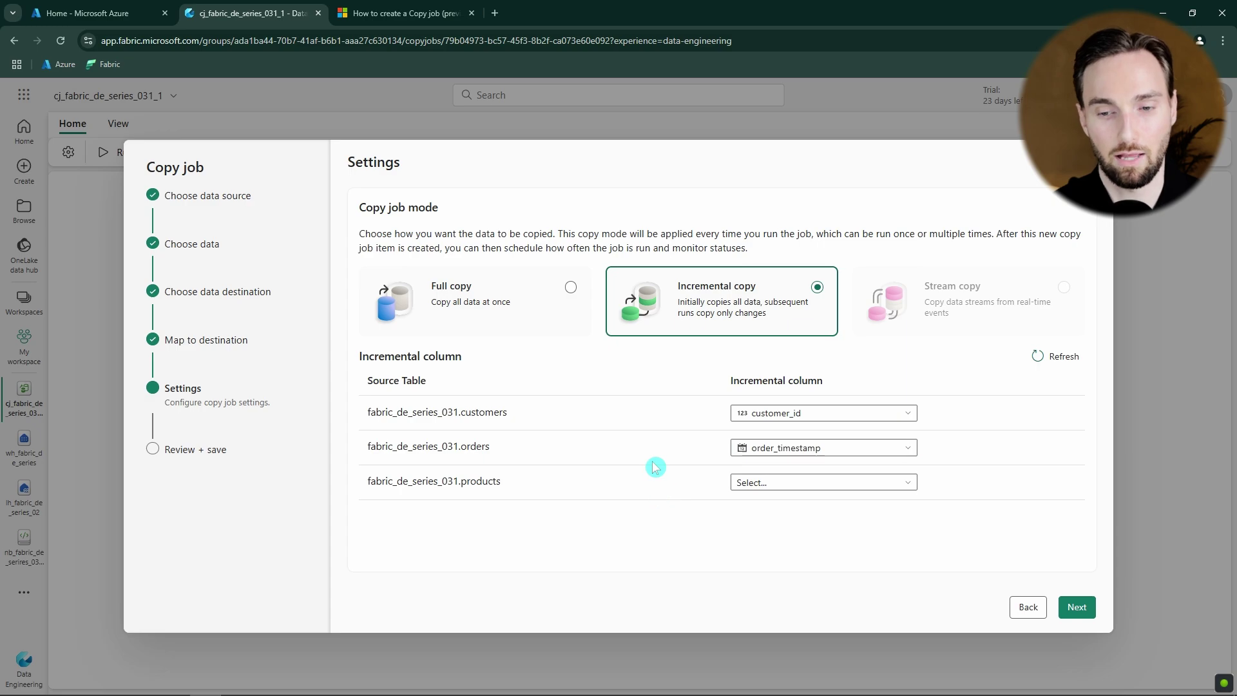
click(768, 481)
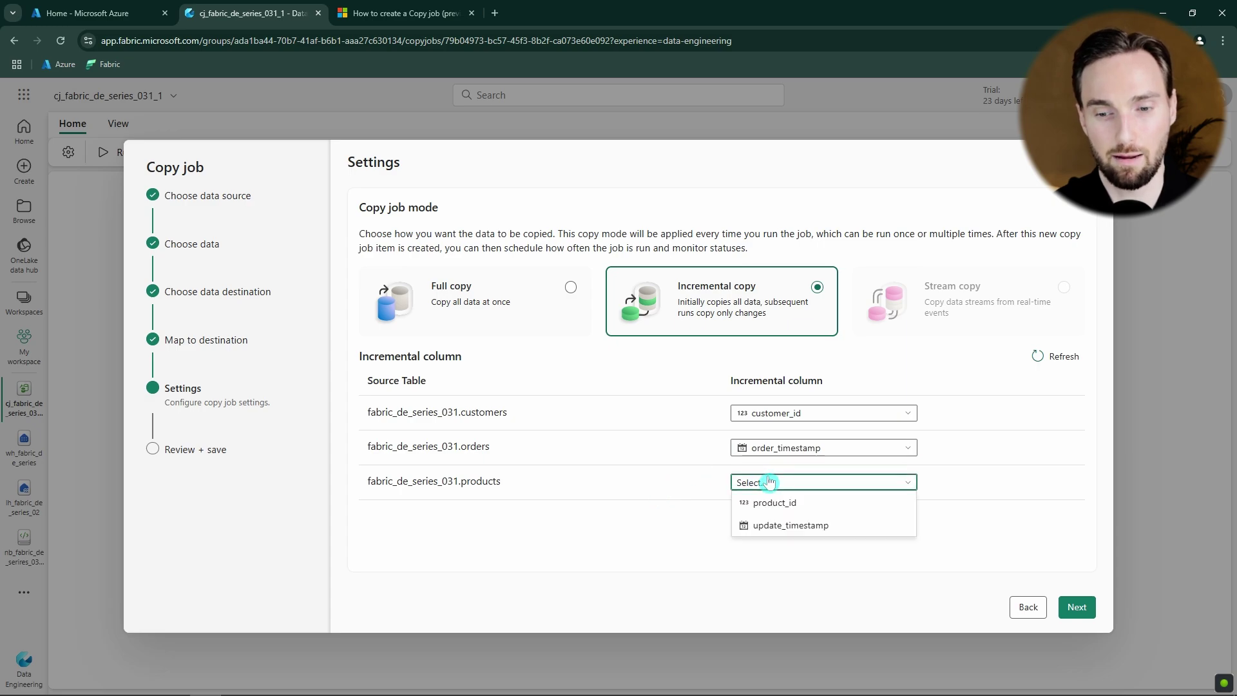
click(826, 529)
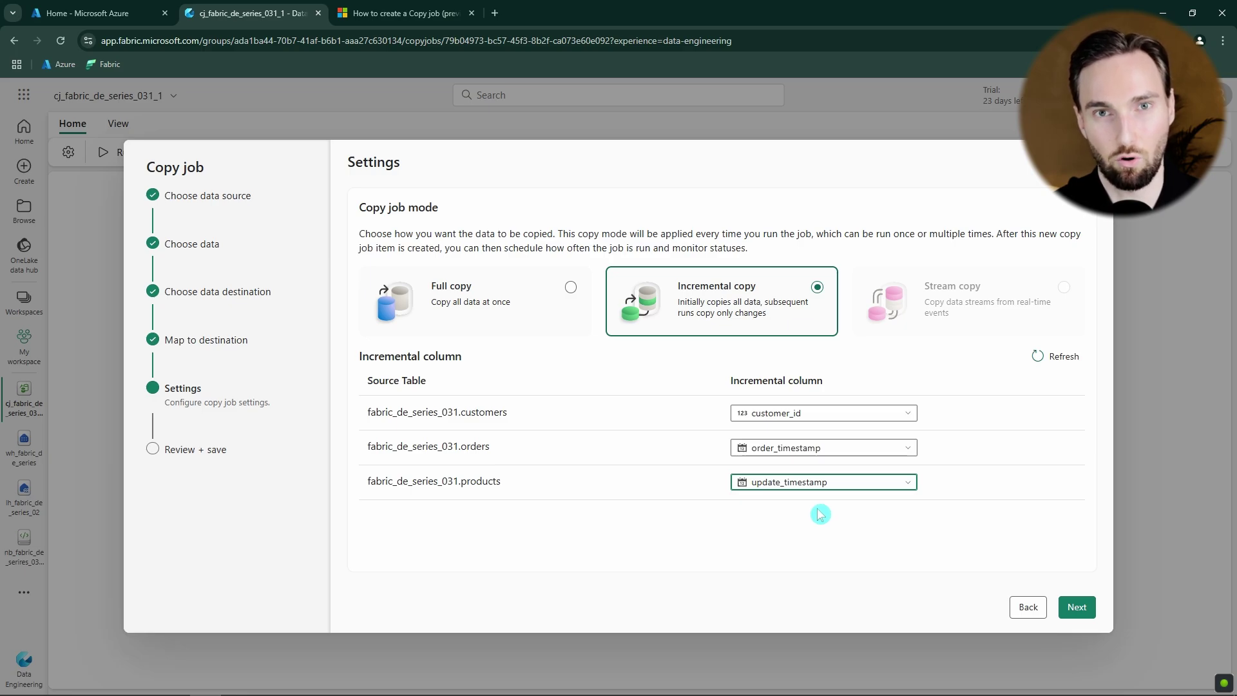
Go to the copy job summary, then save and run the job with immediate data transfer enabled
click(1077, 608)
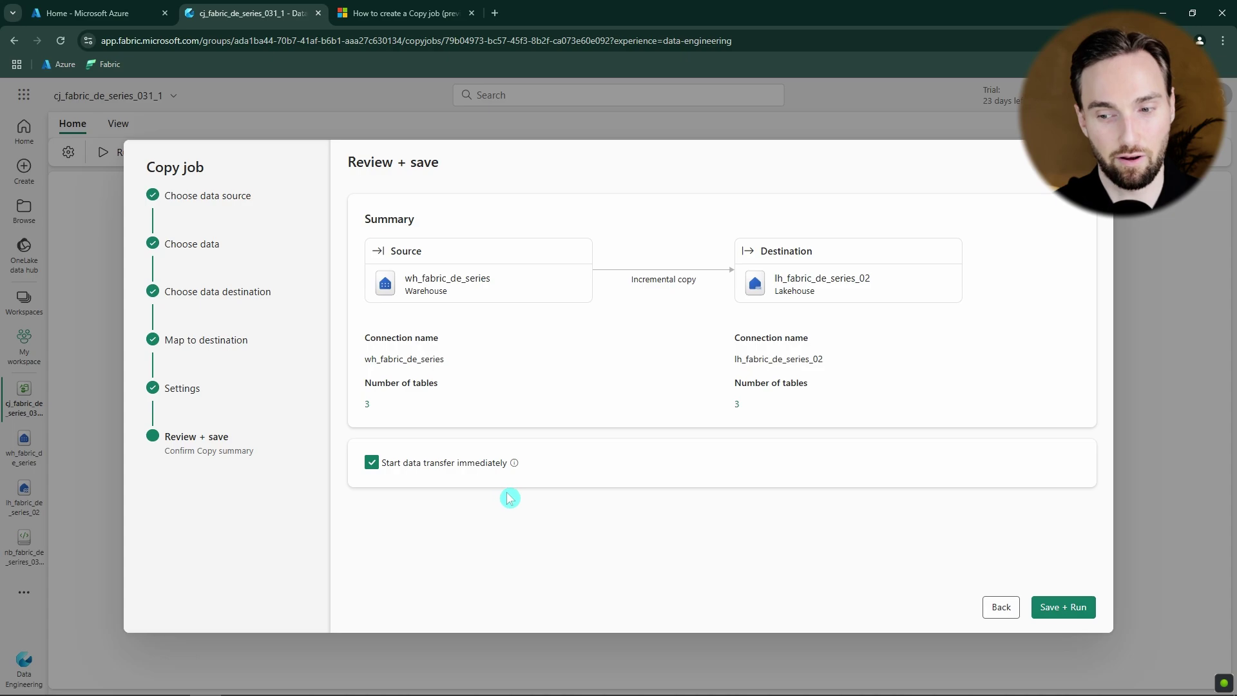
click(1067, 607)
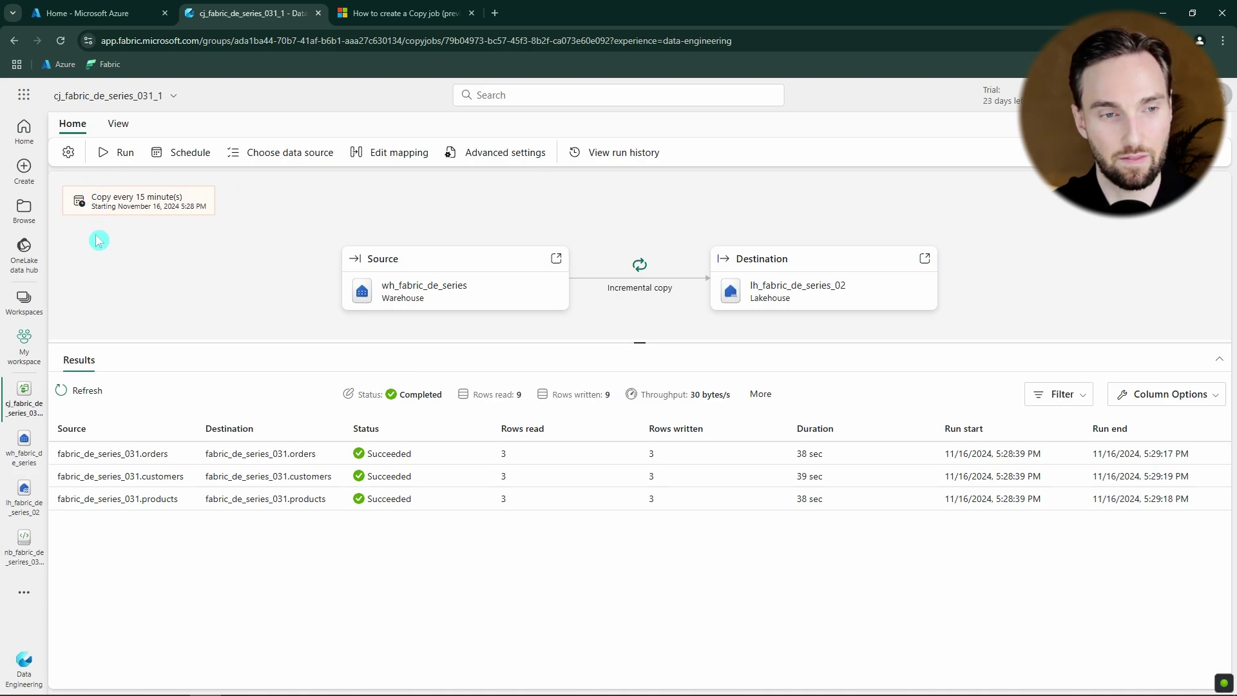
Turn off the copy job's scheduled run, apply the change and close the schedule settings
click(187, 161)
click(804, 377)
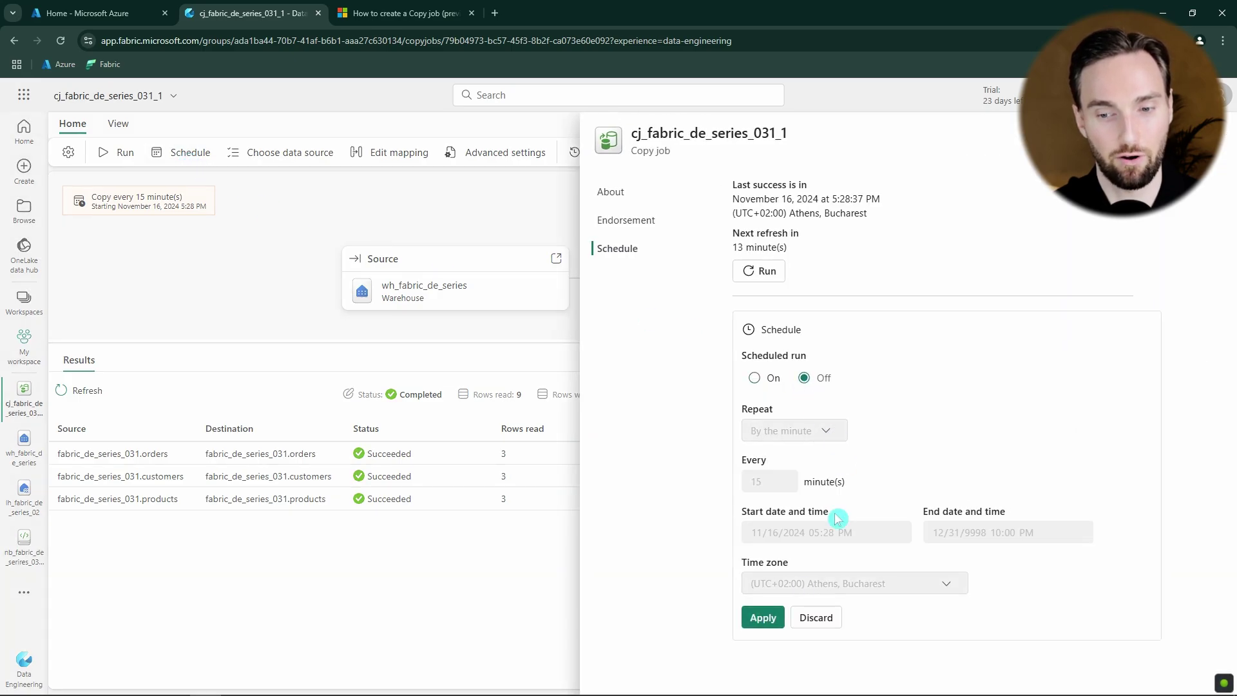
click(767, 619)
click(1214, 132)
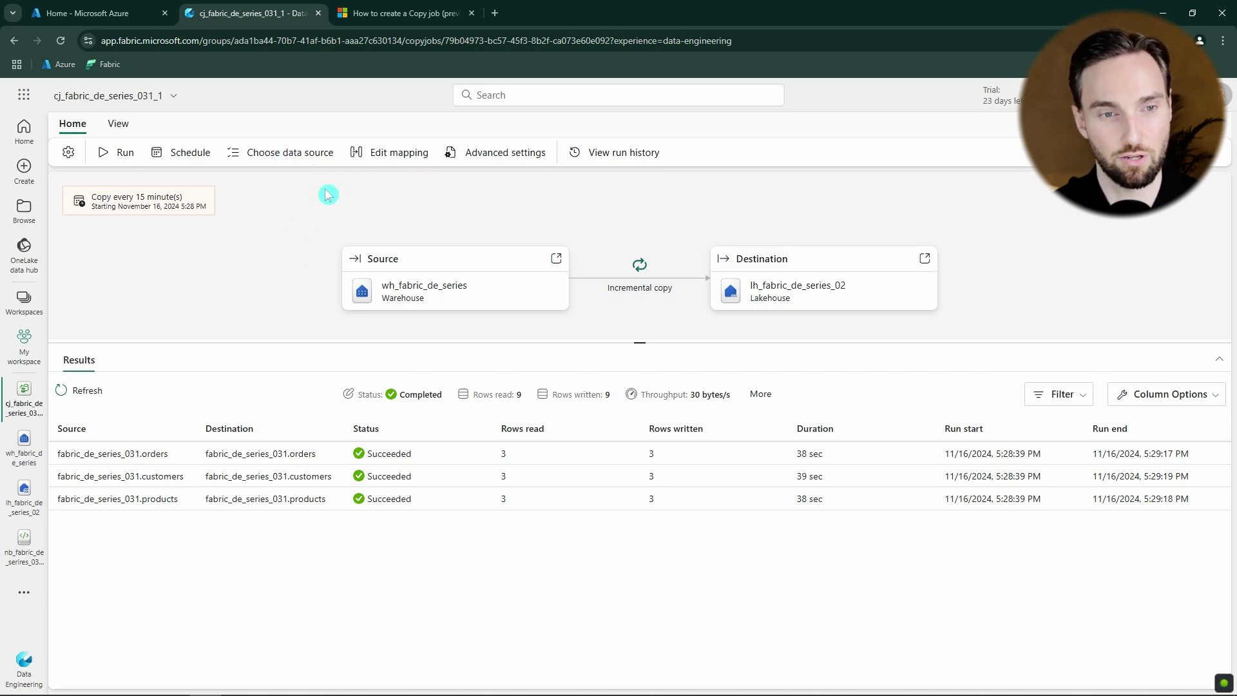
Review the copy job's data source, table mapping, update method and incremental column settings without changing them
click(303, 152)
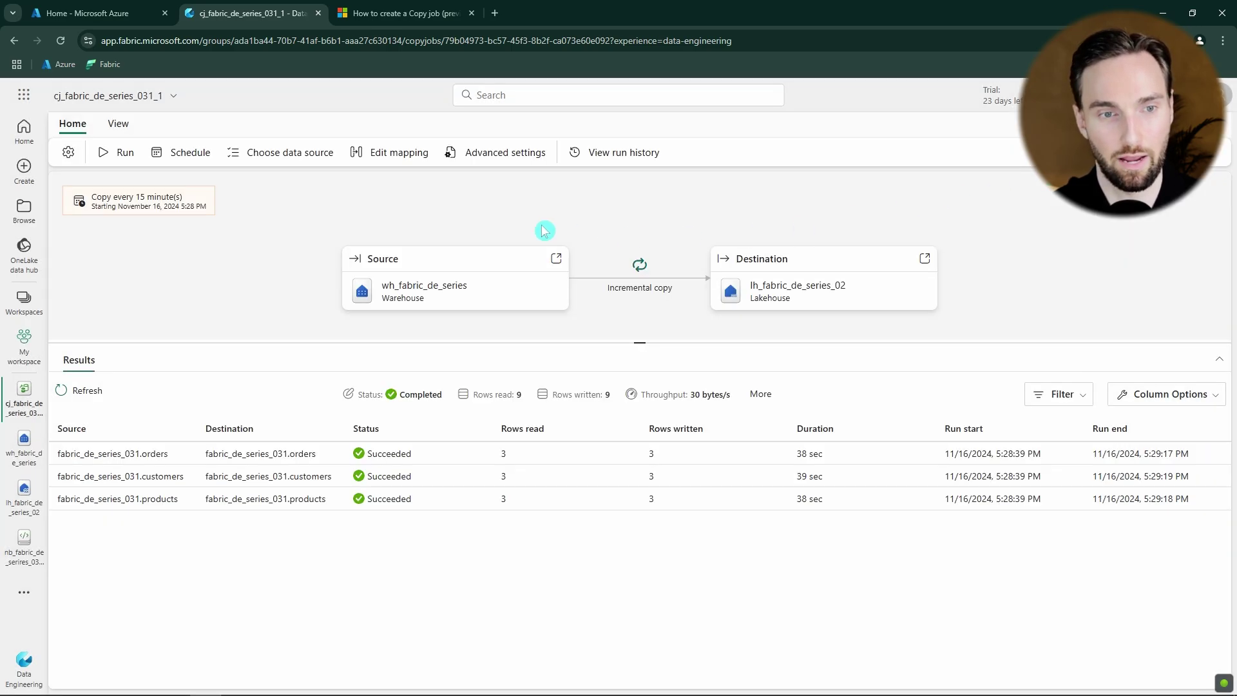
click(399, 155)
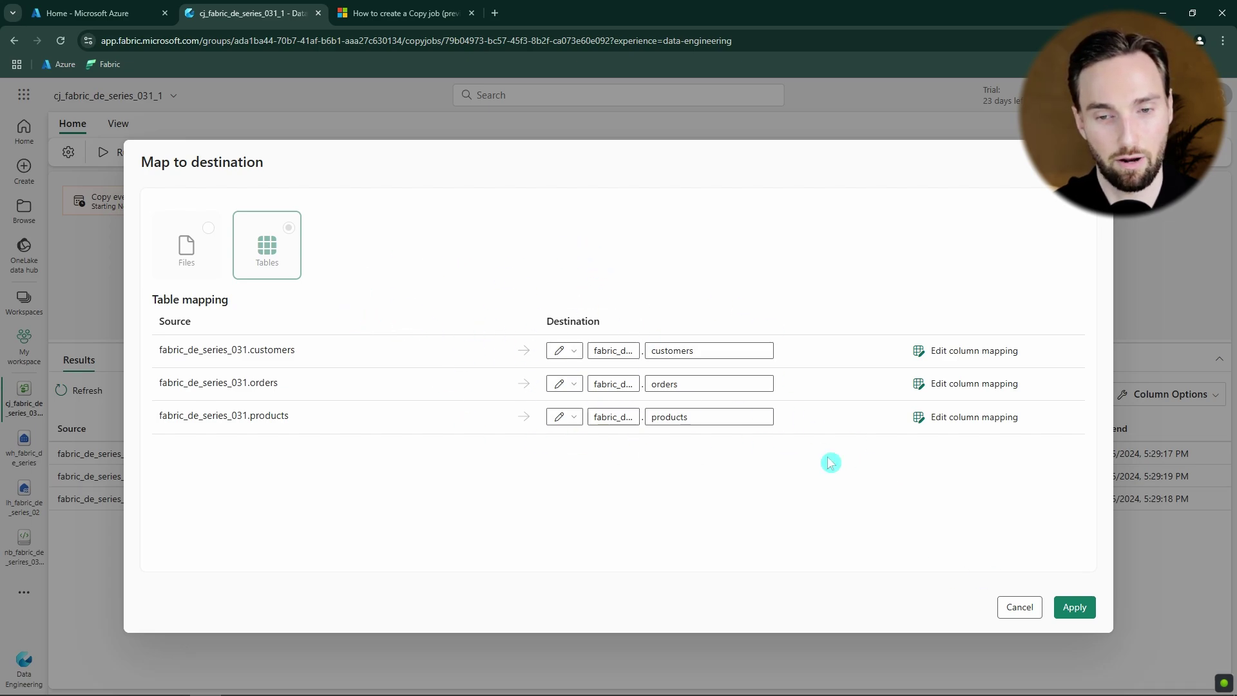
click(1018, 609)
click(512, 161)
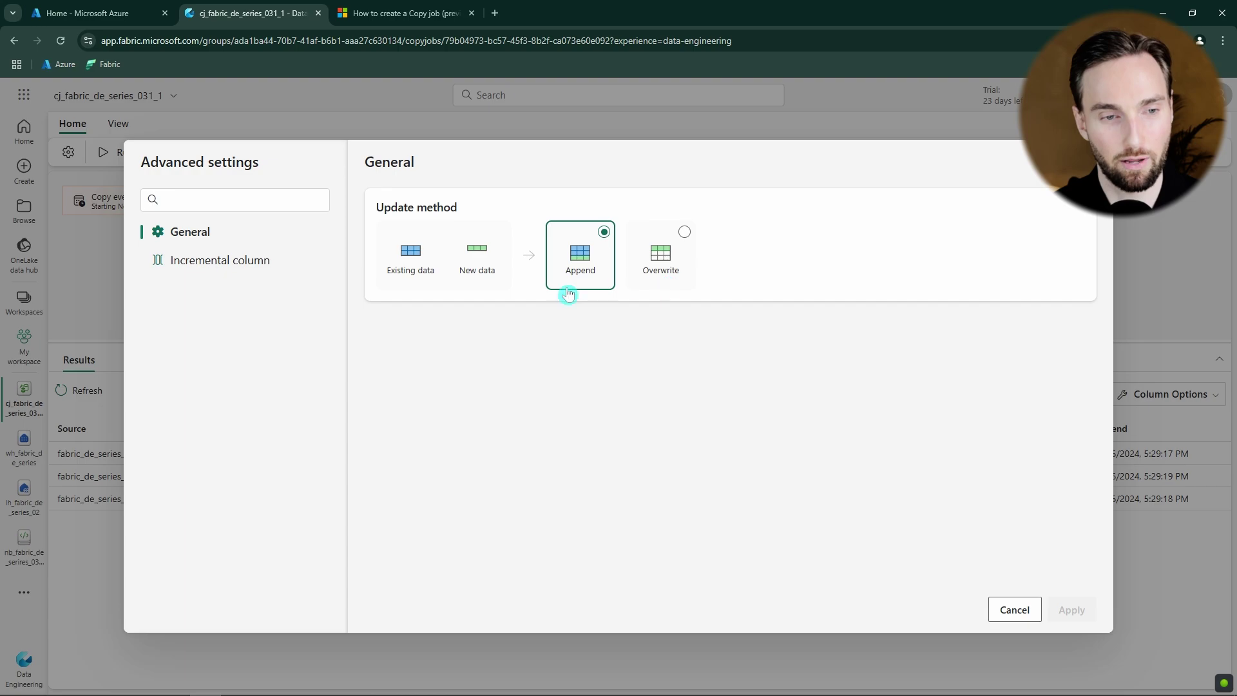
click(209, 262)
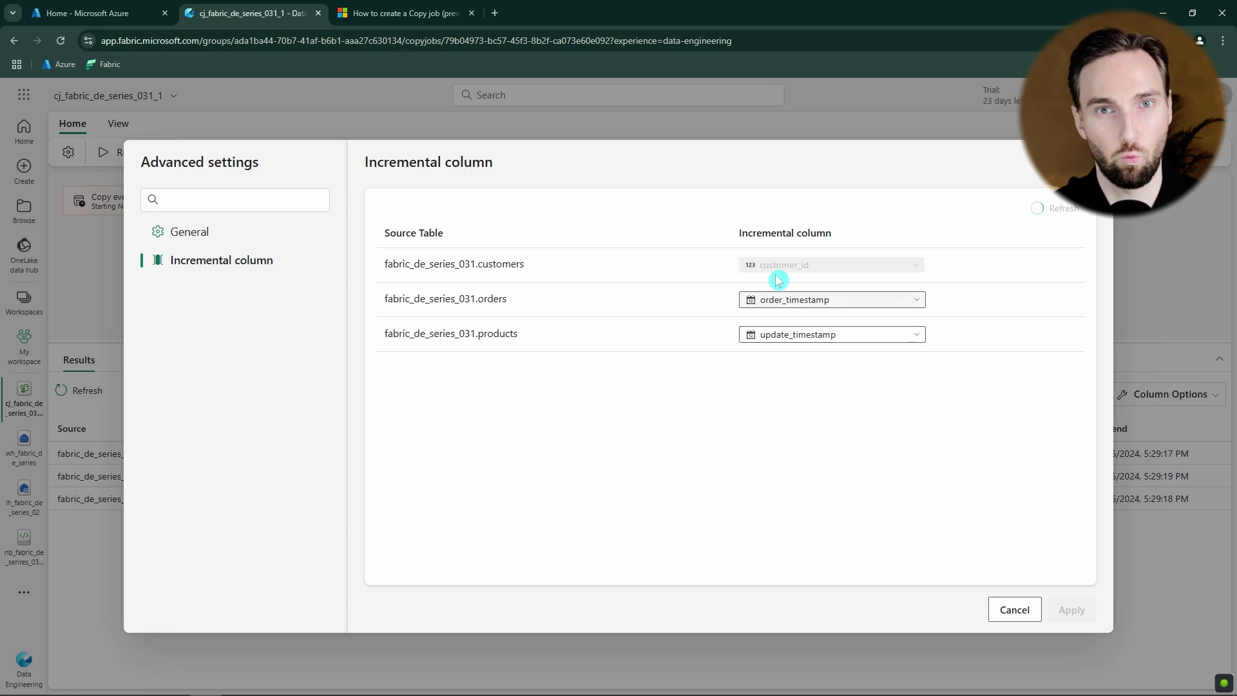
click(1015, 612)
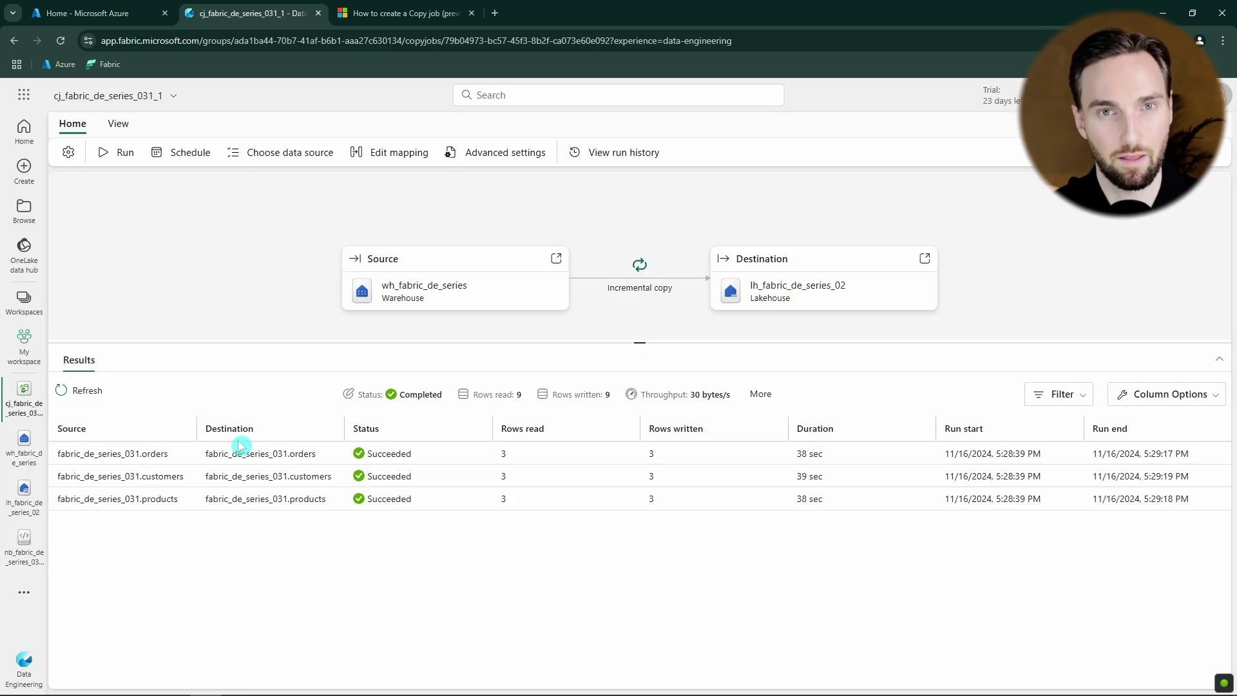
Open the nb_fabric_de_serires_031_copy_job_tsql notebook and run the query cell that checks copied Lakehouse data after the first run
click(24, 544)
scroll(505, 363, down, 6)
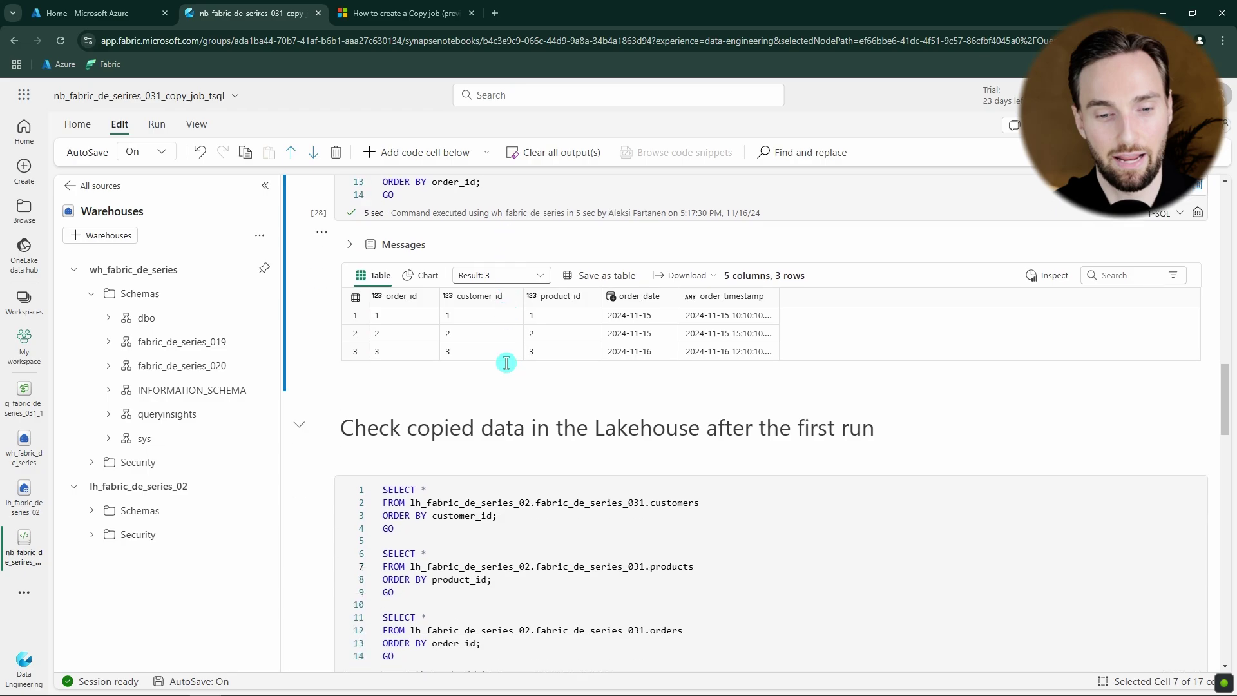
scroll(506, 363, up, 5)
scroll(506, 362, down, 3)
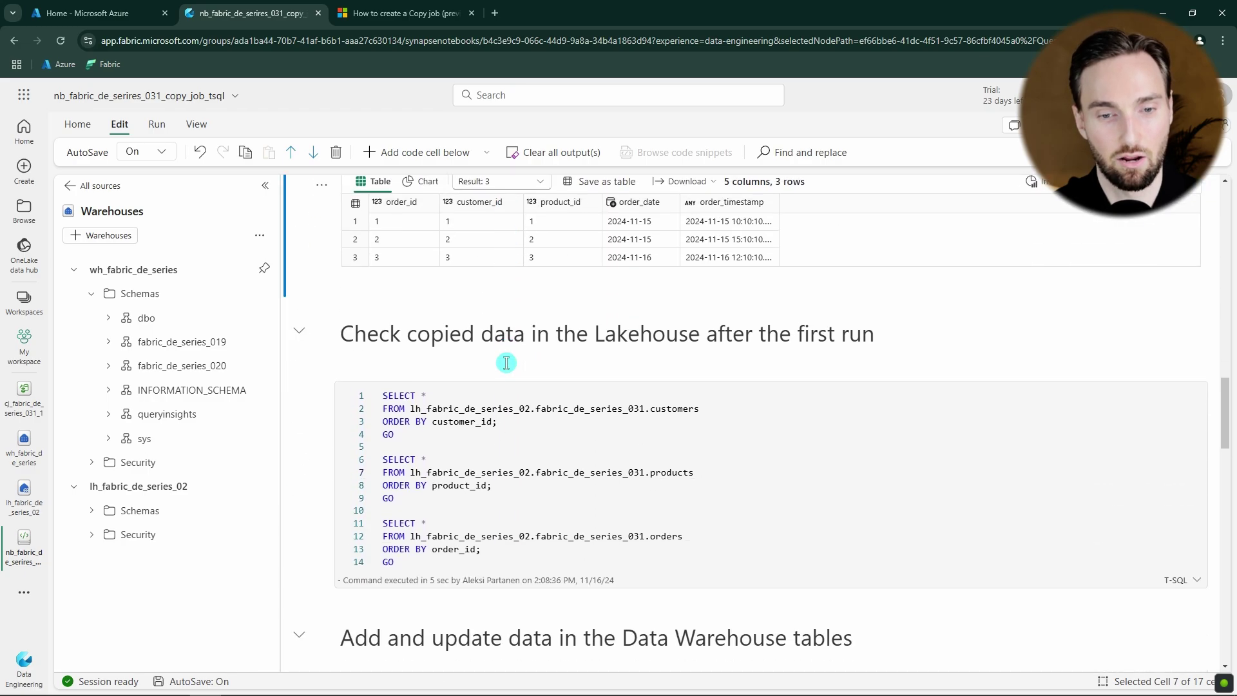
scroll(490, 413, down, 1)
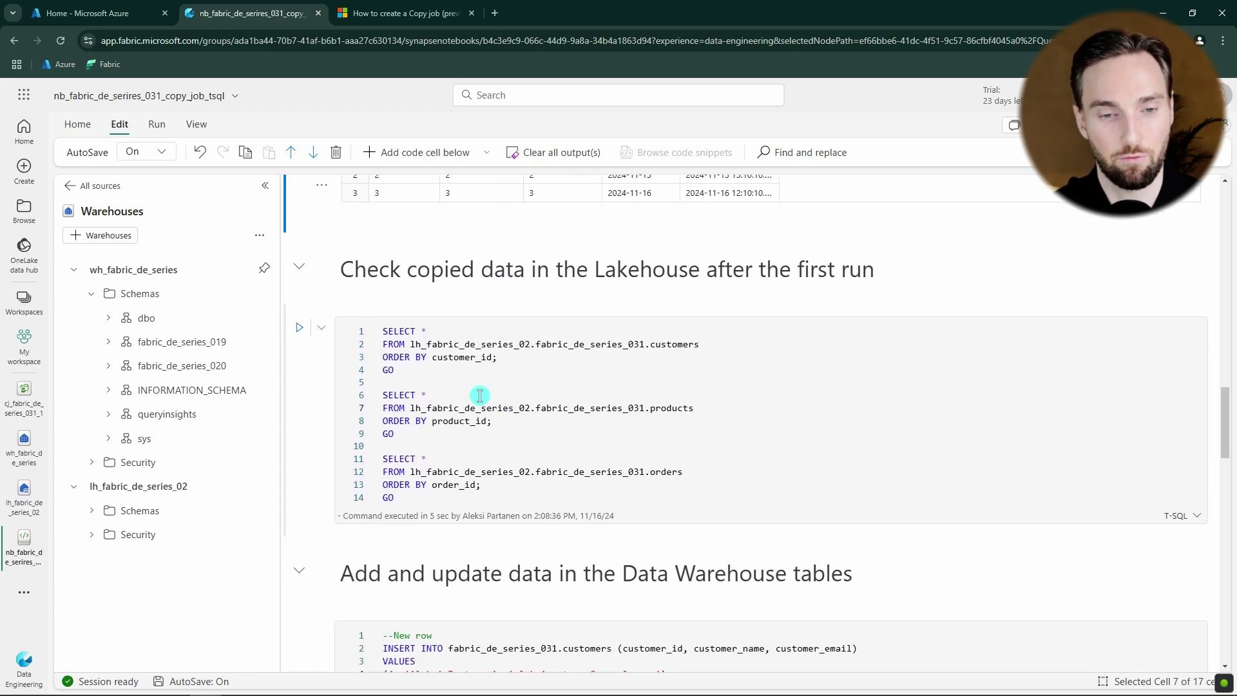
click(478, 384)
key(ctrl+Return)
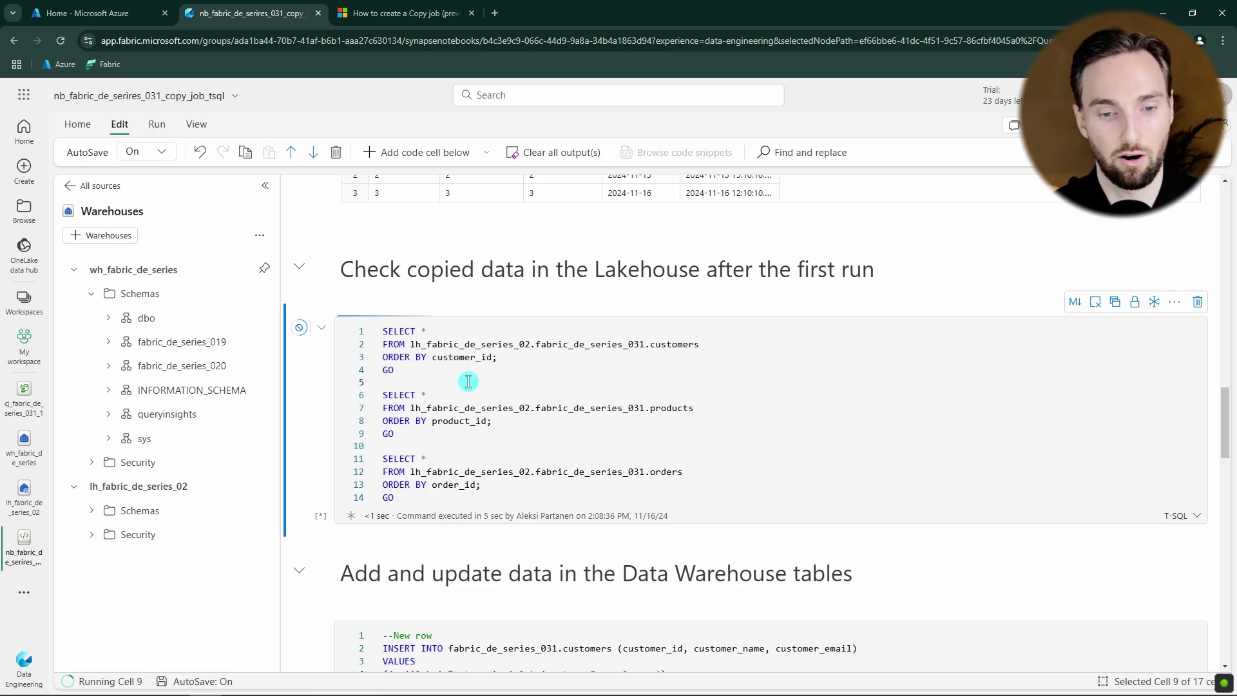
scroll(506, 389, down, 1)
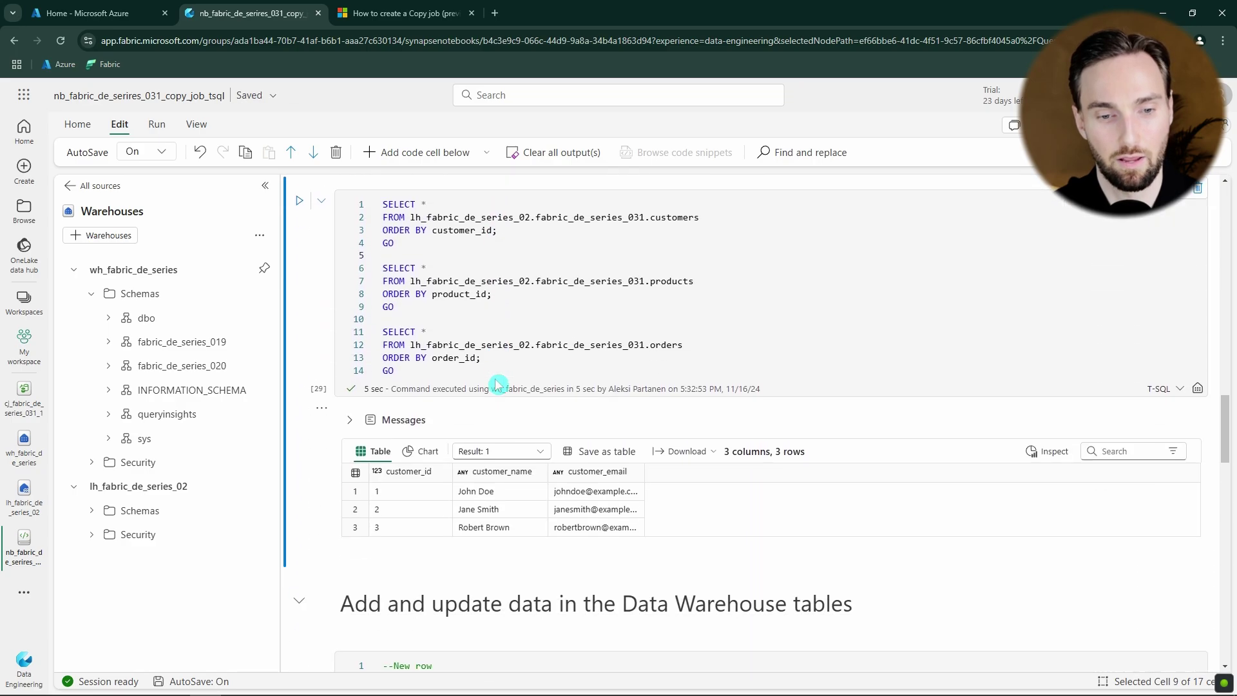
Examine the Lakehouse products and orders results and compare them with the warehouse query results above
click(523, 329)
click(506, 368)
click(524, 326)
click(506, 392)
scroll(519, 349, up, 3)
scroll(519, 348, up, 5)
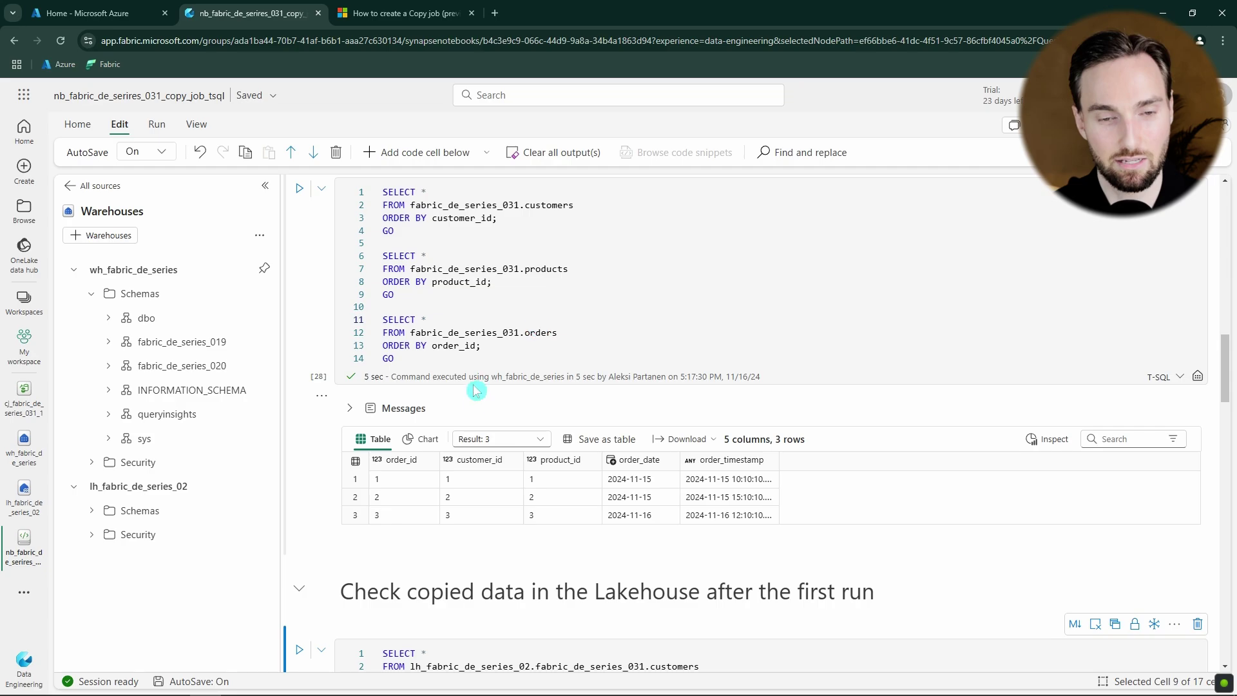
scroll(476, 351, up, 3)
scroll(491, 362, down, 10)
scroll(601, 315, up, 4)
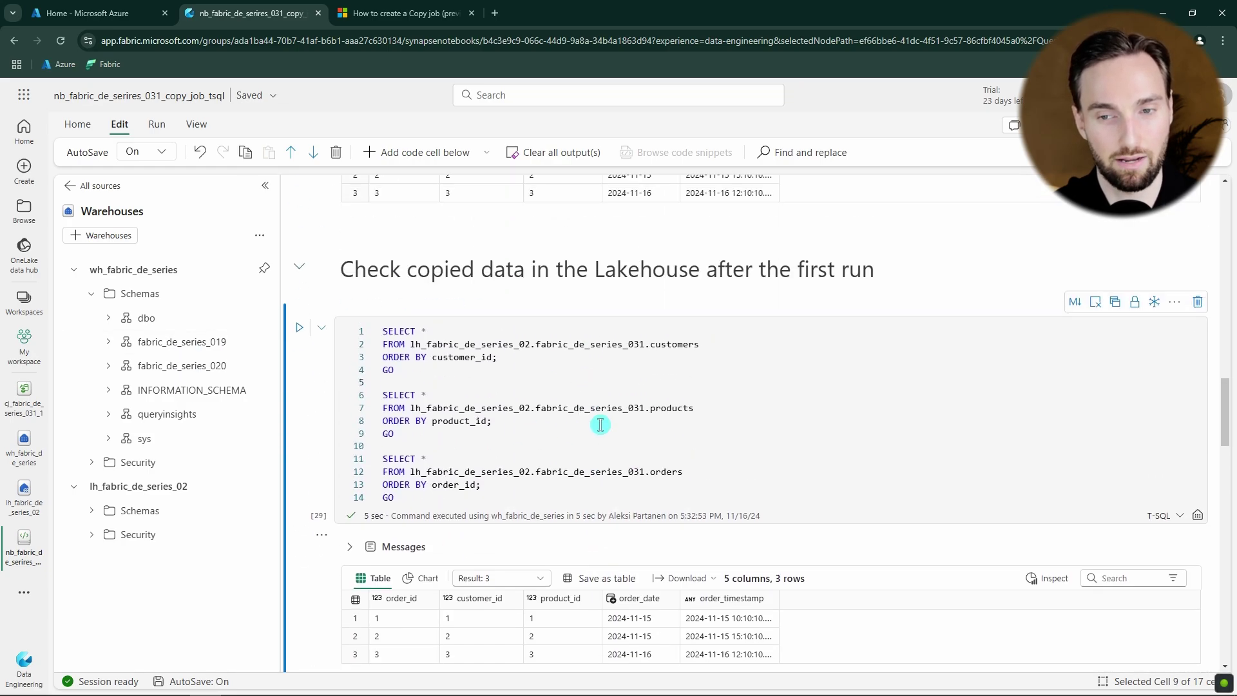
Run the cell that inserts customer 4 and order 4 and updates product 3's price to 400.00 in the warehouse
scroll(529, 443, down, 7)
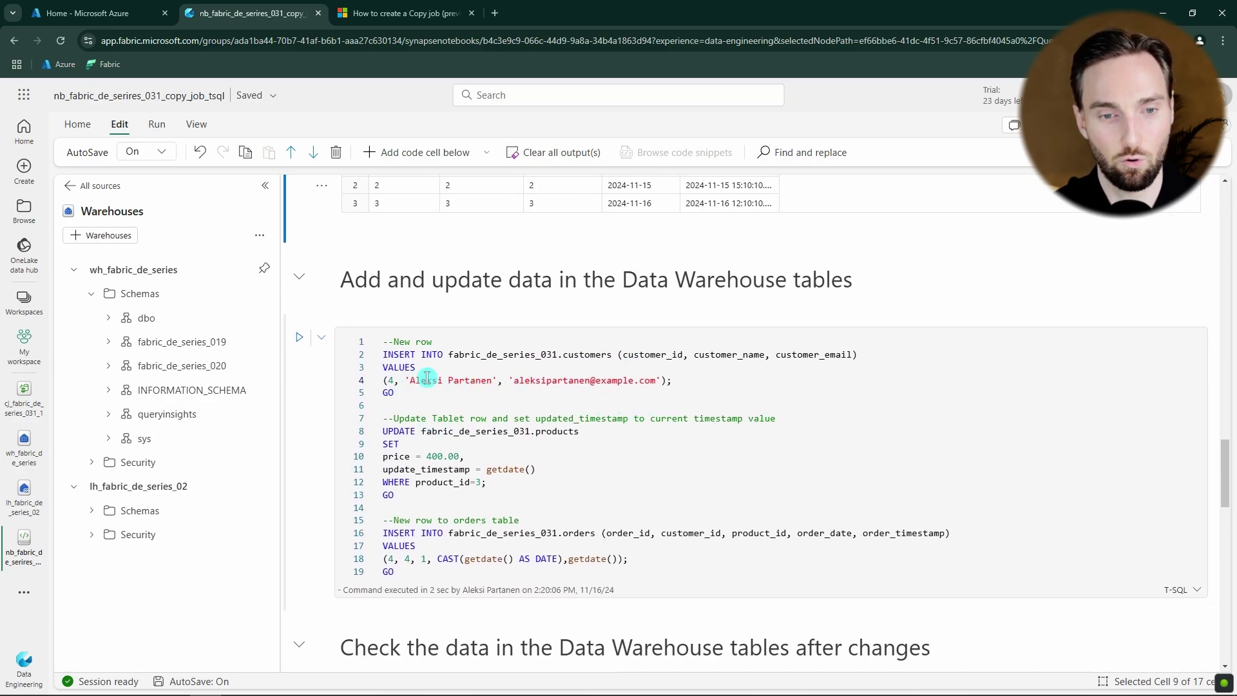
double_click(596, 356)
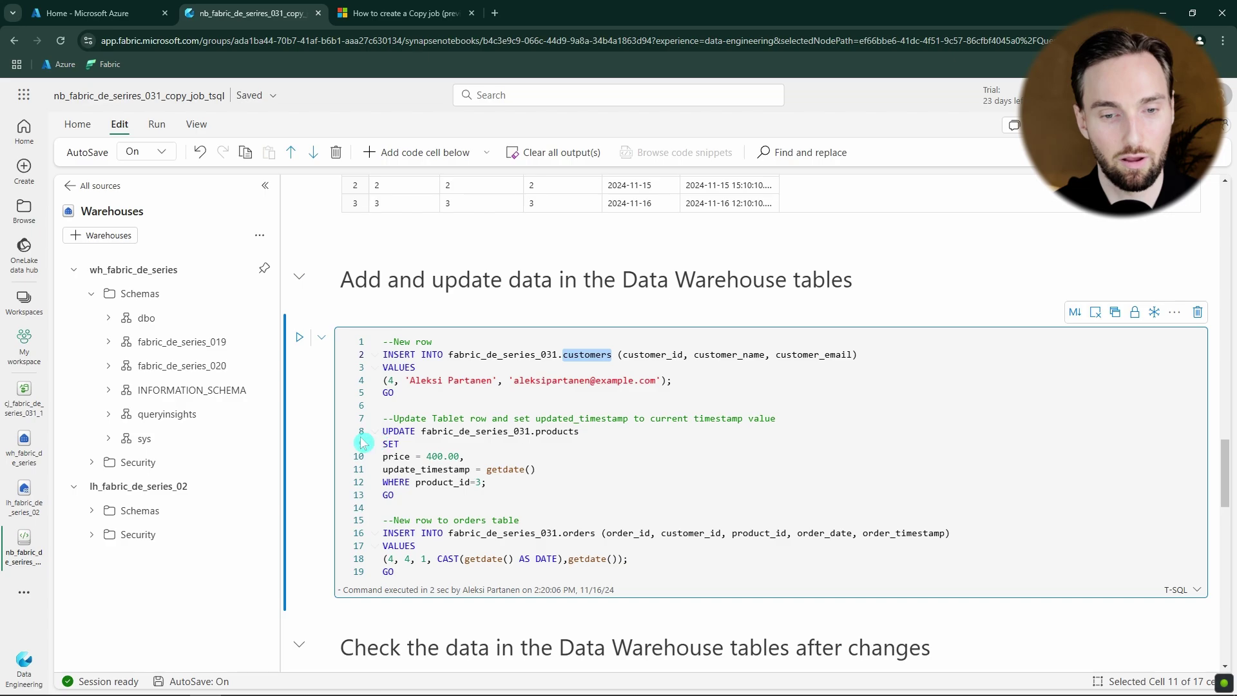
double_click(561, 433)
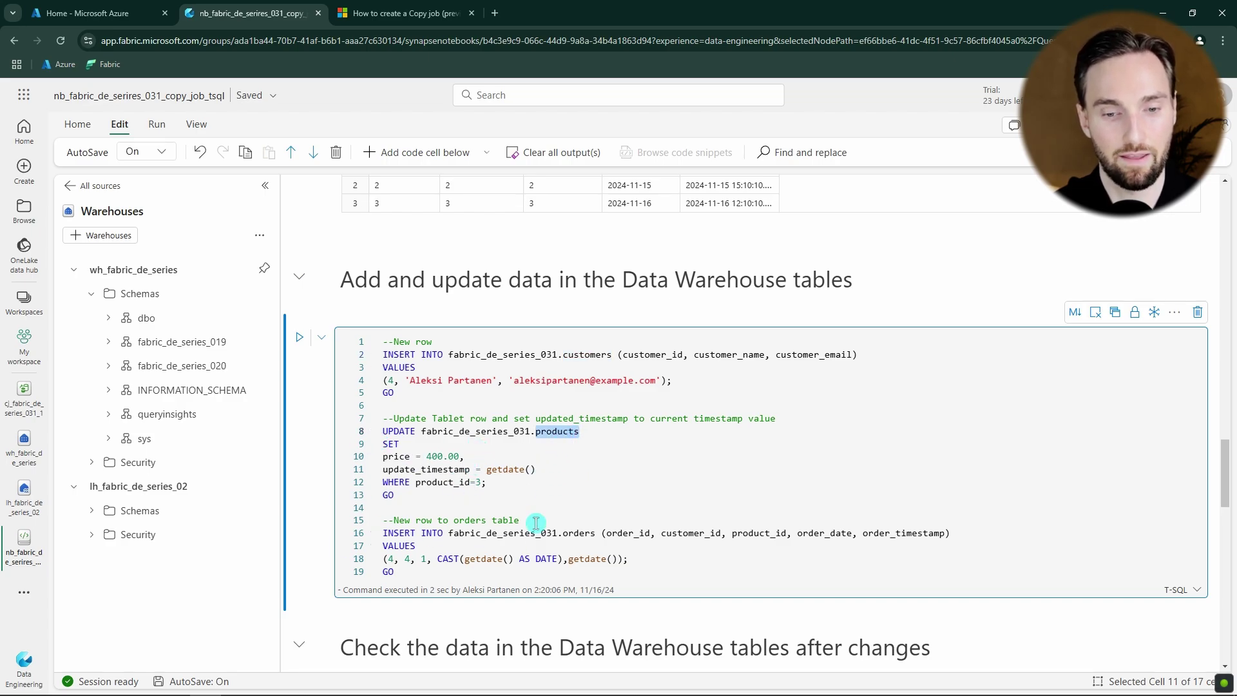
double_click(583, 533)
click(618, 508)
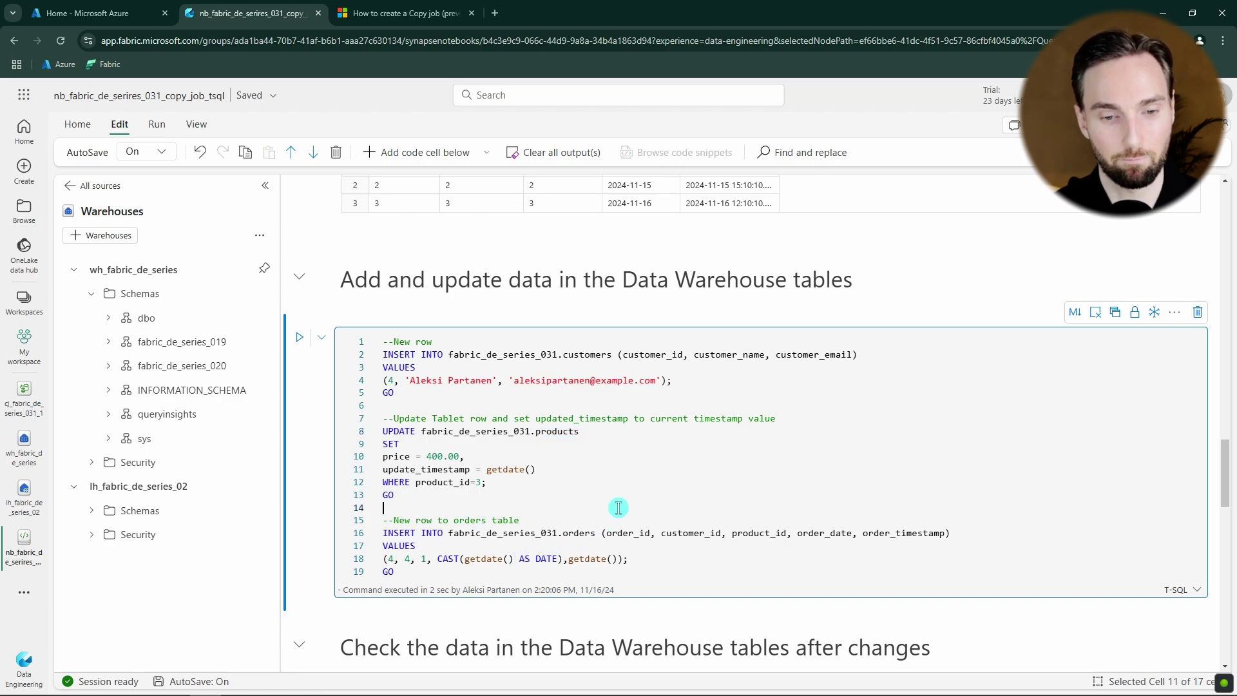
key(ctrl+Return)
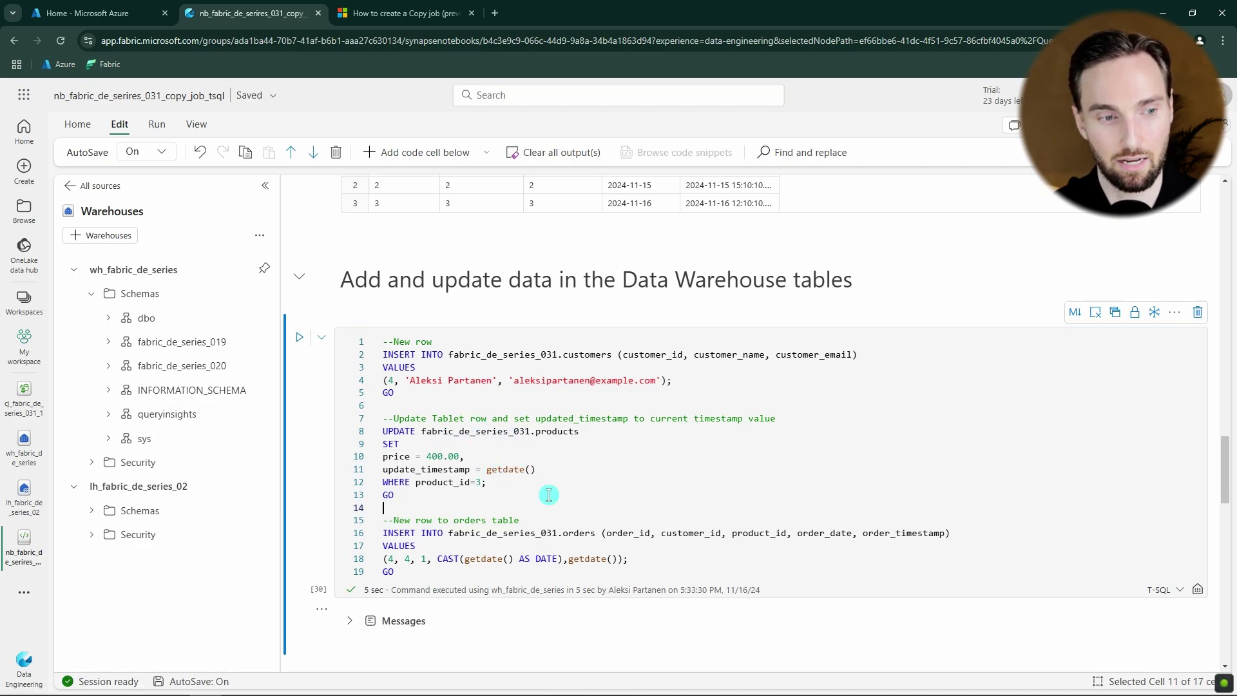
Return to the cj_fabric_de_series_031_1 copy job, shrink the results area slightly and run the job again
click(24, 407)
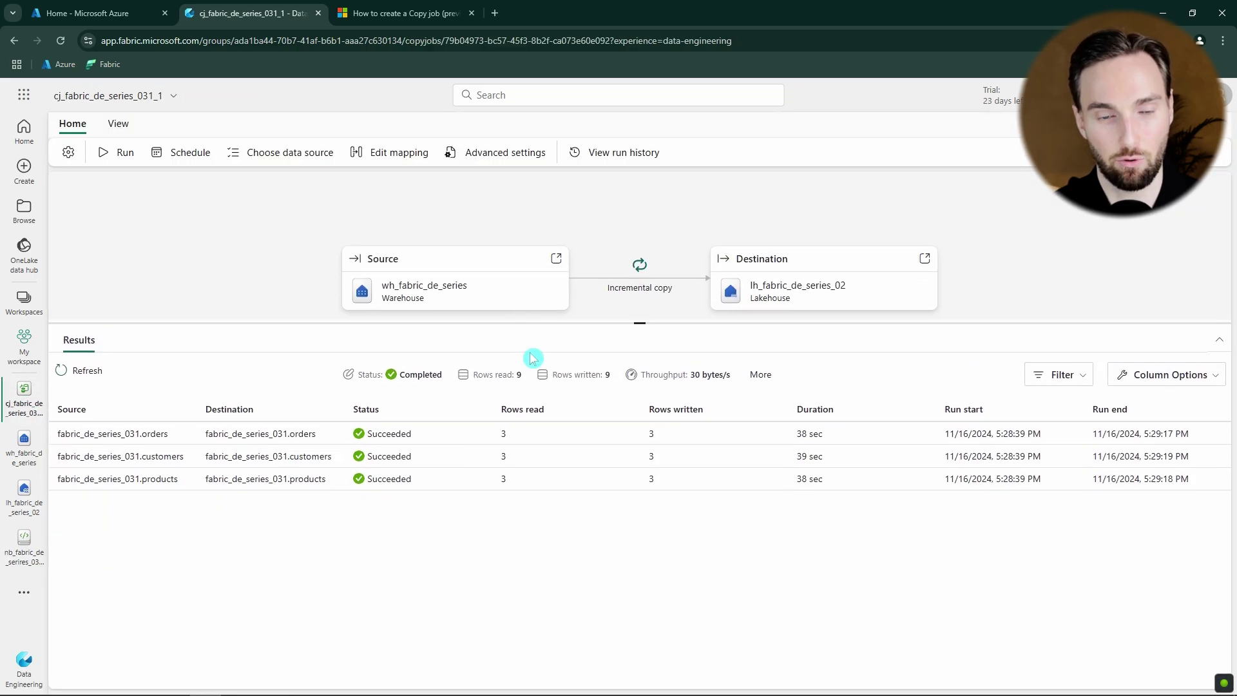
drag(638, 325, 639, 357)
click(123, 152)
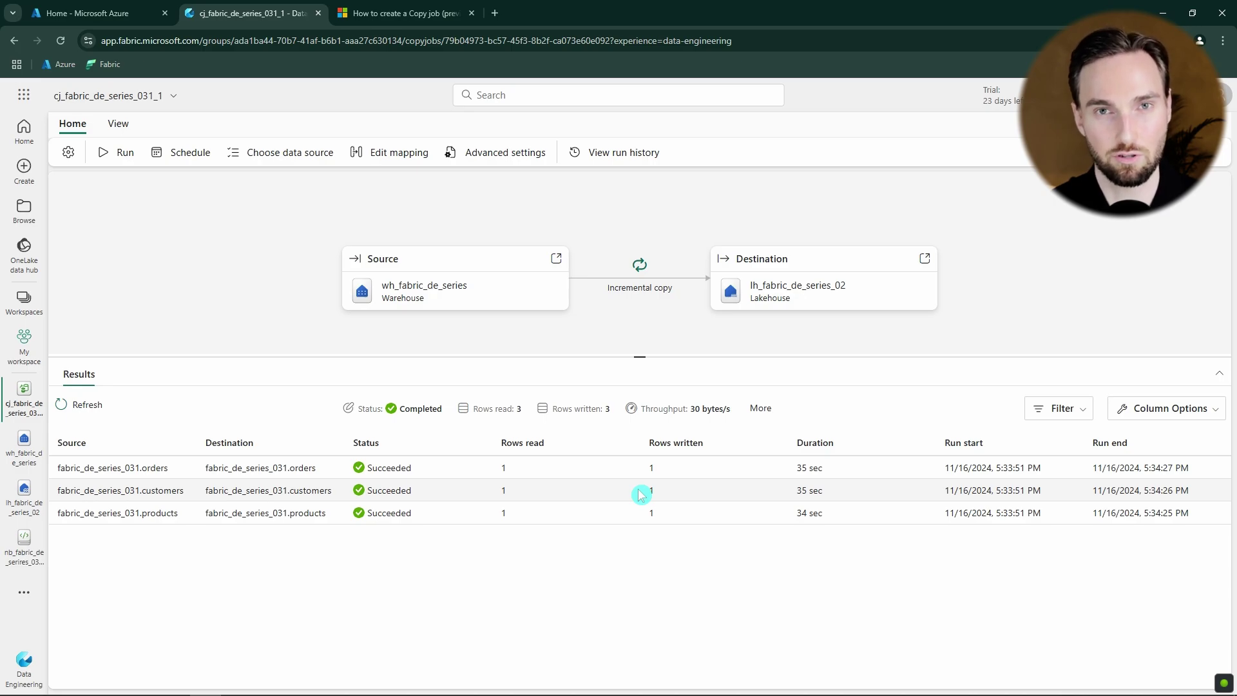
Run the notebook's Lakehouse check cell for the second run and display the products result, Result 2
click(29, 548)
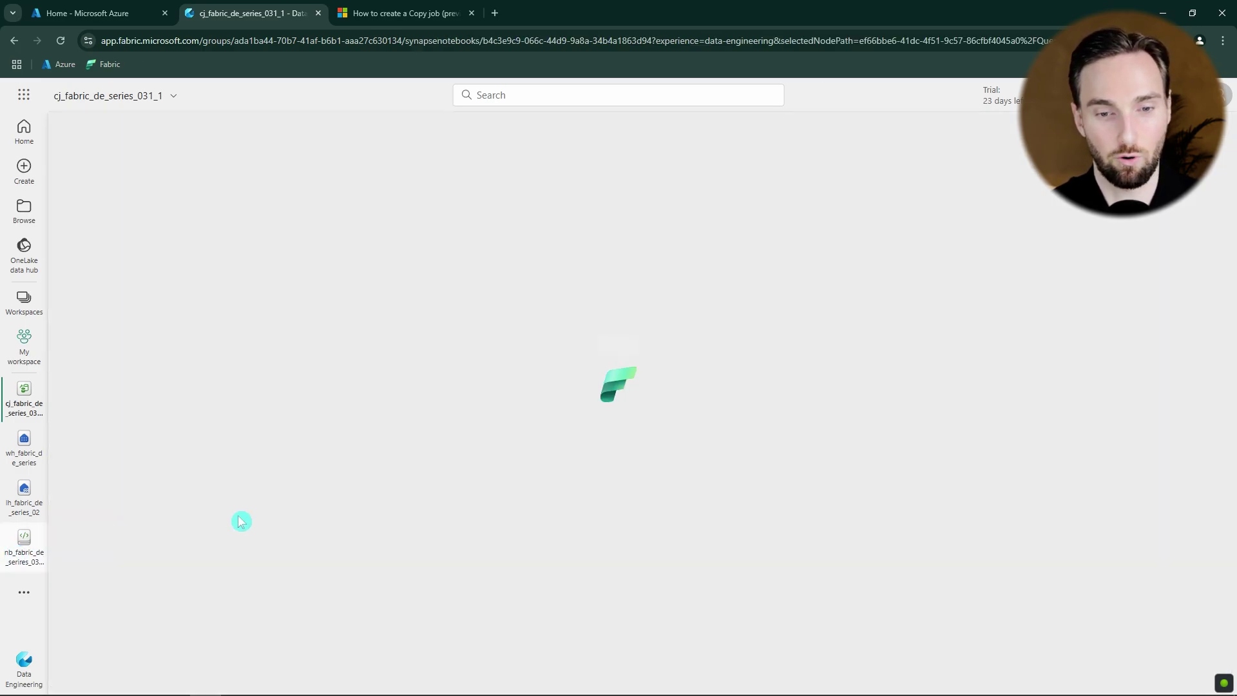
scroll(525, 445, down, 5)
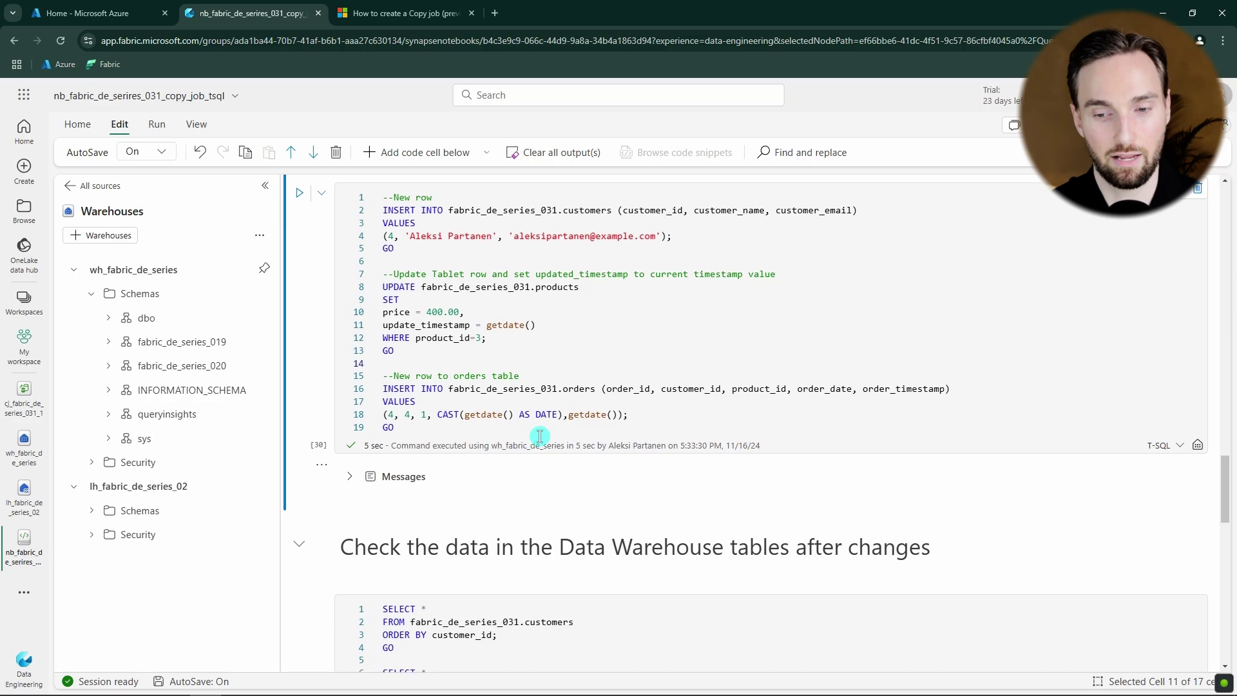
scroll(543, 442, down, 5)
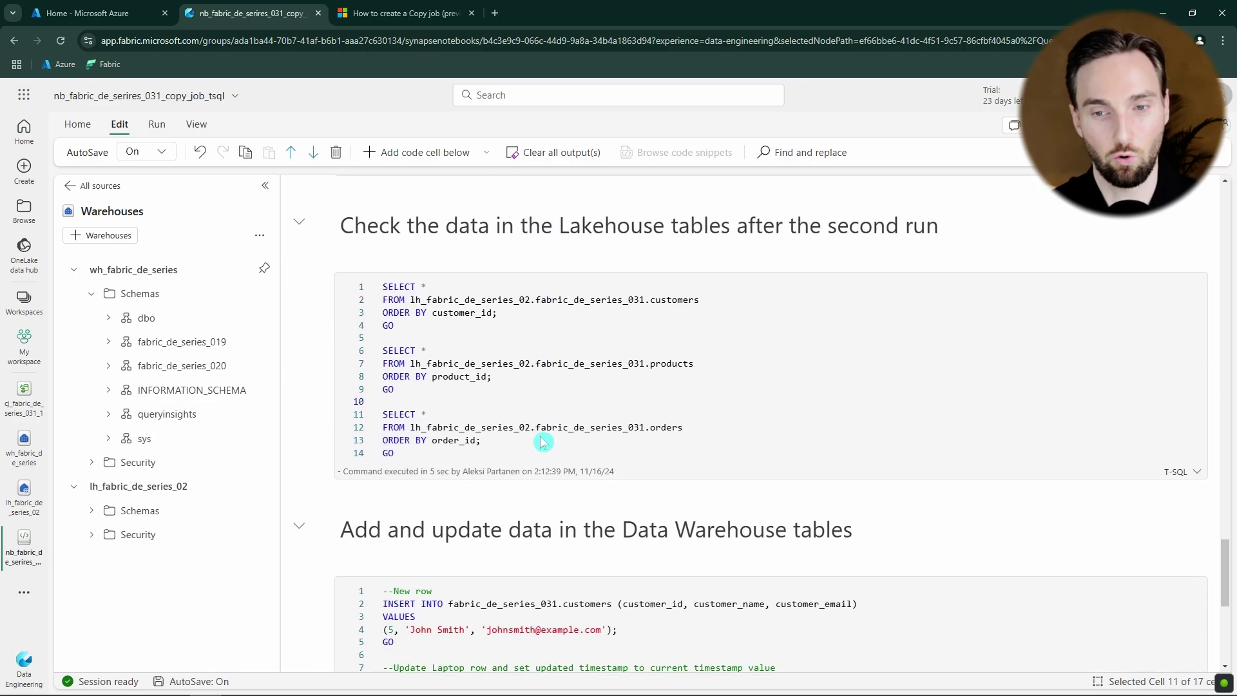
click(527, 398)
key(ctrl+Return)
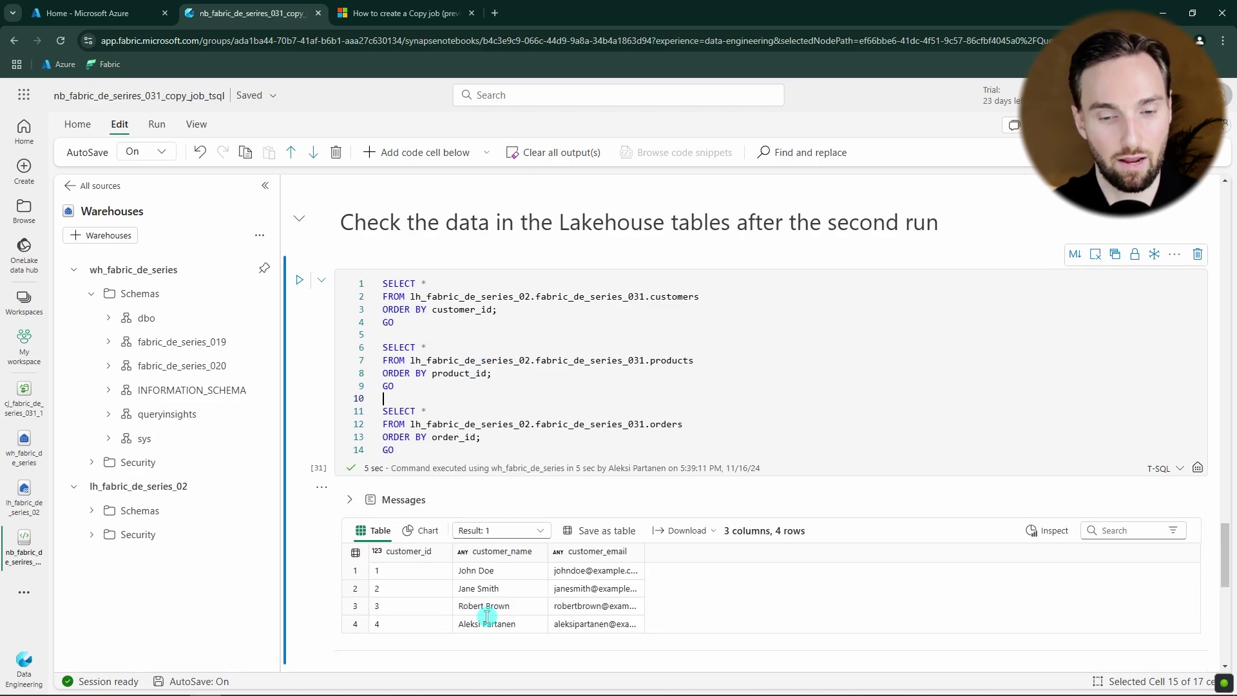
click(509, 528)
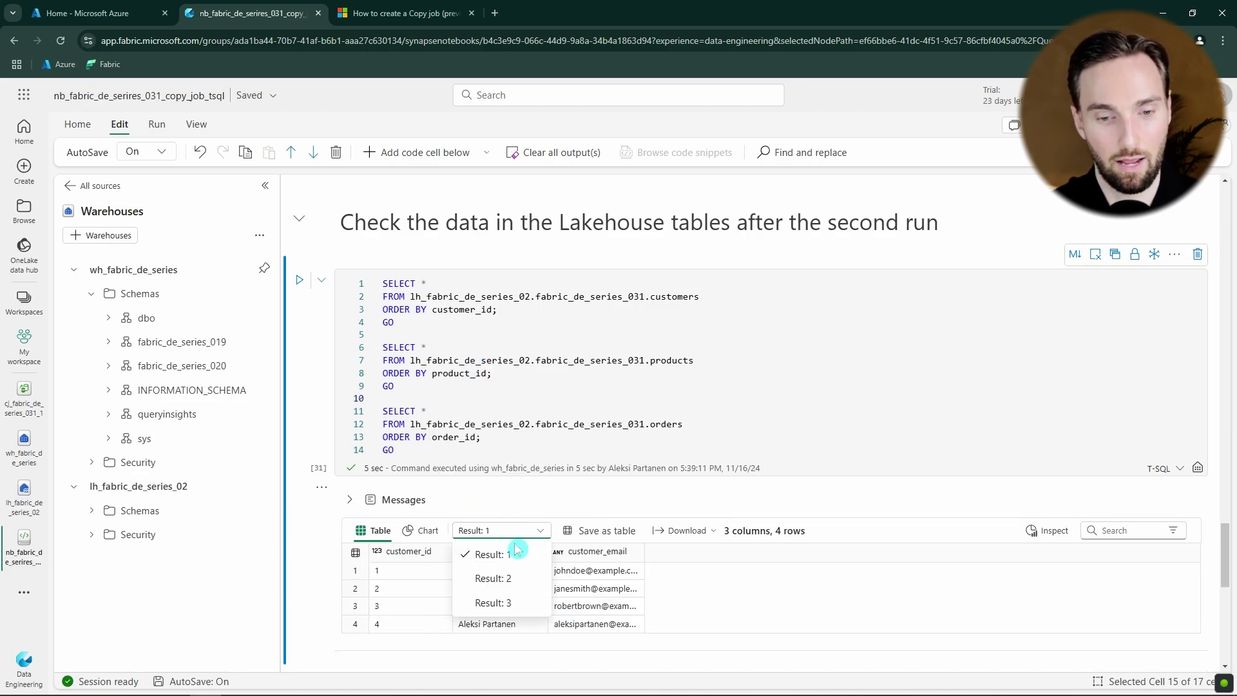
click(506, 580)
scroll(617, 506, down, 1)
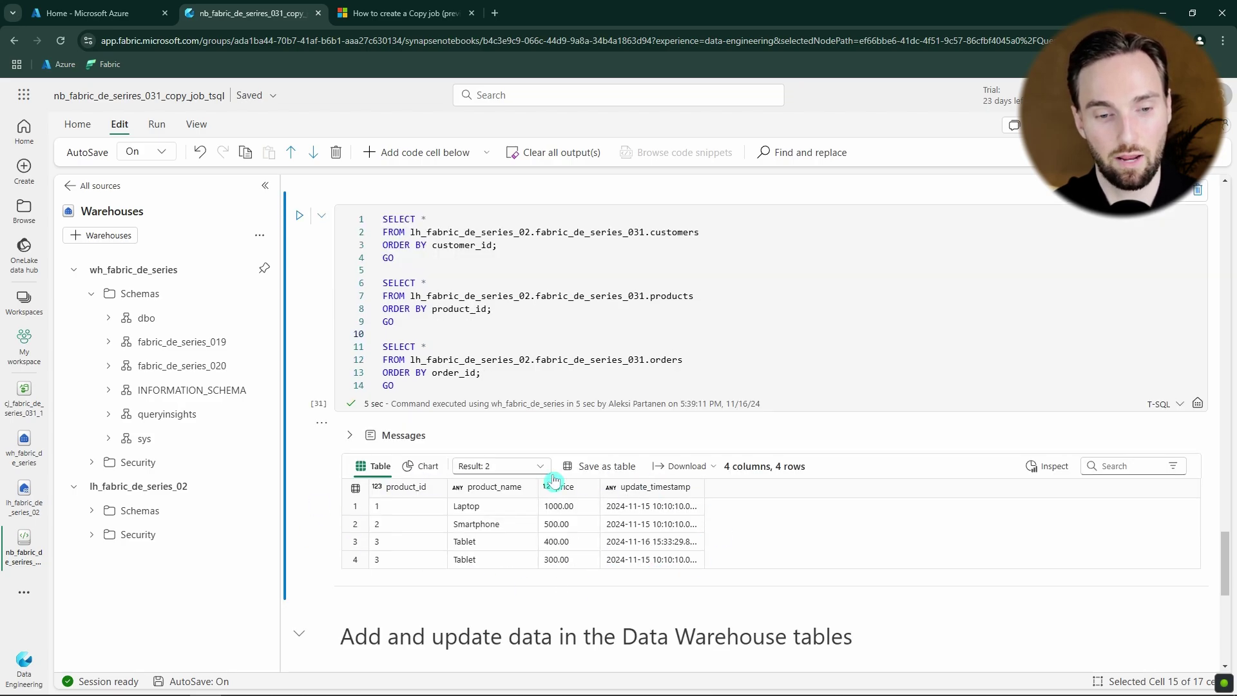
Run the cell that checks the Data Warehouse tables after changes and display its products result, Result 2
scroll(505, 477, up, 10)
click(649, 404)
key(ctrl+Return)
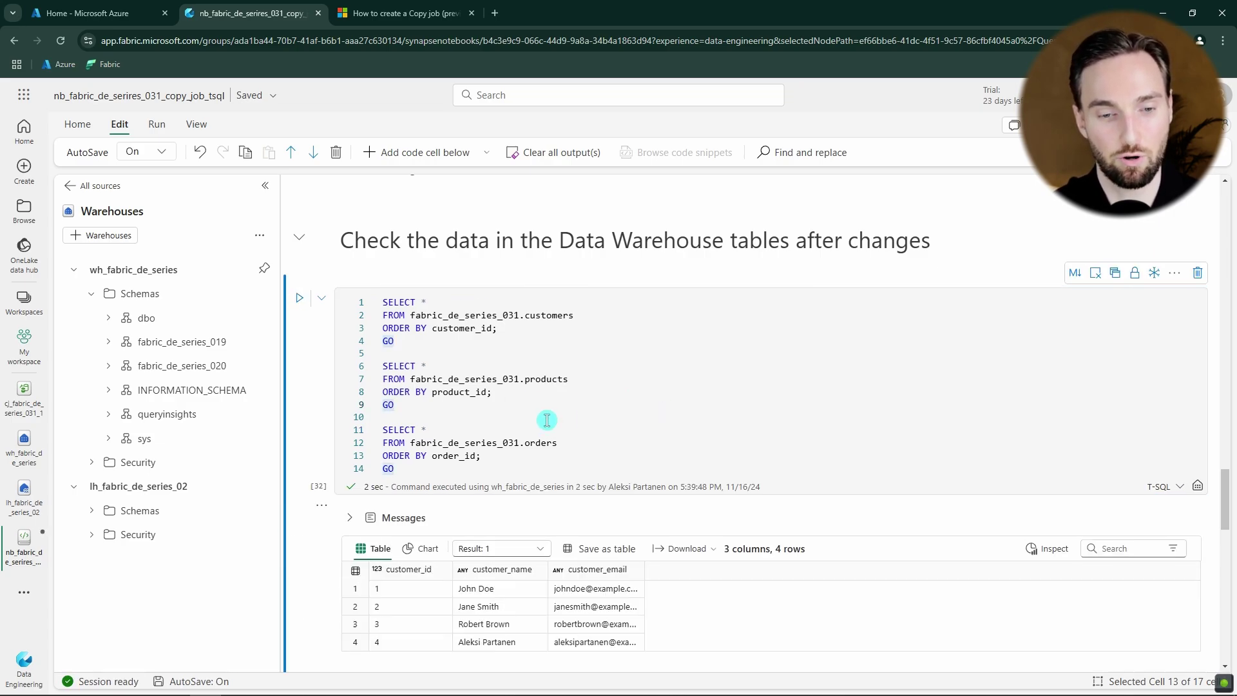
scroll(546, 422, down, 1)
click(541, 484)
click(493, 532)
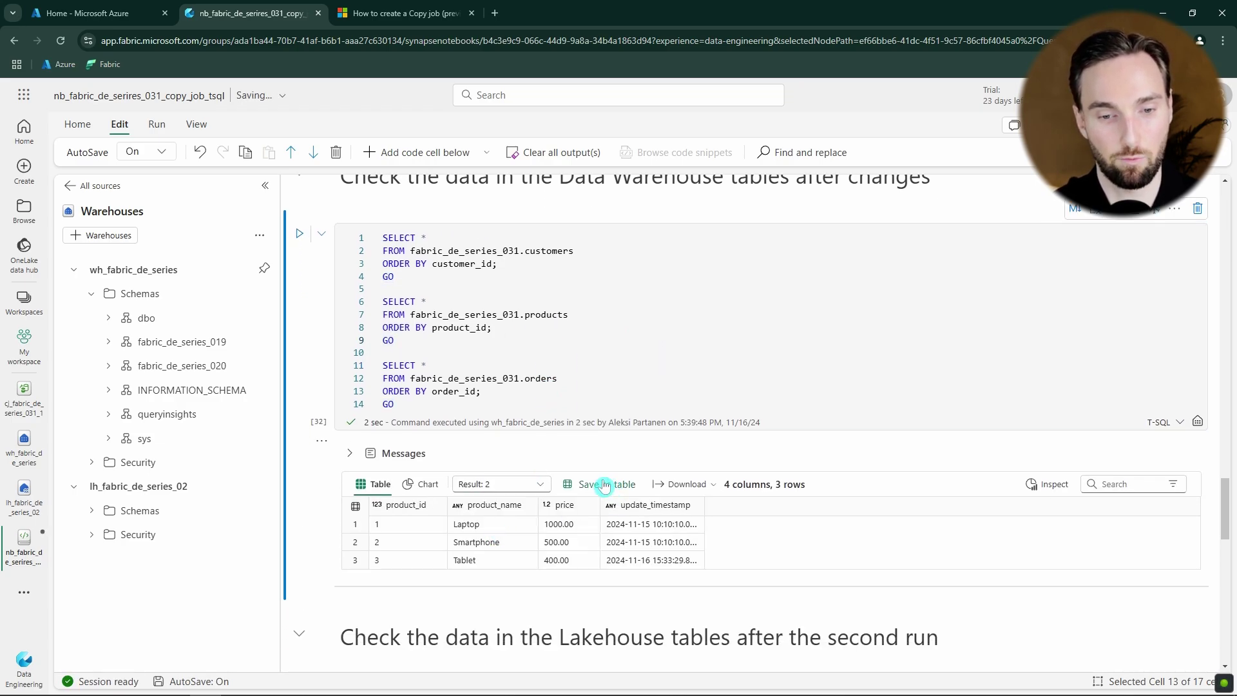
scroll(580, 481, down, 1)
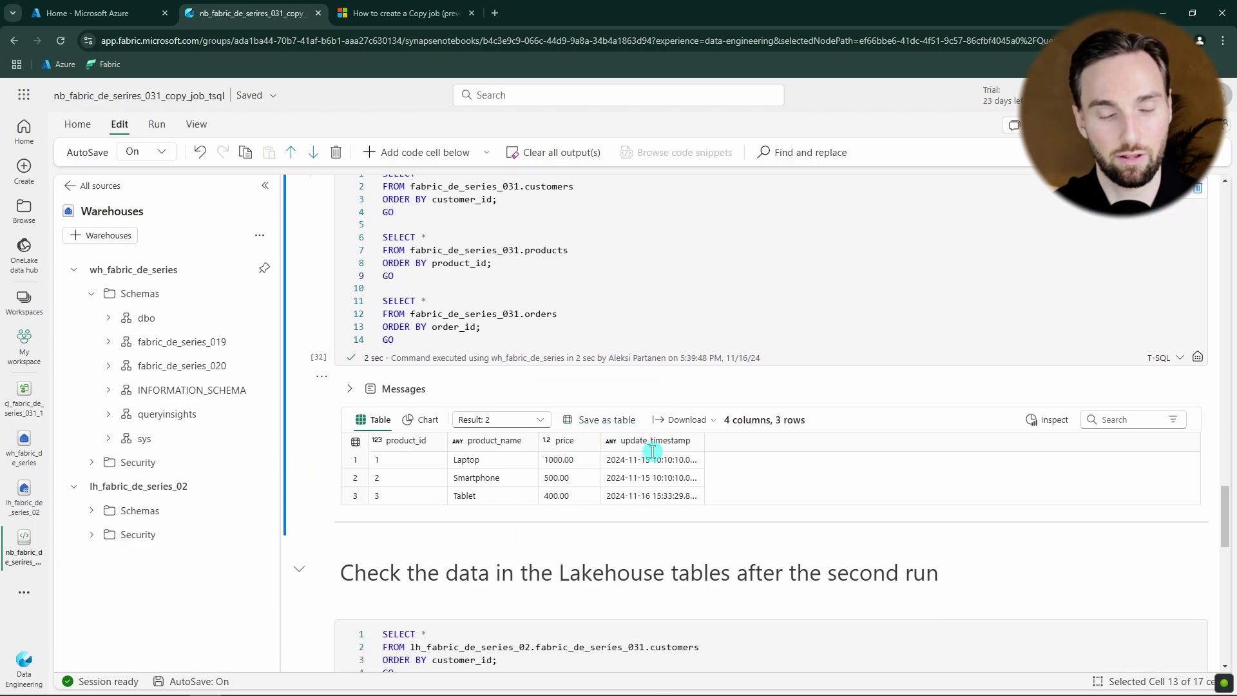
Compare the products UPDATE statement for product_id 3 with the Lakehouse products rows after the second run
scroll(605, 429, up, 7)
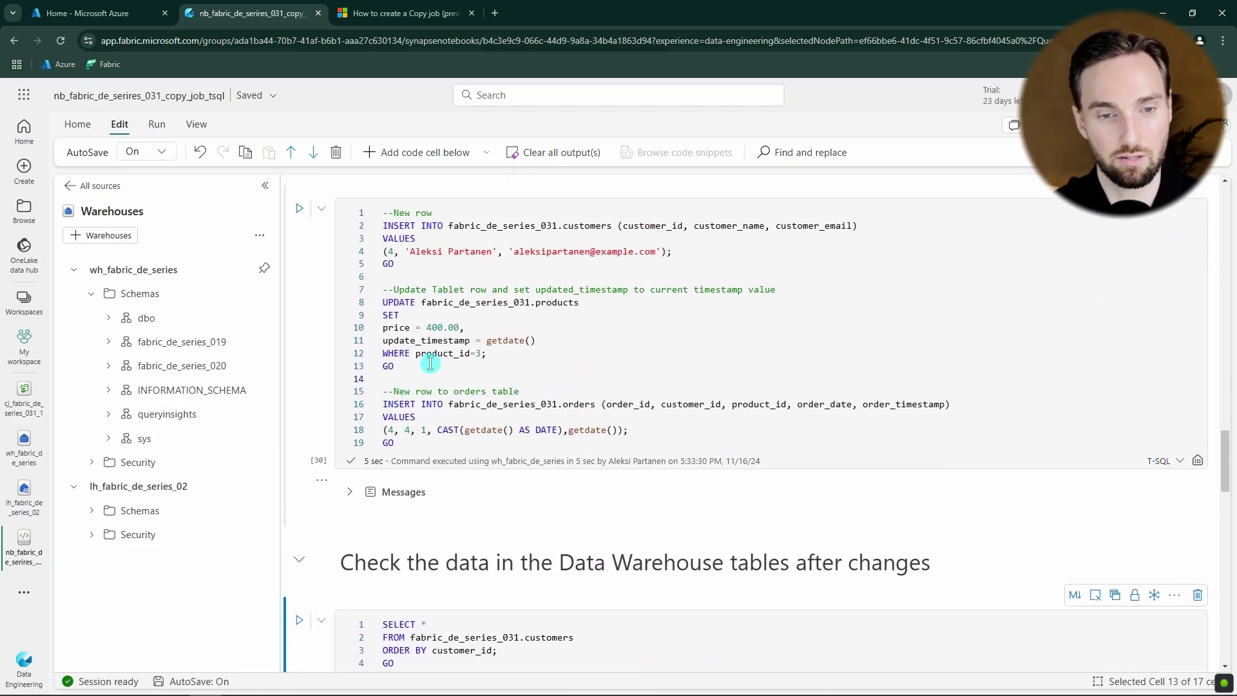
drag(431, 378, 371, 297)
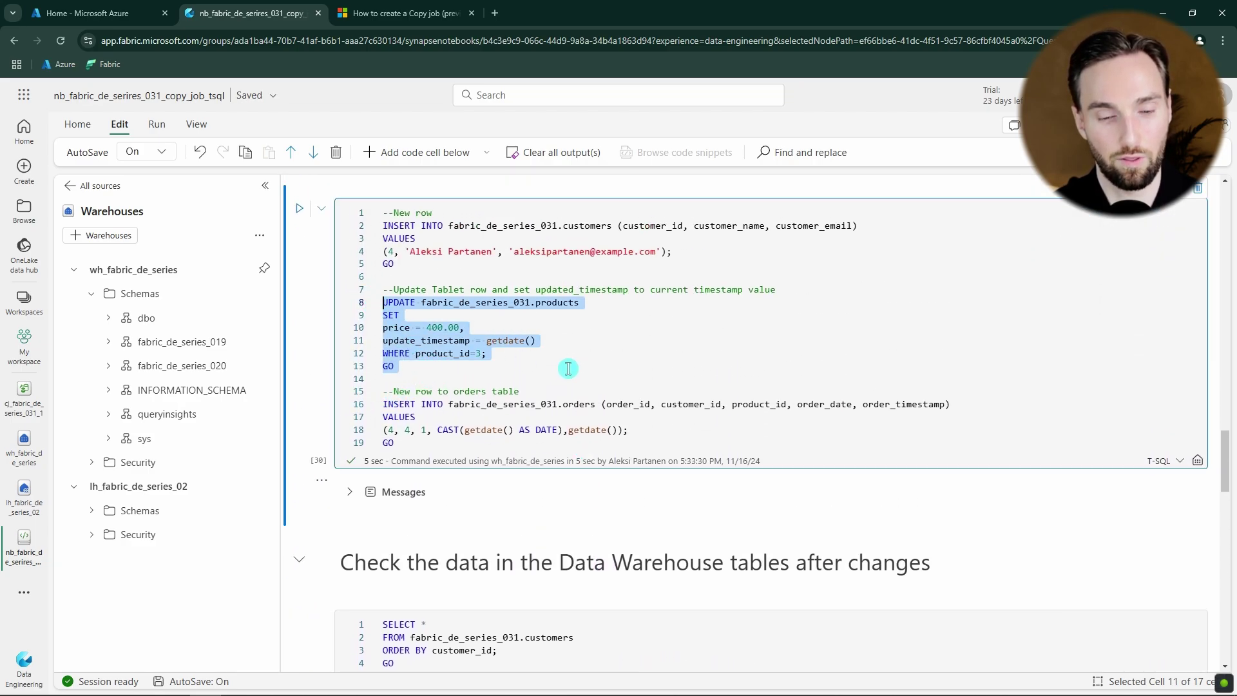
scroll(567, 369, down, 5)
scroll(513, 391, down, 6)
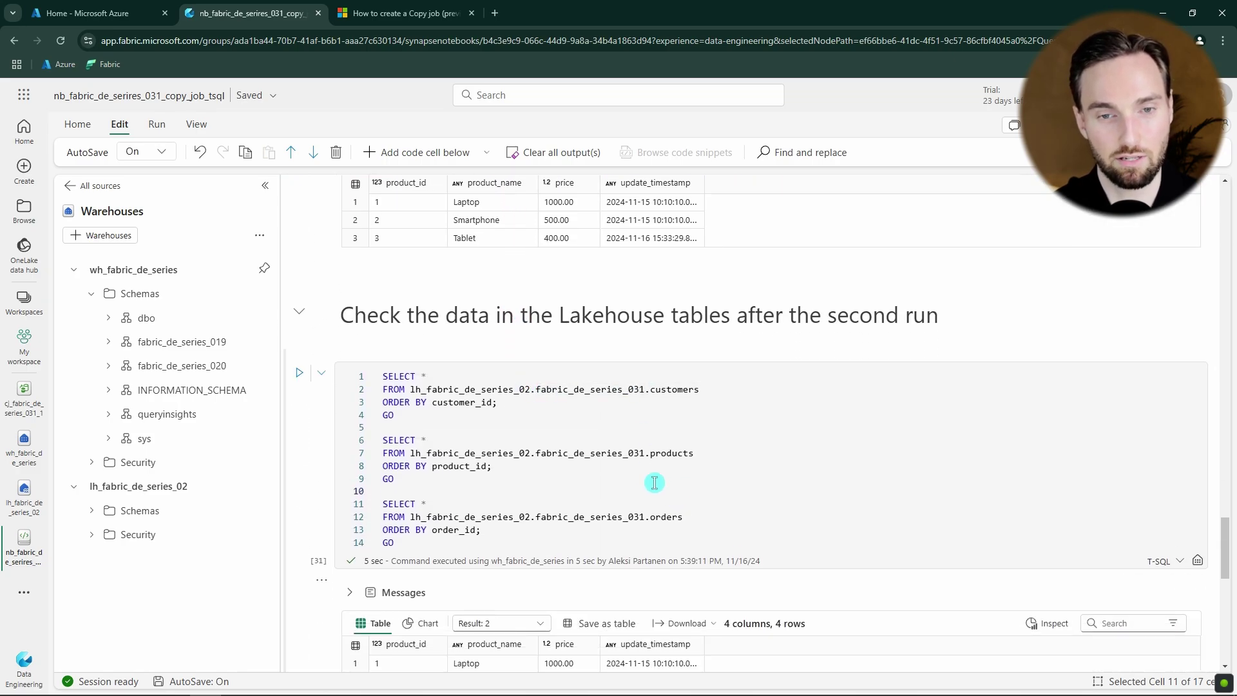
scroll(622, 456, down, 1)
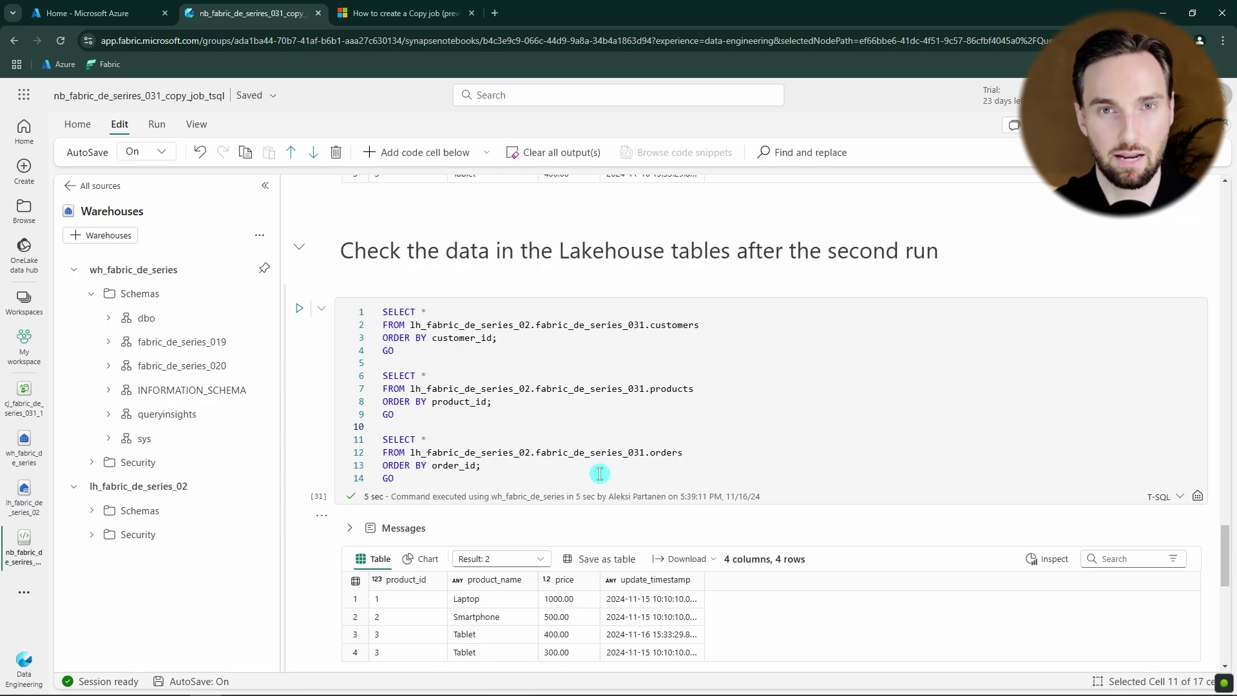
scroll(567, 426, down, 1)
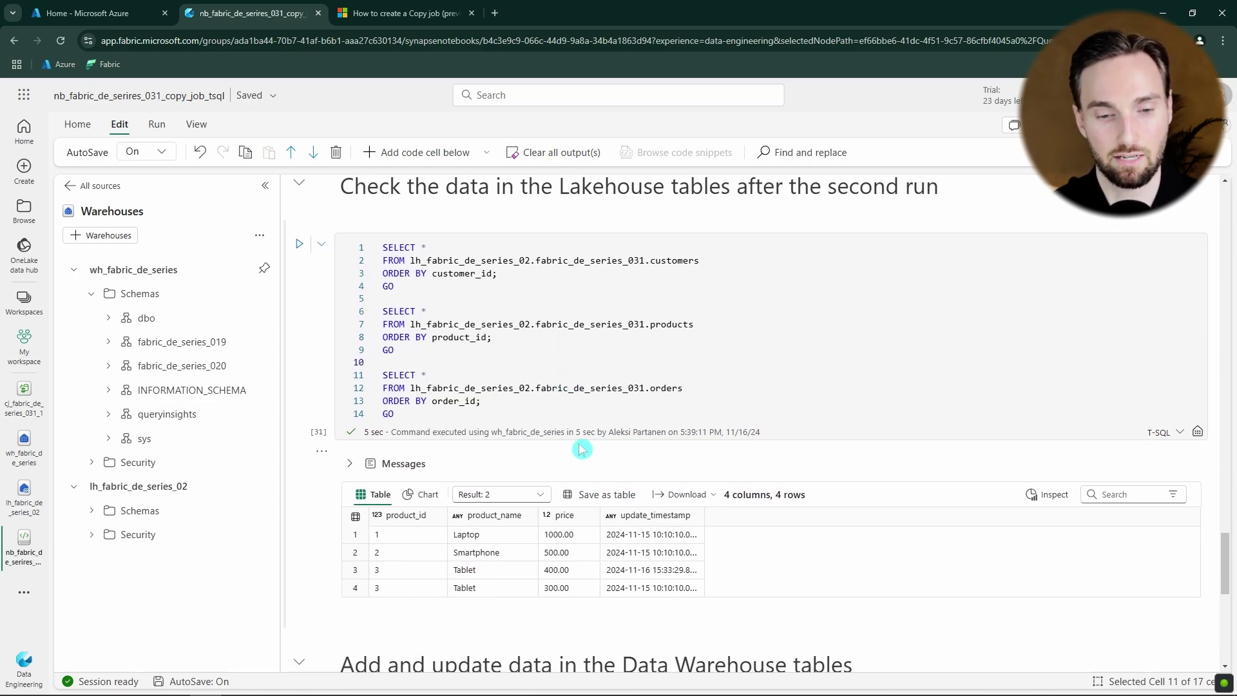
Display the orders result, Result 3, of the Lakehouse check cell for the second run
click(616, 429)
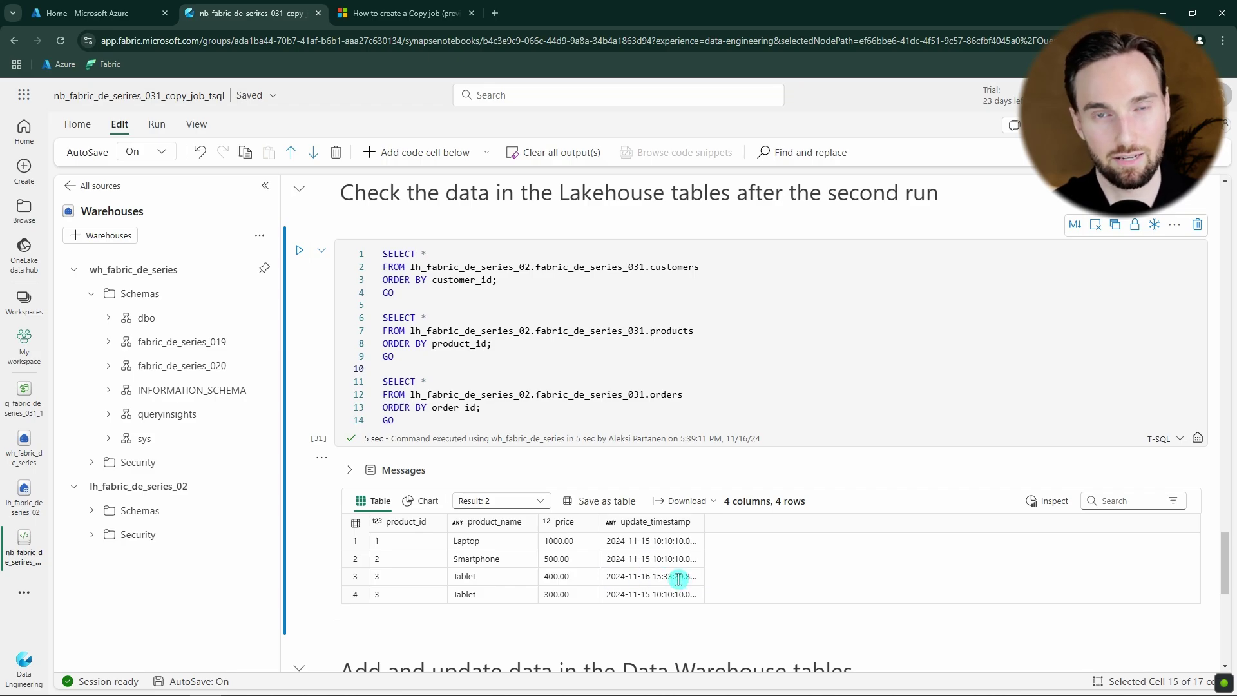
click(541, 502)
click(522, 580)
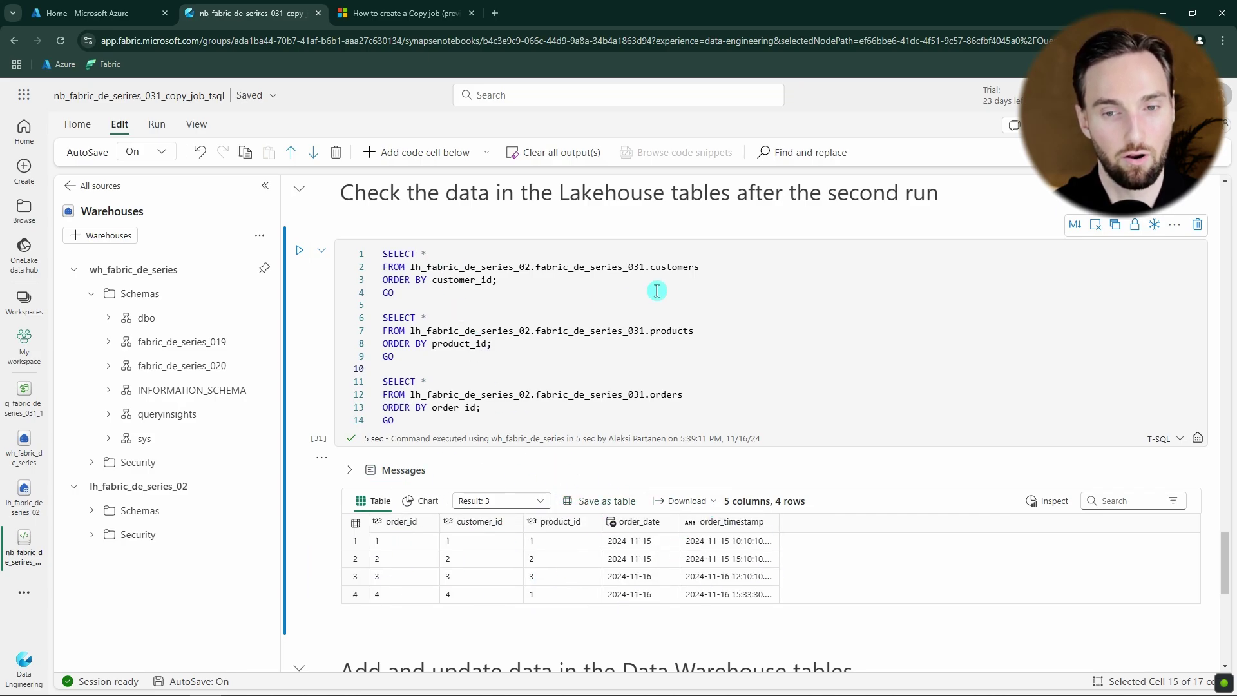
Examine the orders INSERT and products UPDATE statements in the data changes cell against the Lakehouse results
scroll(536, 510, up, 10)
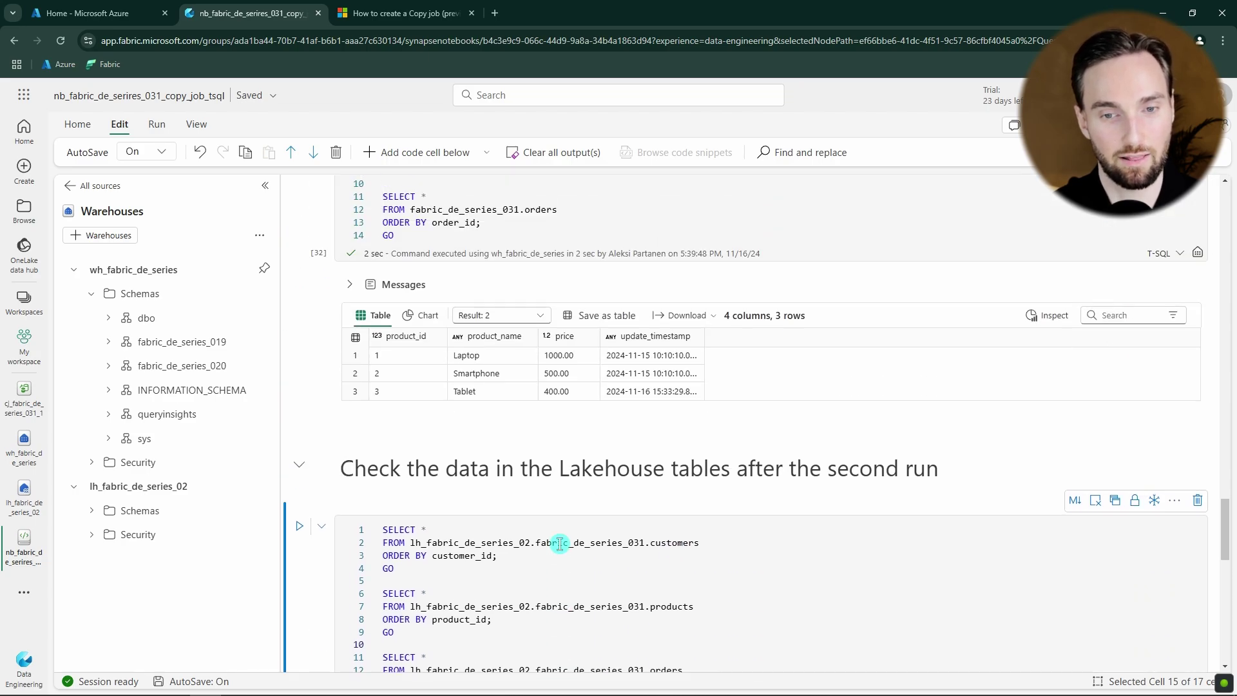
drag(451, 458, 382, 398)
drag(460, 384, 382, 303)
click(544, 342)
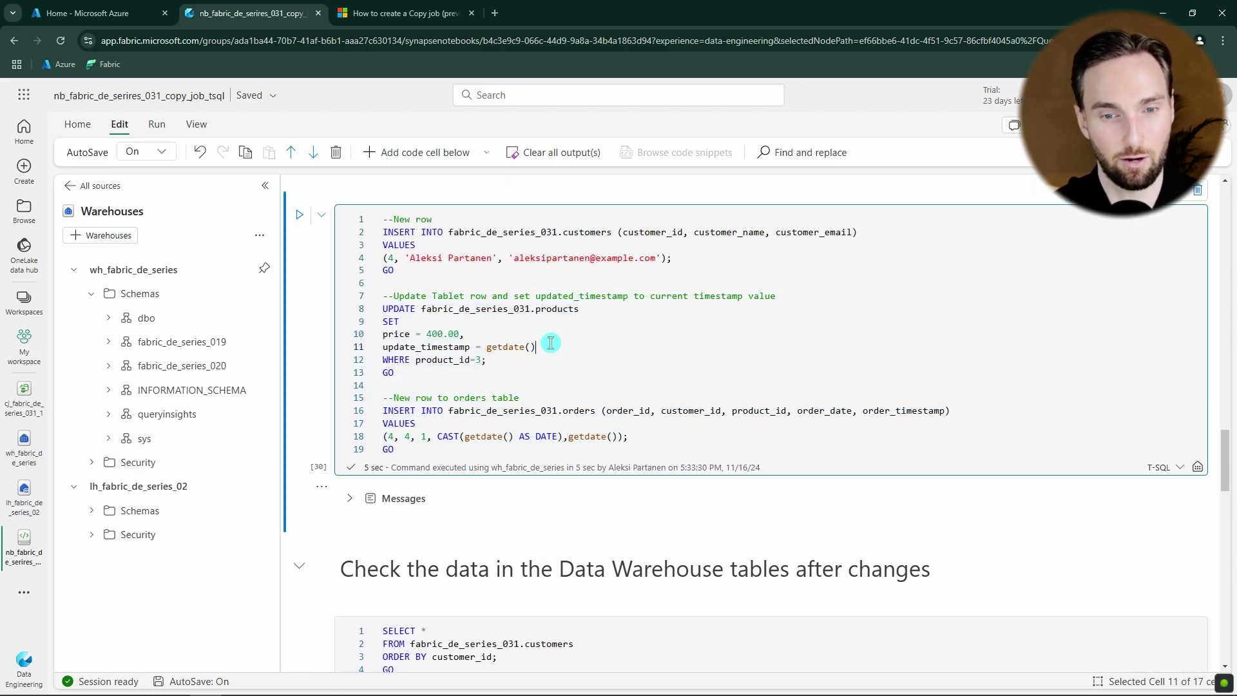
scroll(503, 341, down, 10)
scroll(538, 361, down, 4)
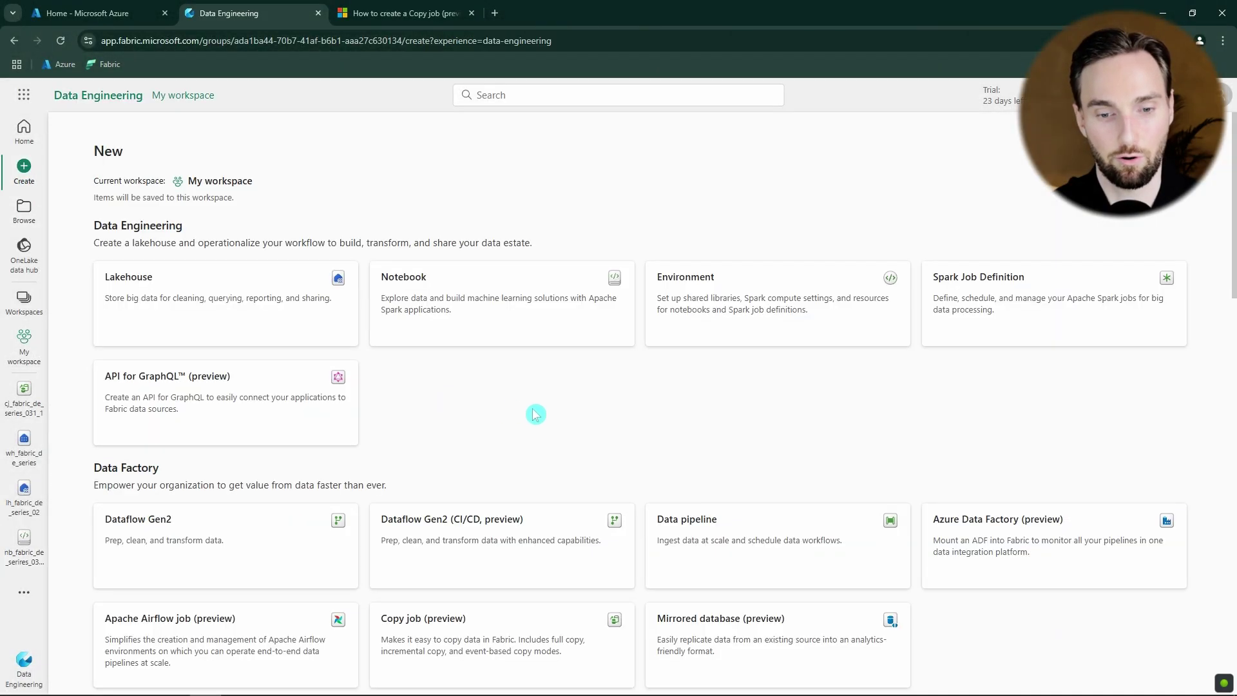
Create a new copy job named cj_fabric_de_series_031_2
scroll(535, 414, down, 3)
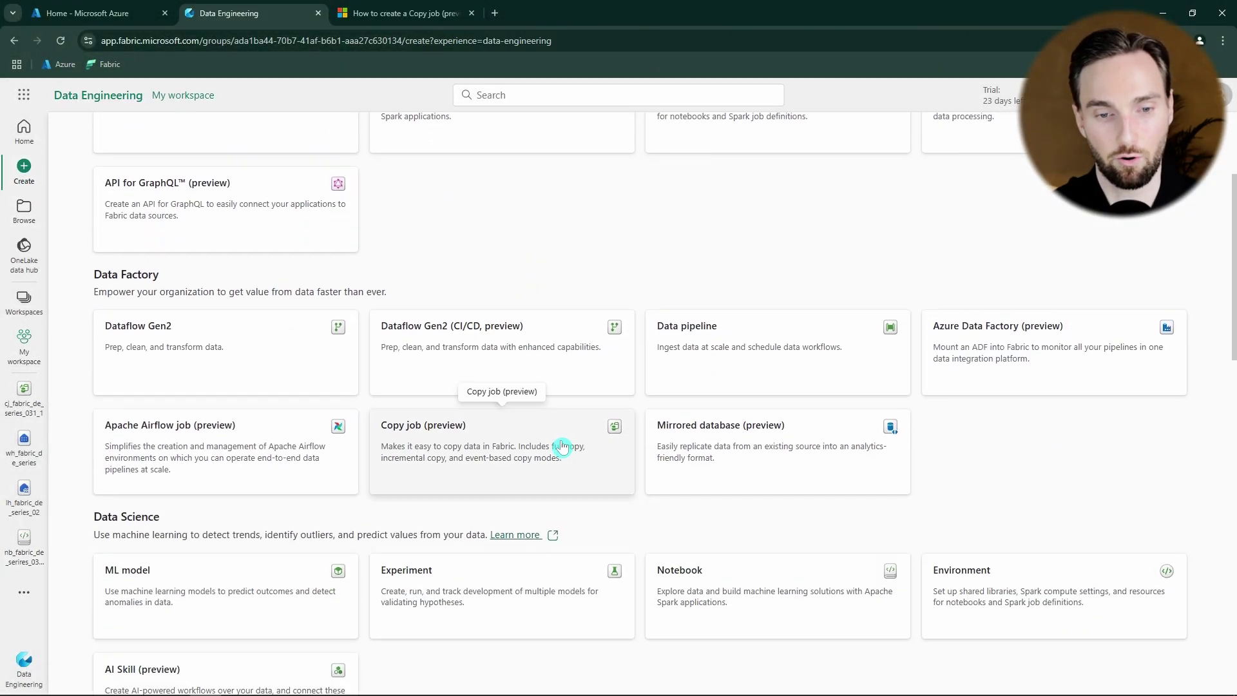
click(587, 443)
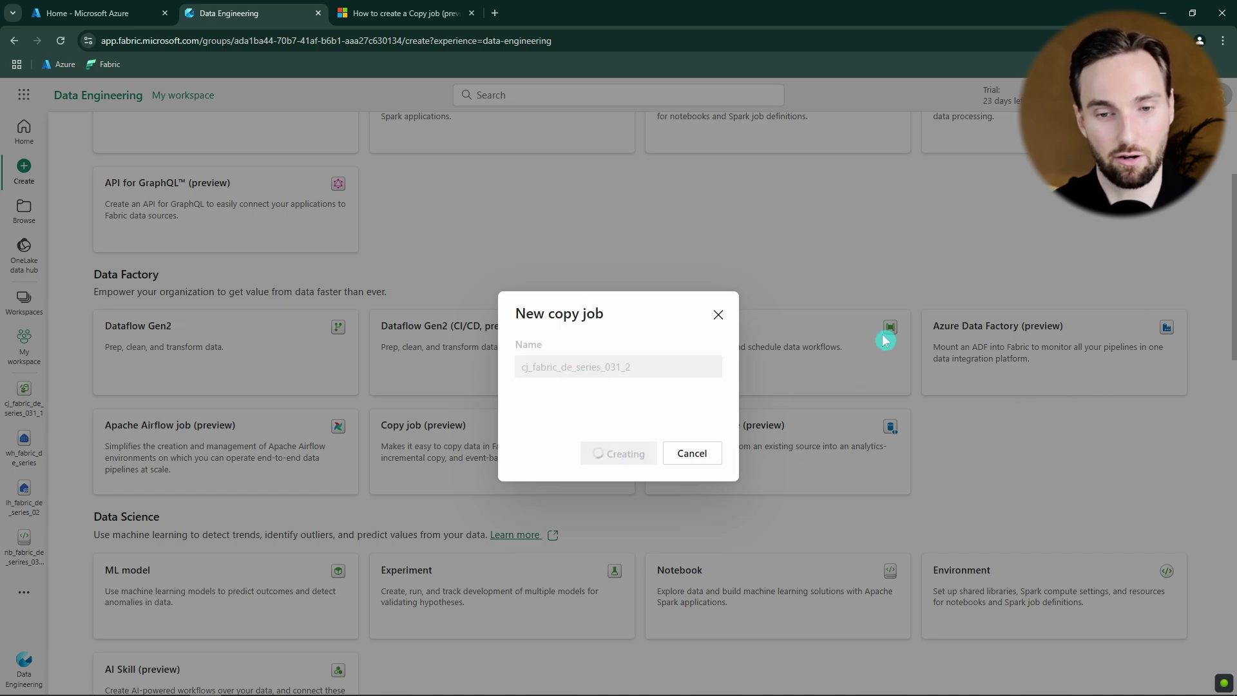
key(Return)
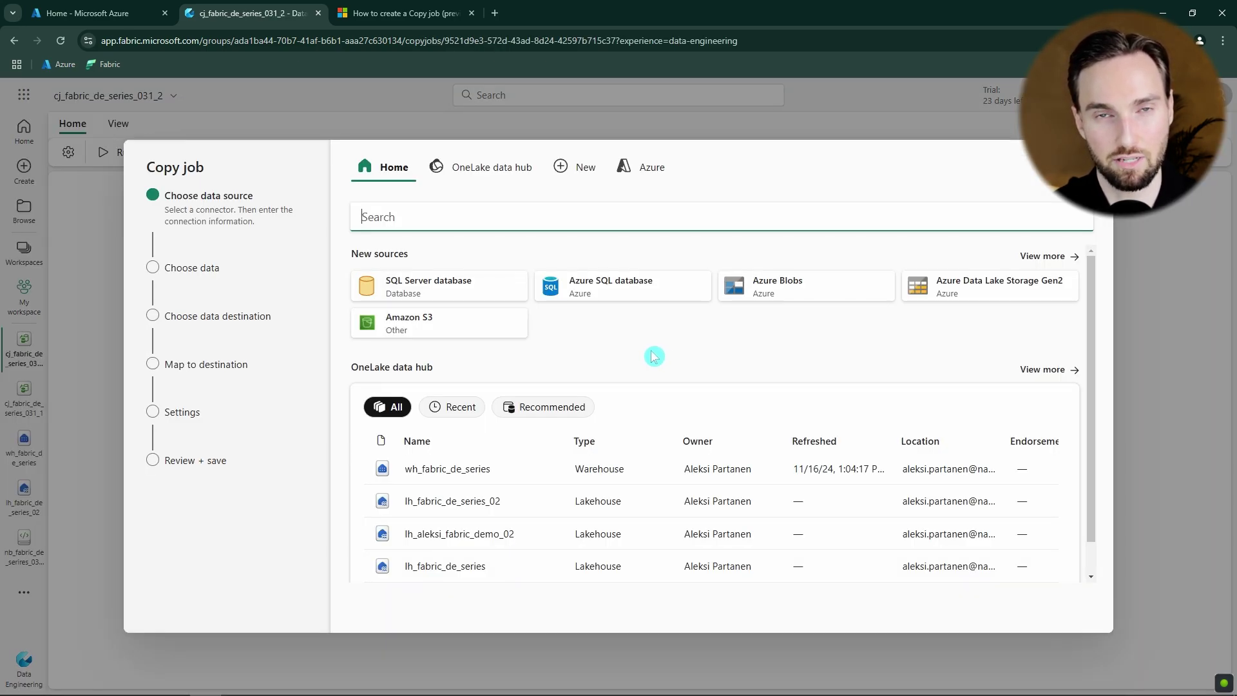
Use the wh_fabric_de_series warehouse as the source and select its fabric_de_series_031 customers, orders and products tables
click(485, 476)
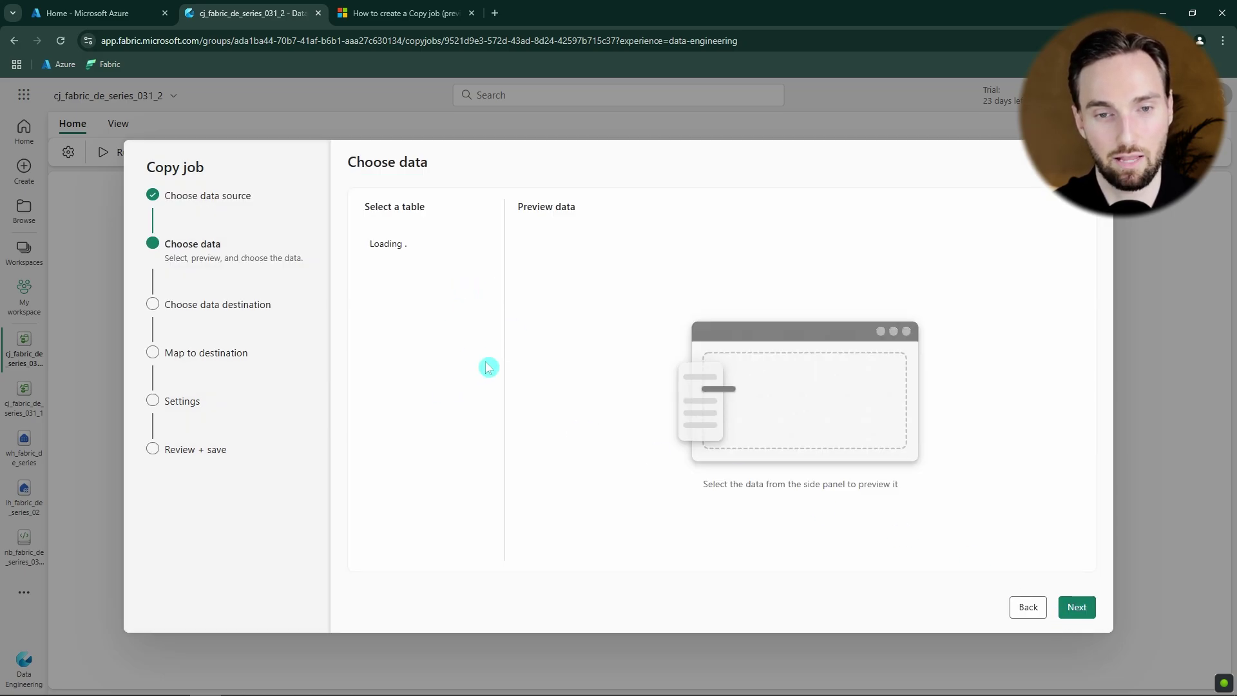
click(403, 389)
click(403, 411)
click(403, 434)
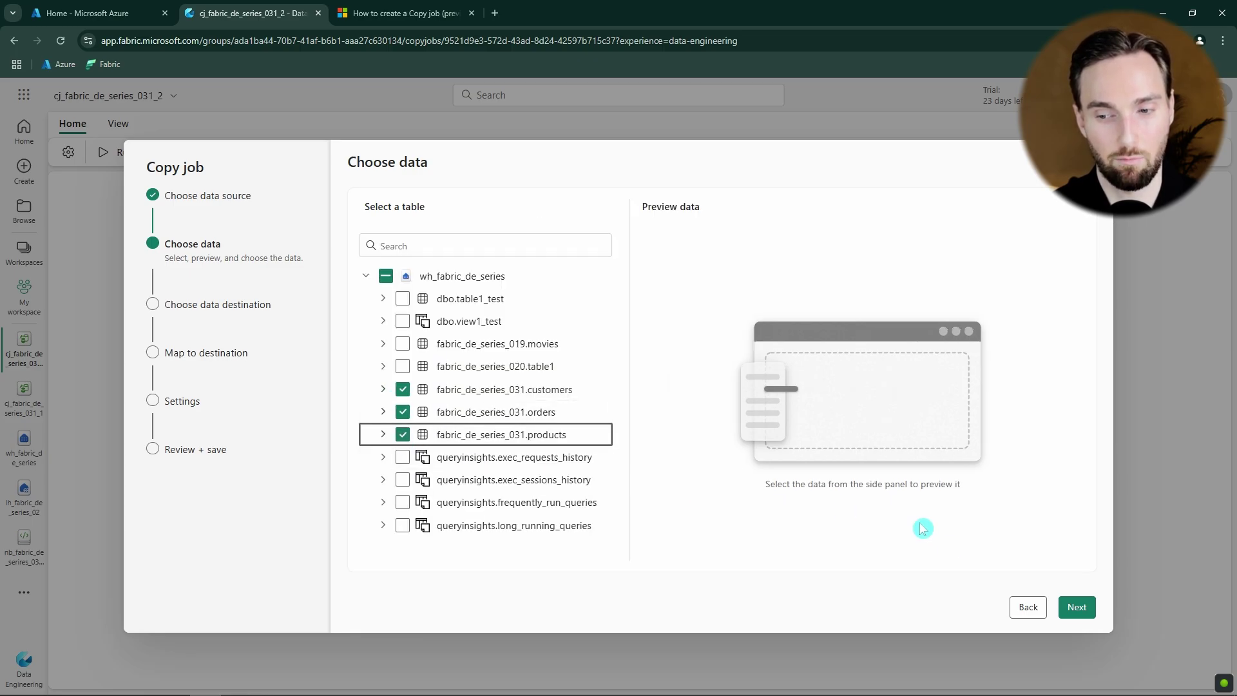
click(1077, 607)
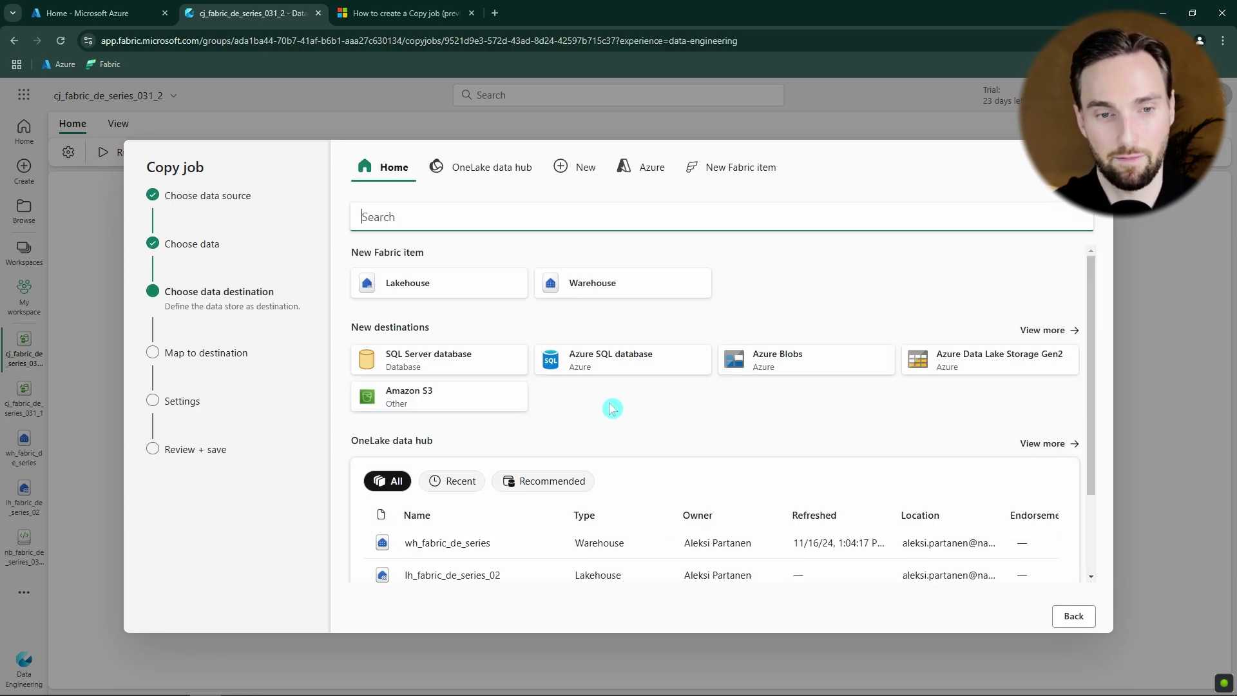
Choose the lh_fabric_de_series_02 lakehouse as destination, writing to Files with the folder path fabric_de_series_031
scroll(604, 405, down, 2)
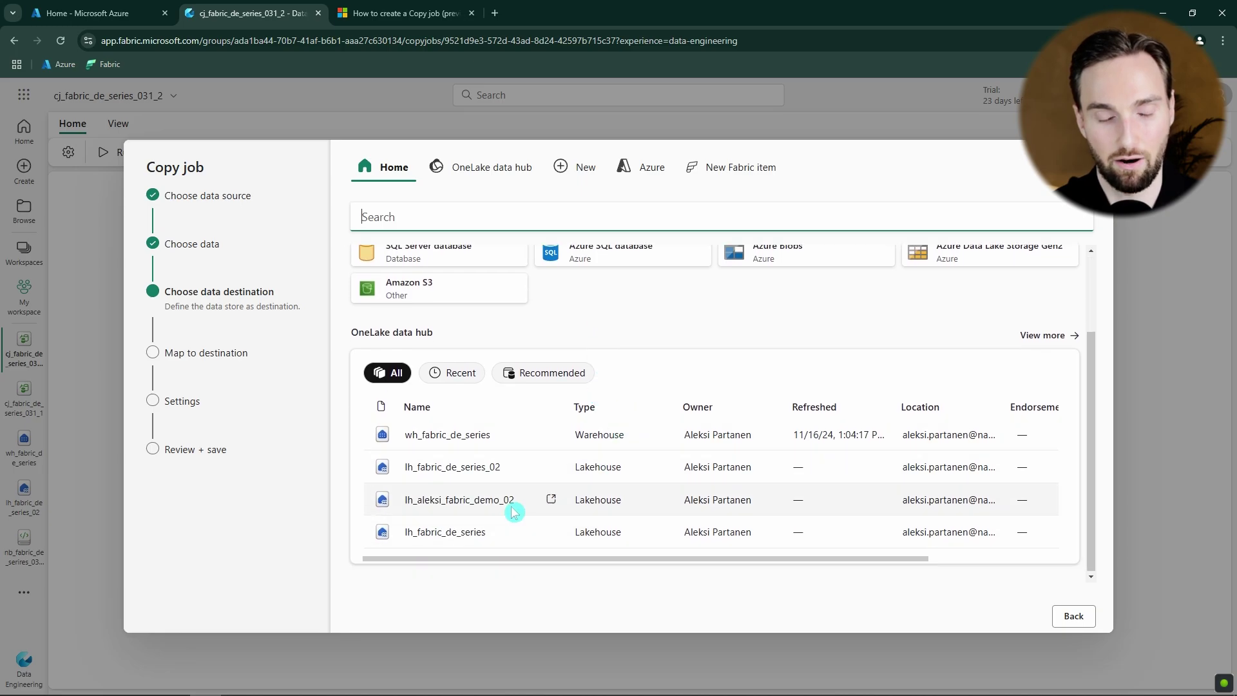
click(474, 468)
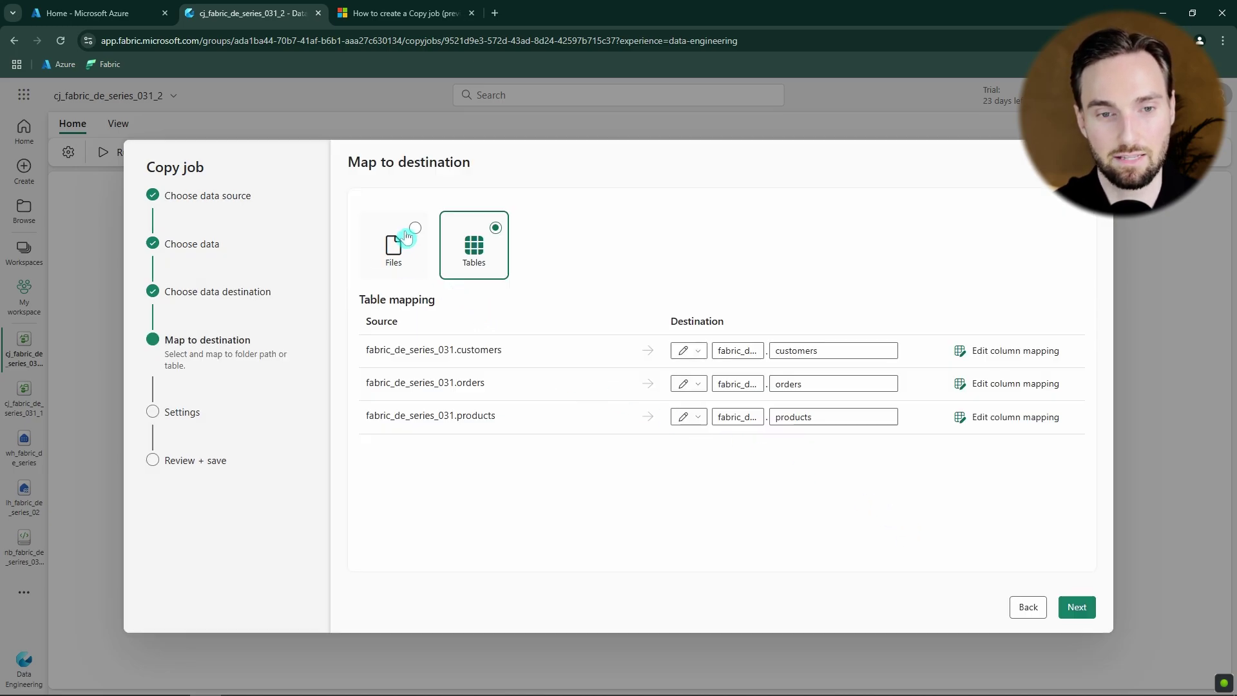
click(412, 240)
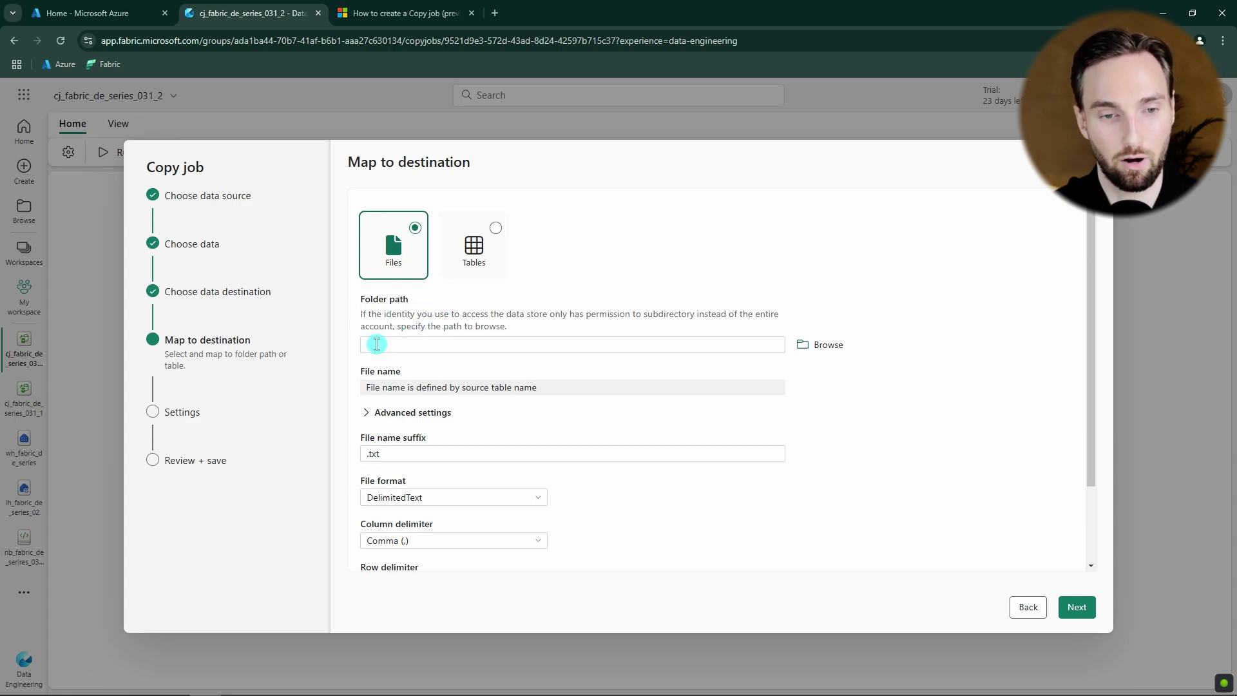
click(420, 348)
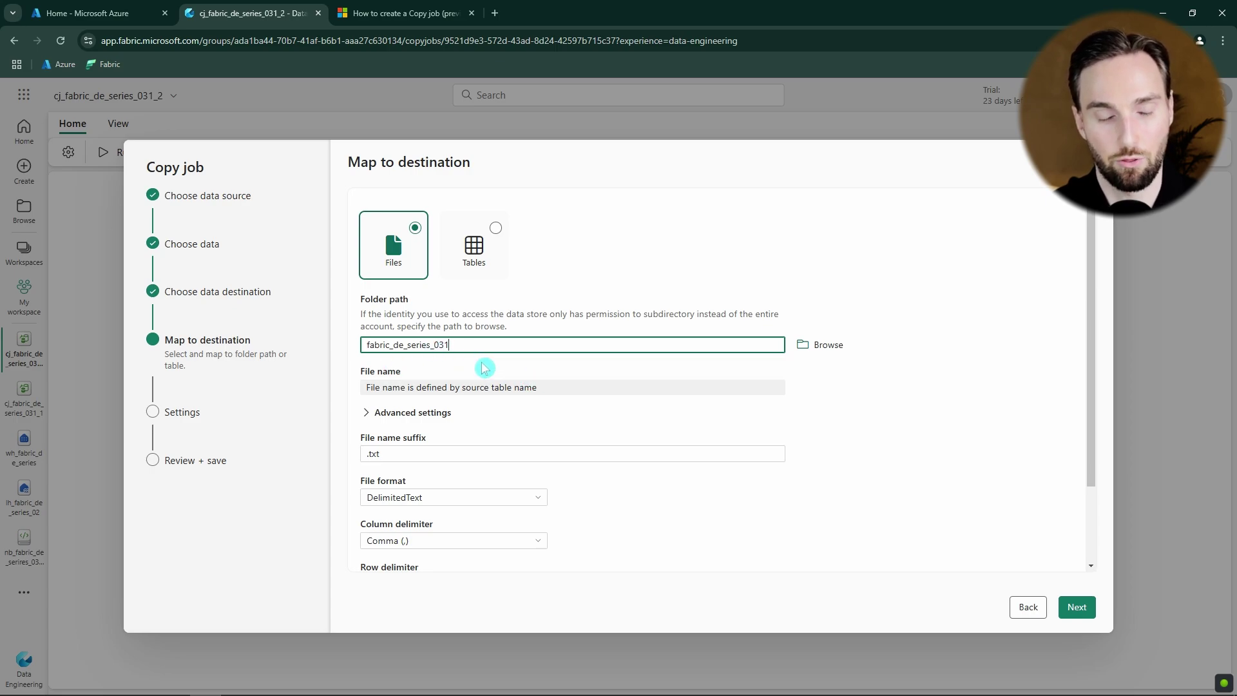
Enable editing file names one by one and shorten the destination file names to customers, orders and products
click(369, 403)
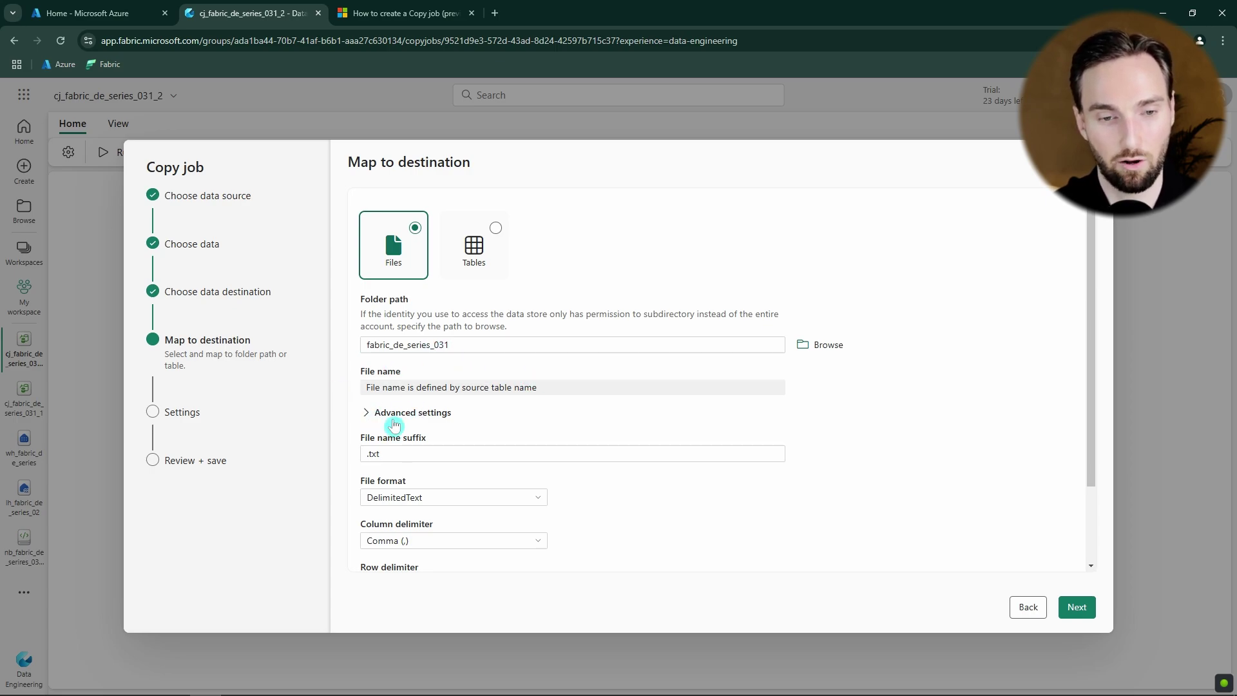
click(365, 414)
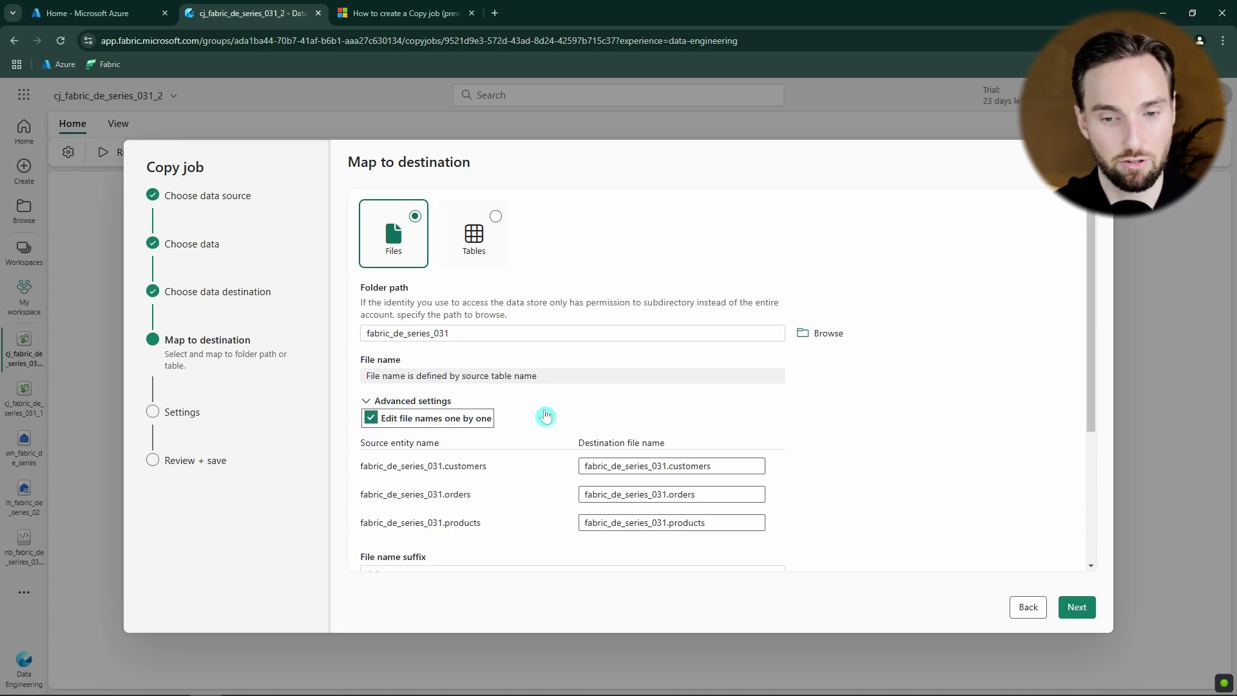
scroll(585, 334, down, 2)
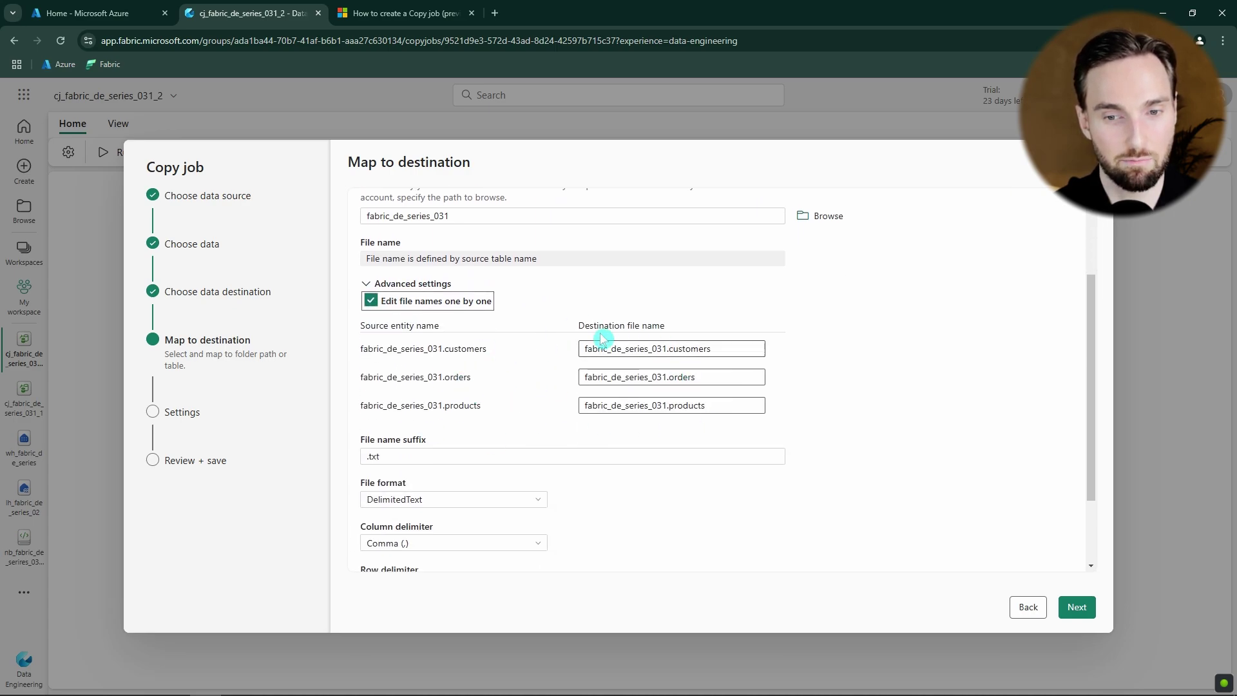
click(670, 351)
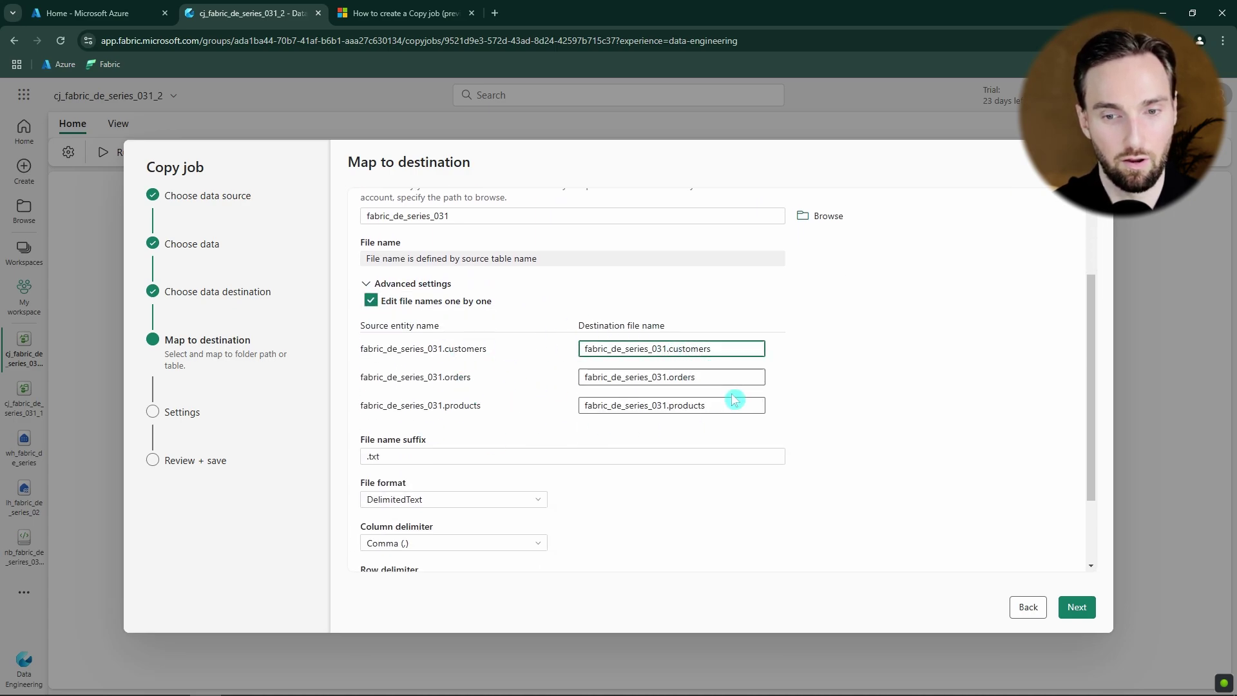
drag(669, 349, 582, 349)
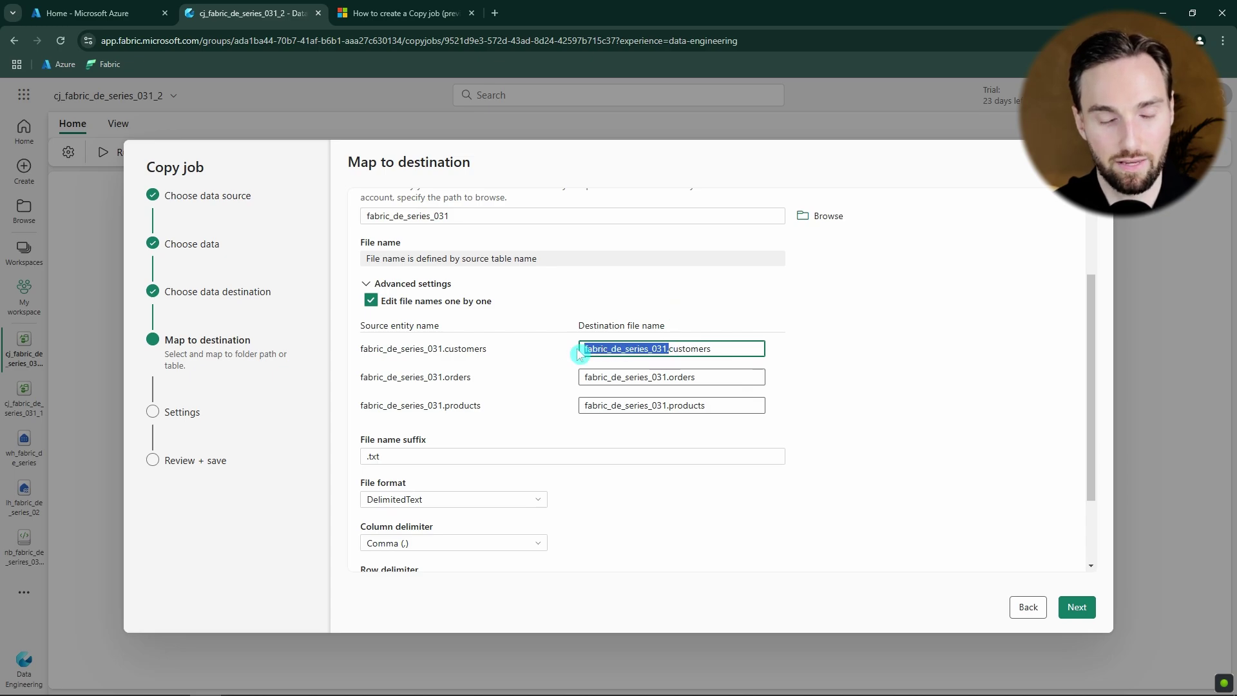
key(BackSpace)
drag(671, 380, 581, 378)
key(BackSpace)
drag(671, 408, 582, 406)
key(BackSpace)
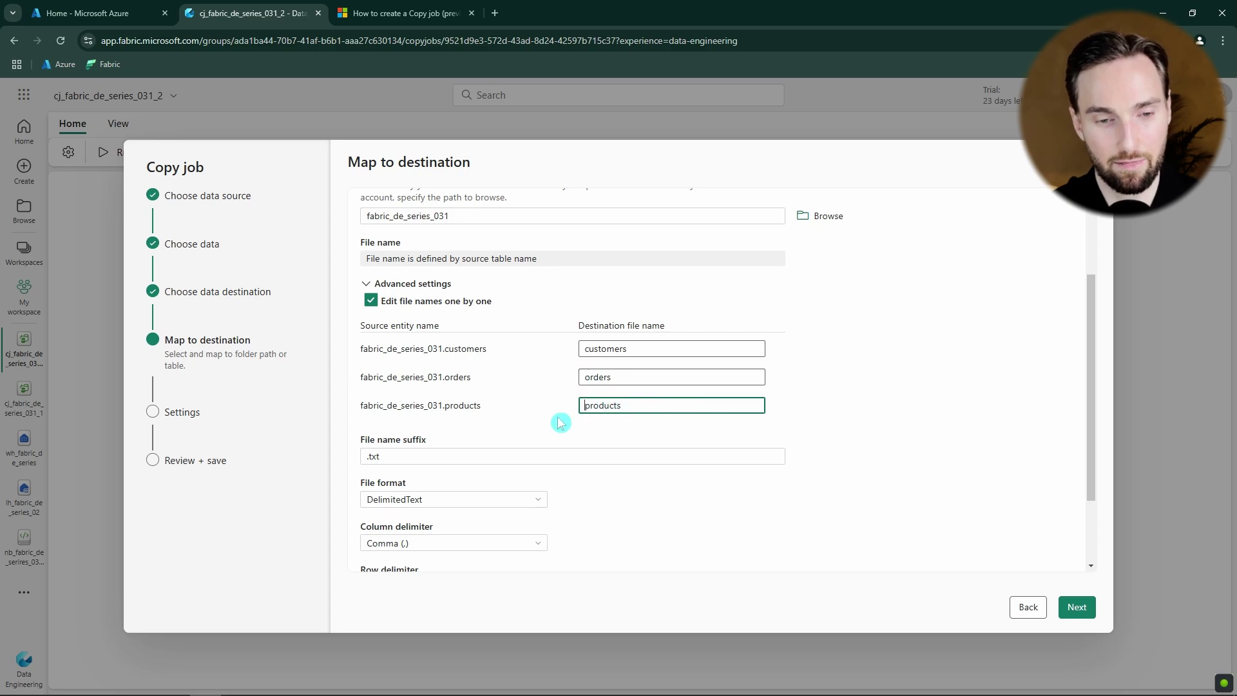
Set the destination file name suffix to .csv
scroll(483, 428, down, 1)
click(420, 394)
key(BackSpace)
key(BackSpace)
key(BackSpace)
text(.csv)
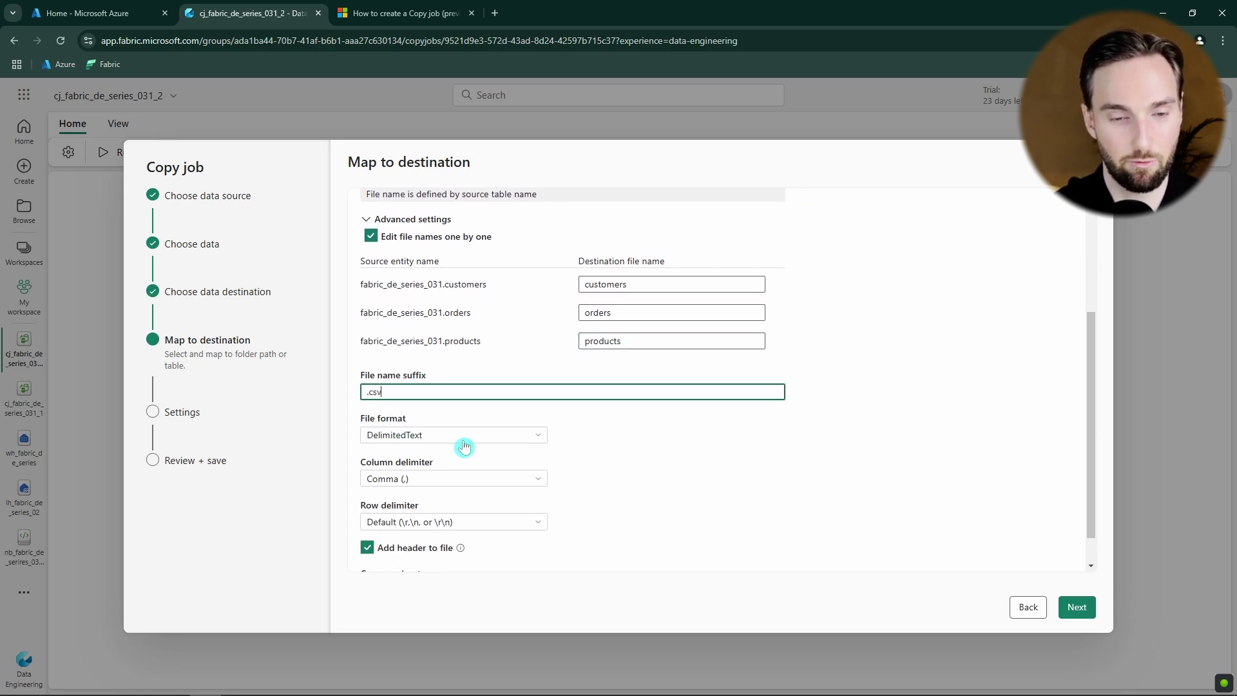
Review the available options for file format, column delimiter, row delimiter and compression type without changing them
click(540, 441)
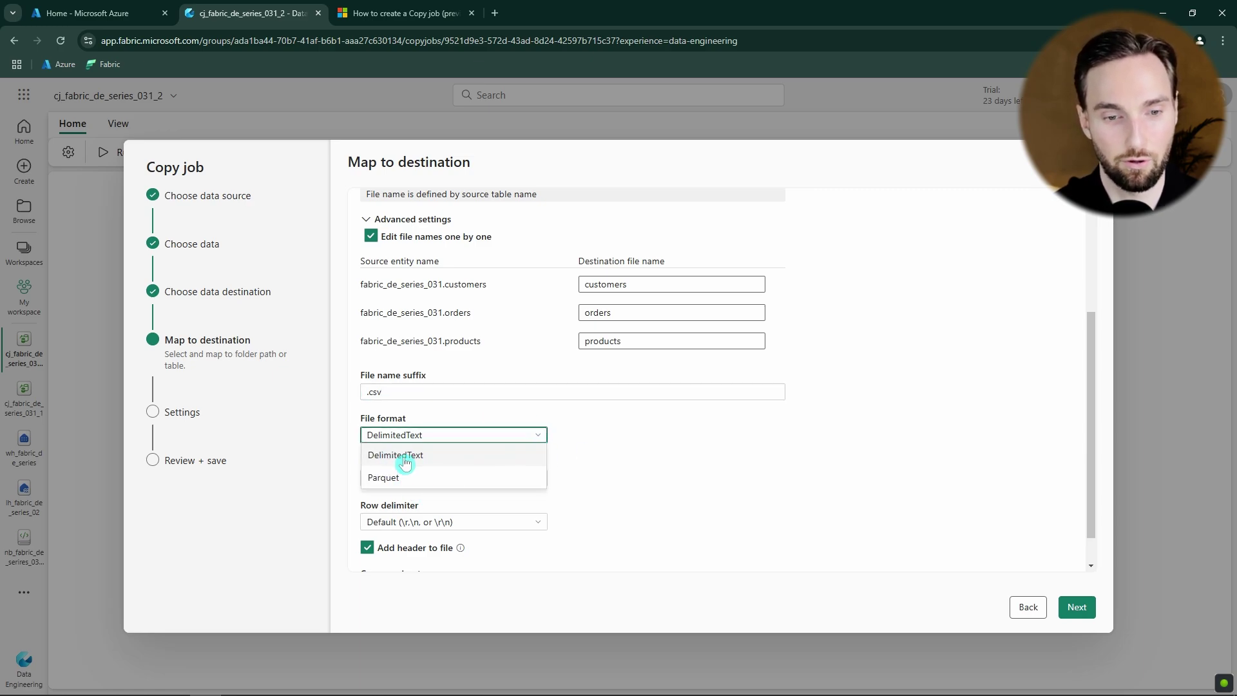
click(624, 450)
scroll(580, 451, down, 1)
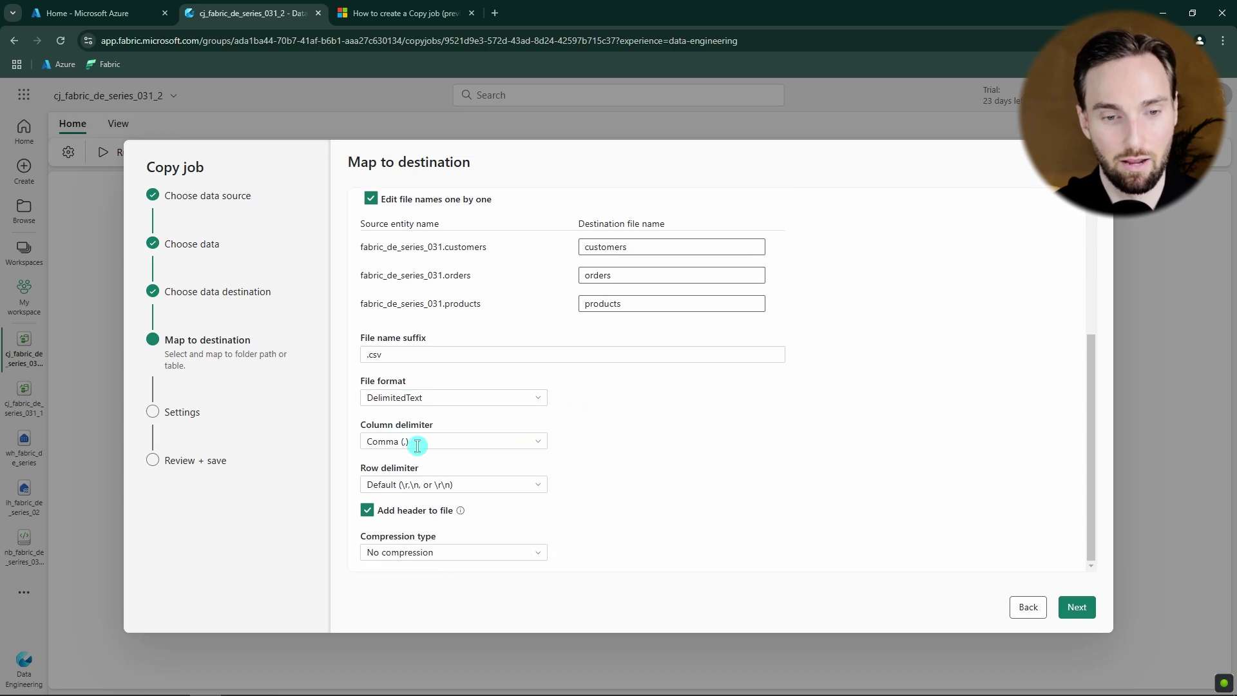
click(534, 450)
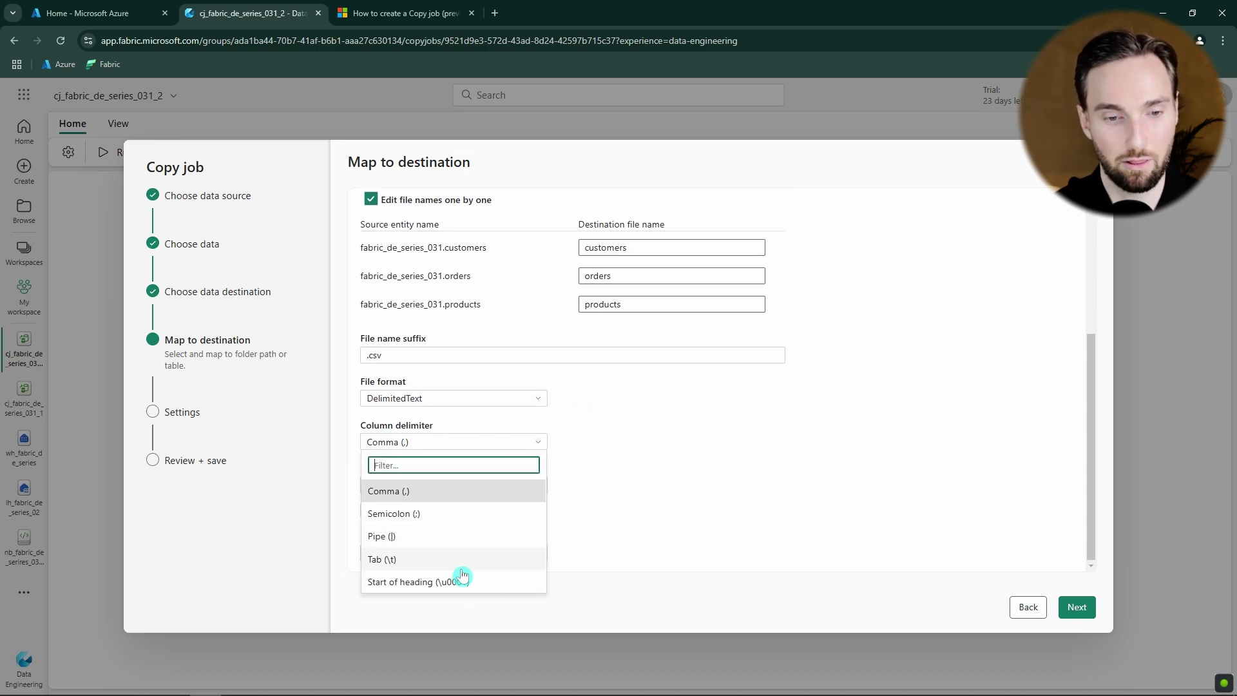
click(628, 454)
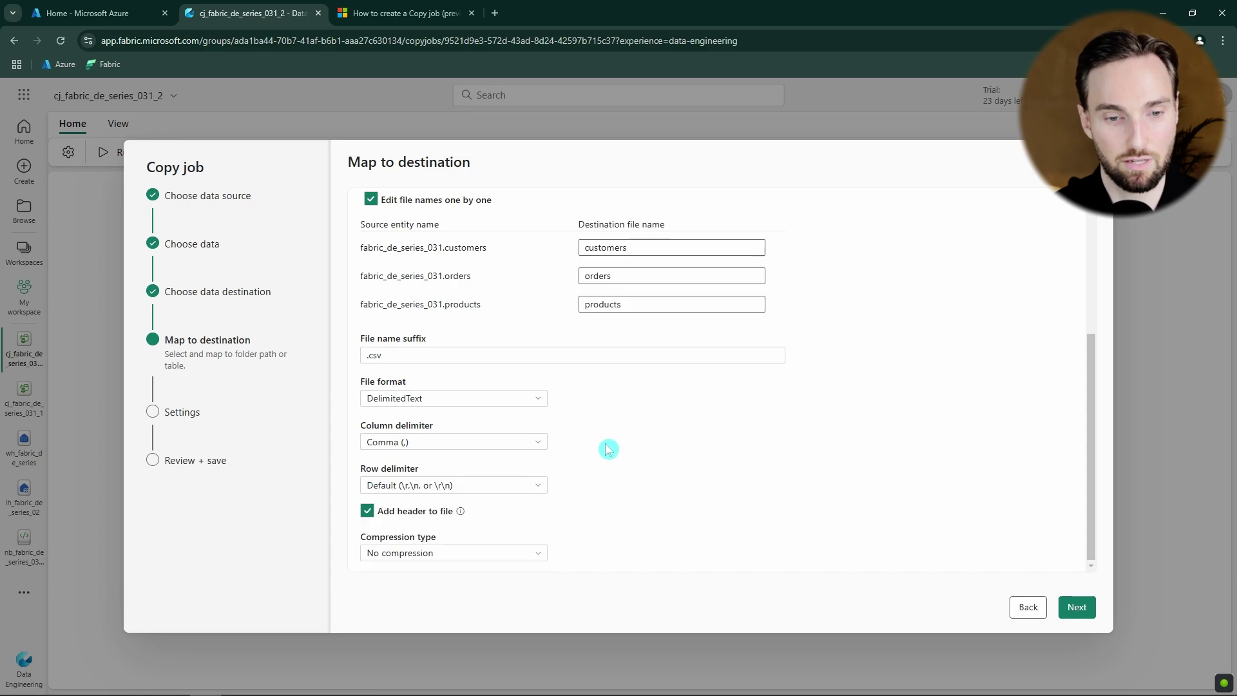
click(546, 488)
click(656, 491)
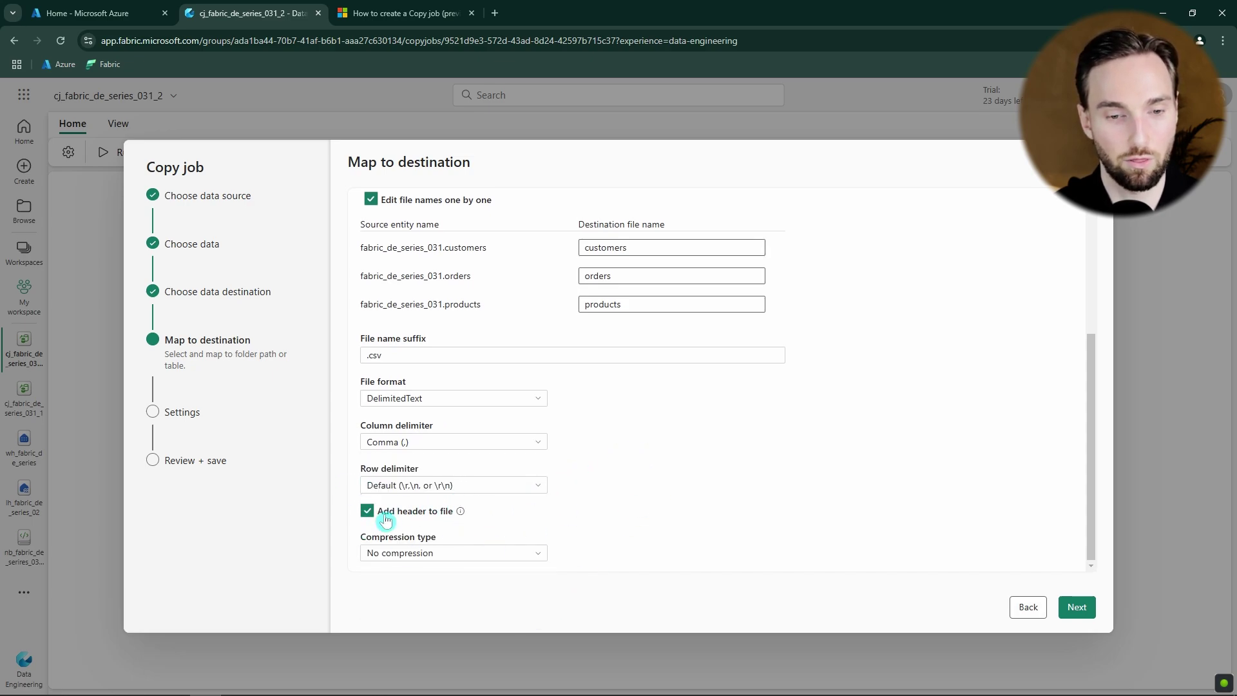
click(538, 559)
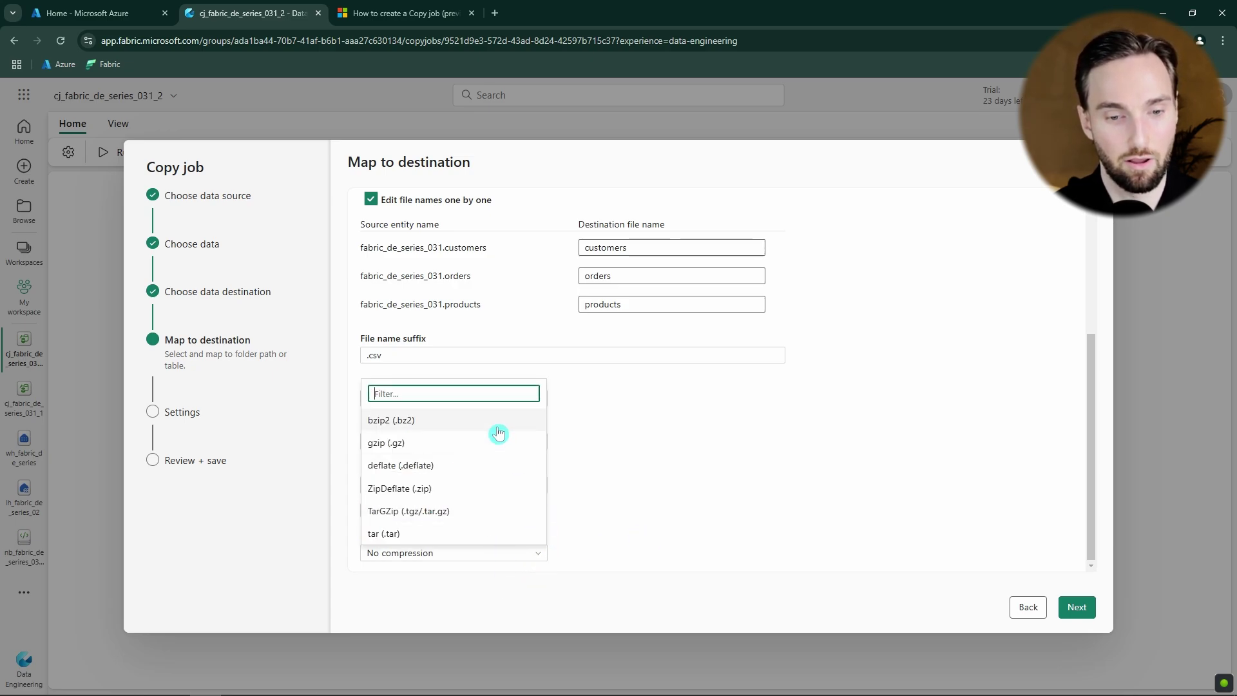
click(663, 500)
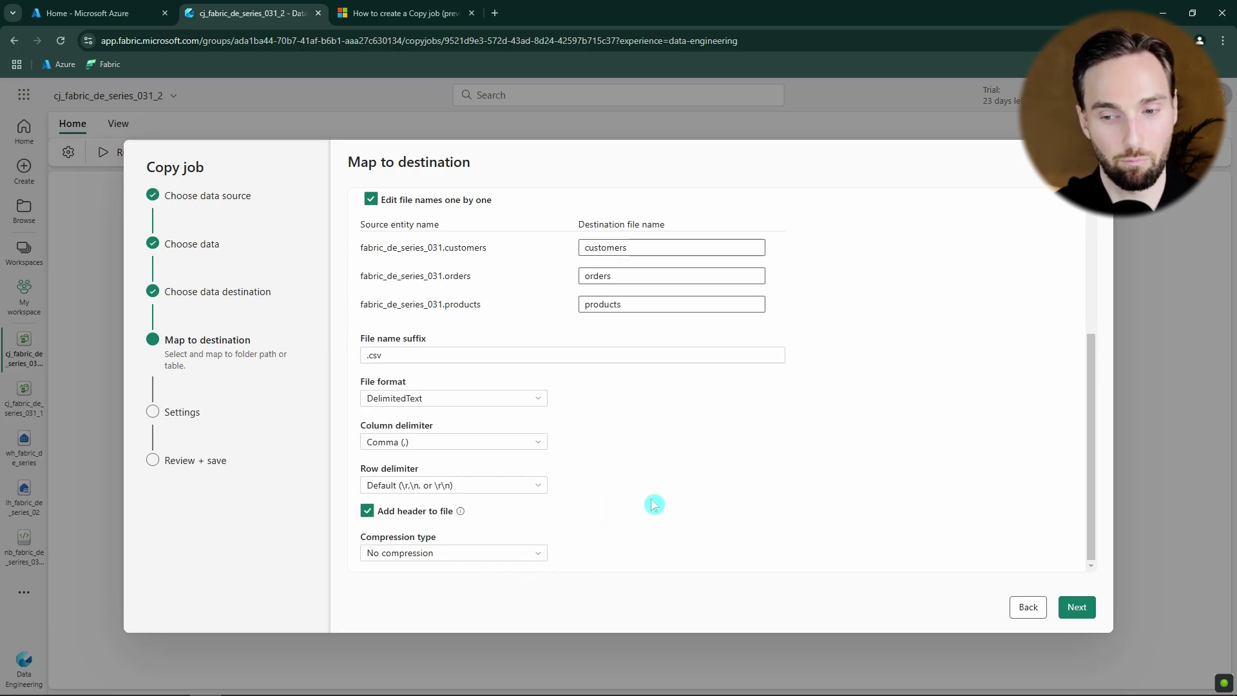
Set the job to incremental copy with customer_id for customers, order_timestamp for orders and update_timestamp for products as incremental columns
click(1085, 610)
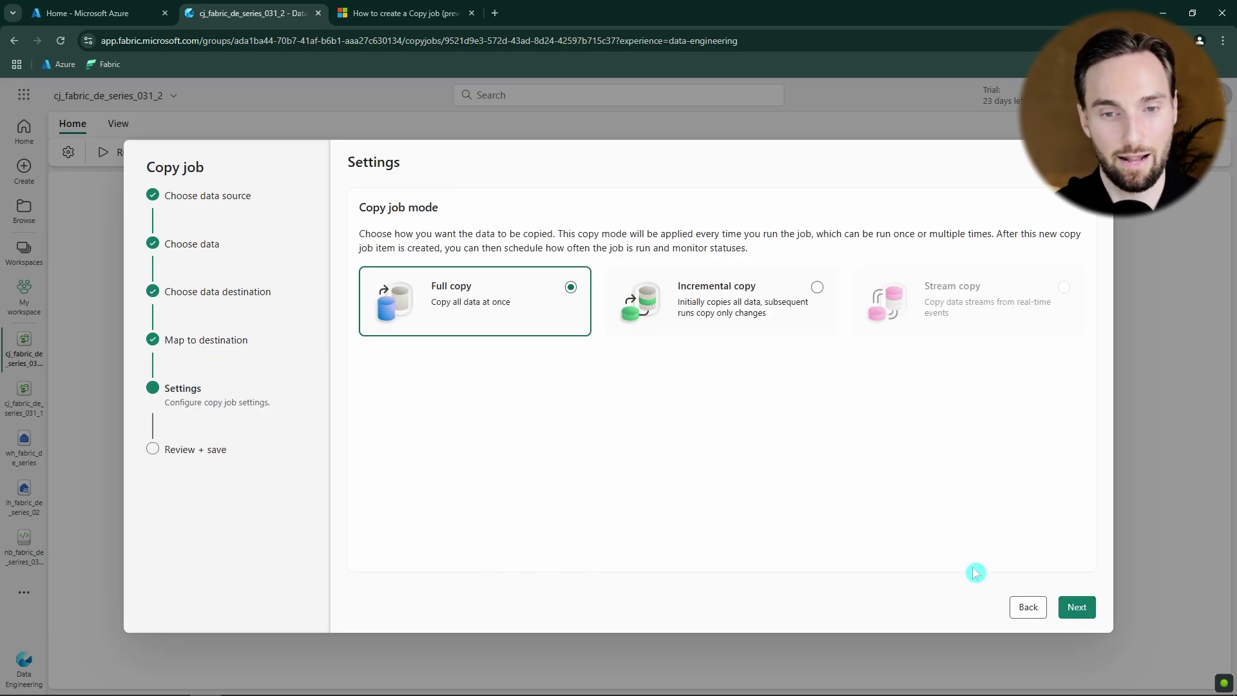
click(754, 295)
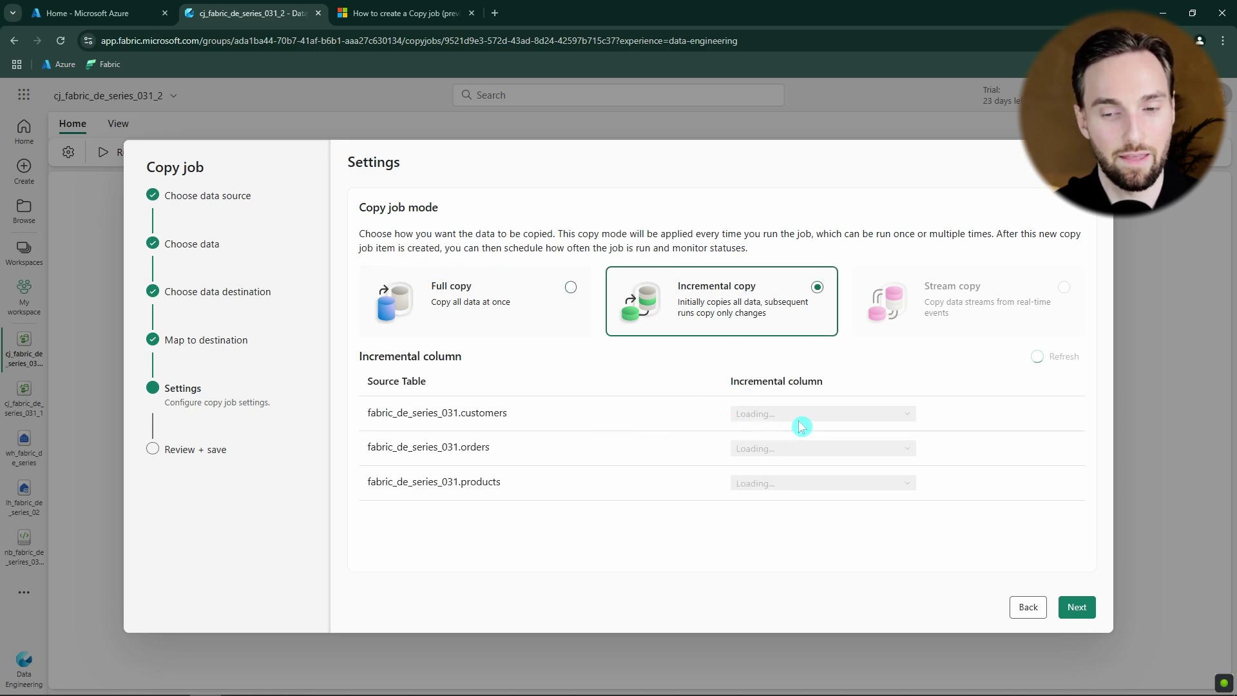
click(842, 414)
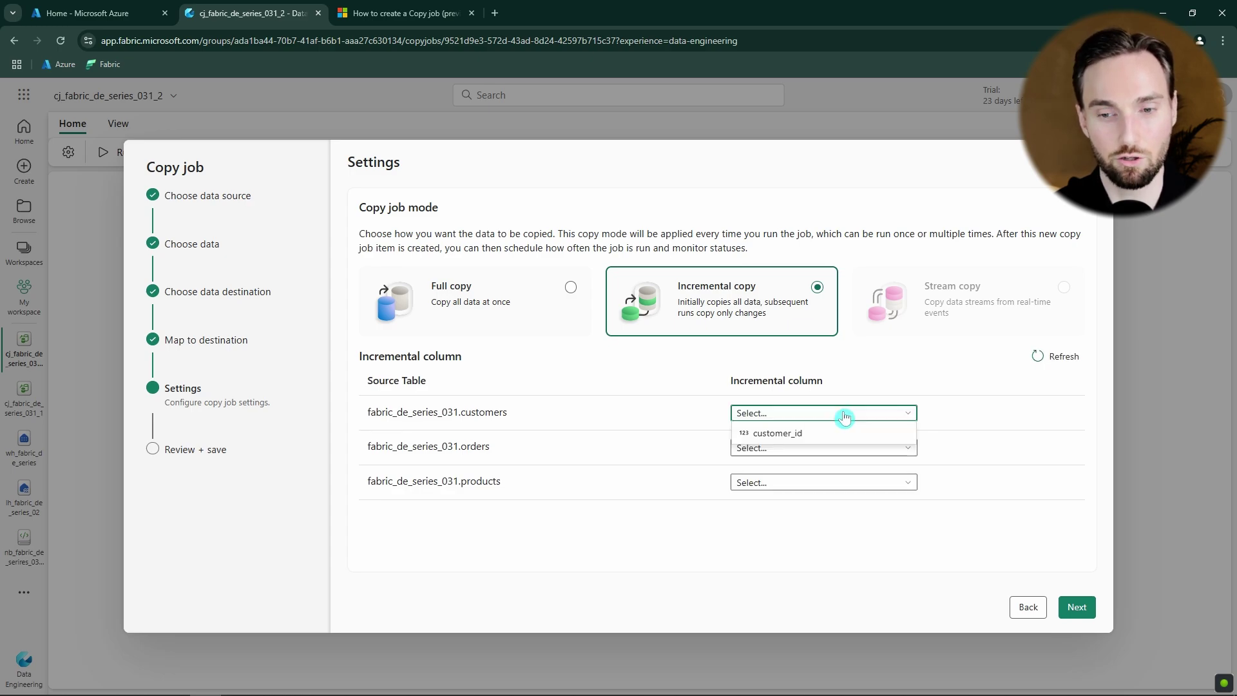
click(811, 435)
click(815, 451)
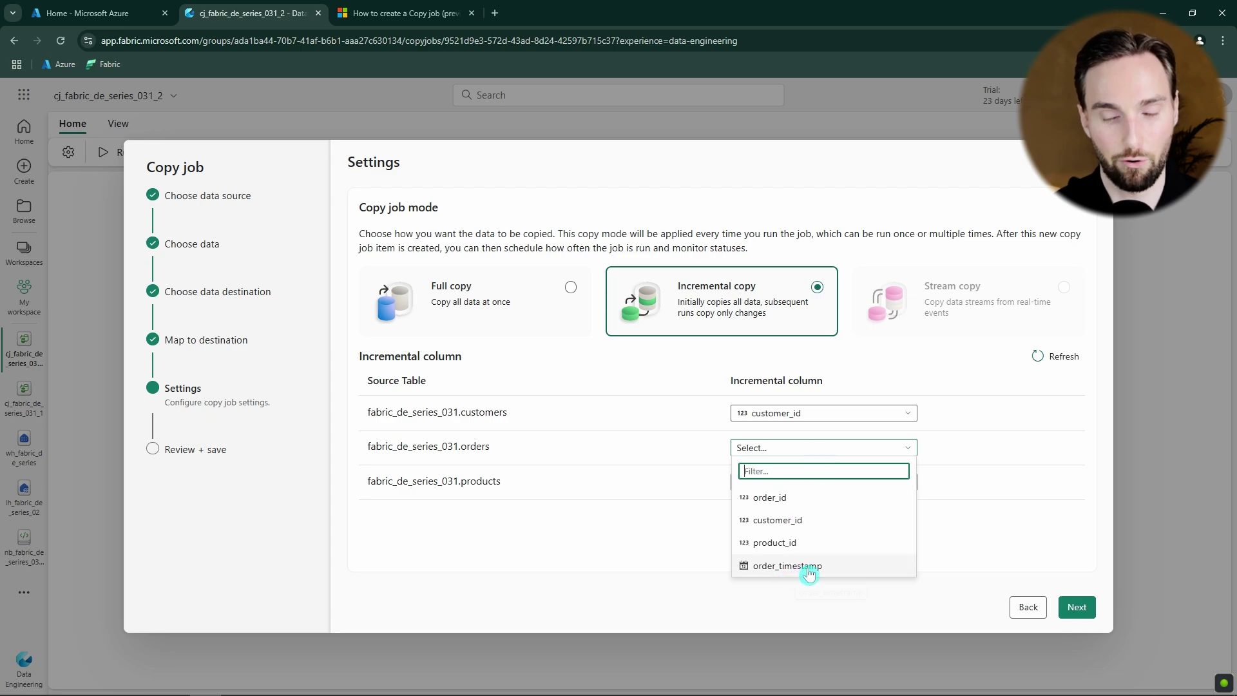
click(810, 567)
click(828, 483)
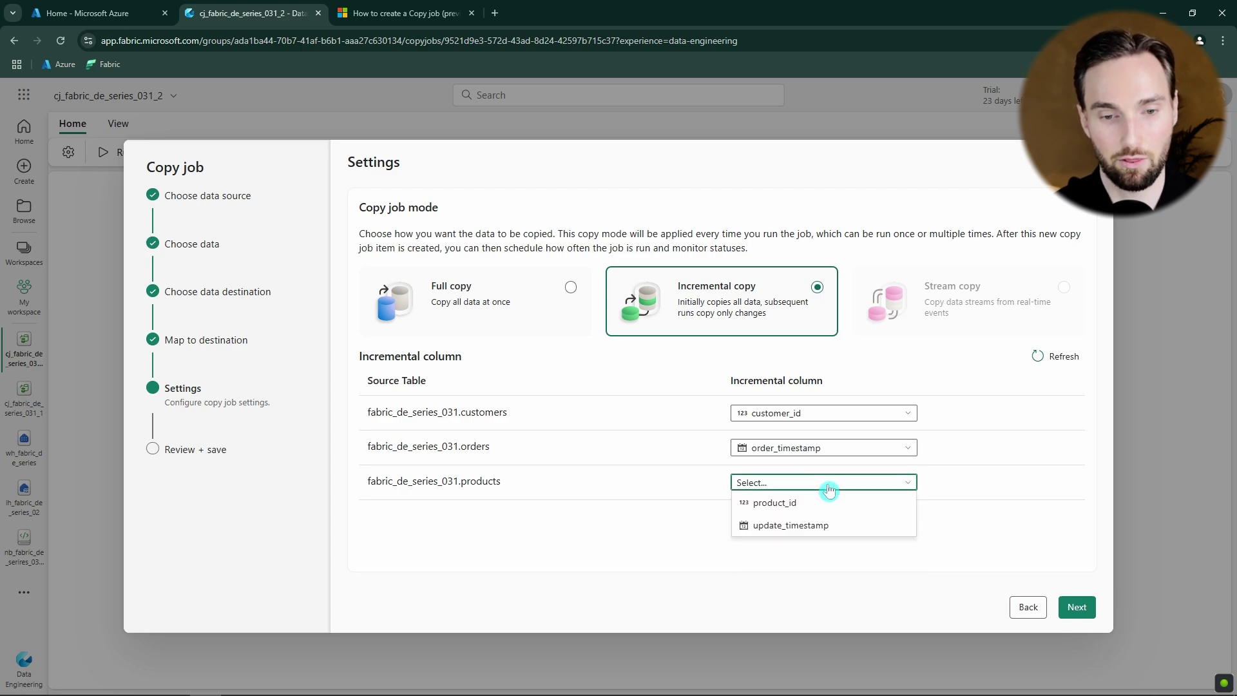
click(816, 527)
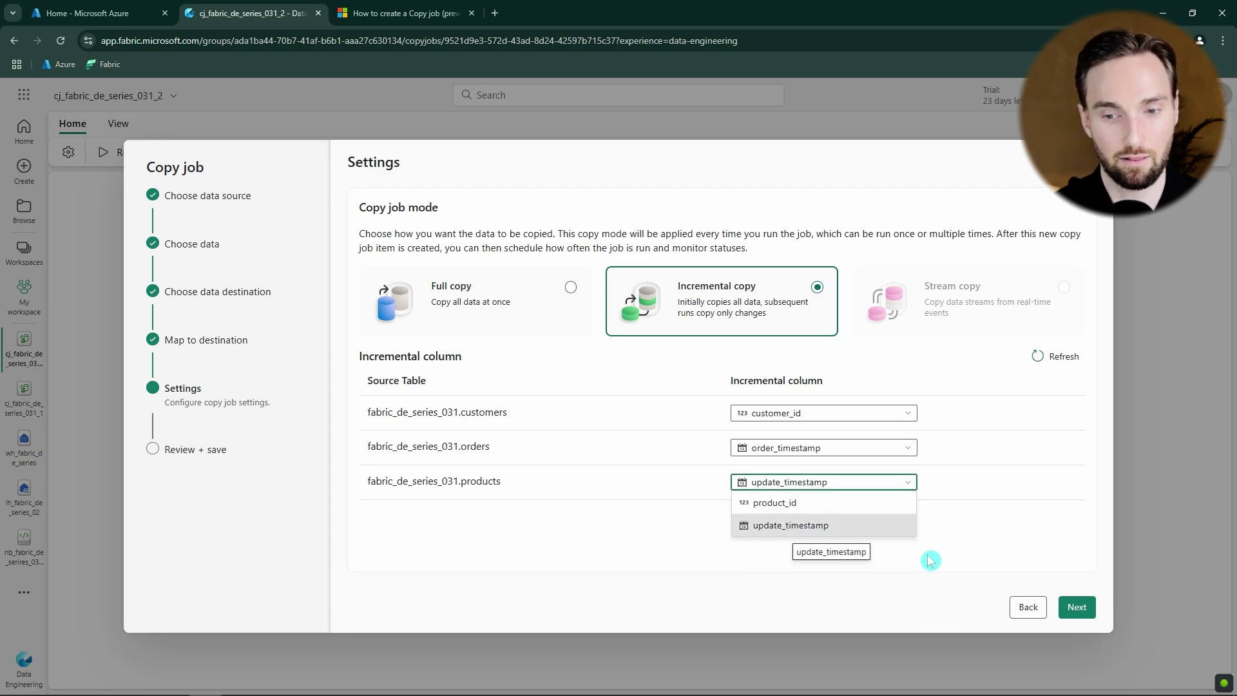
Save and run the copy job with immediate data transfer, and turn off its scheduled run
click(1077, 608)
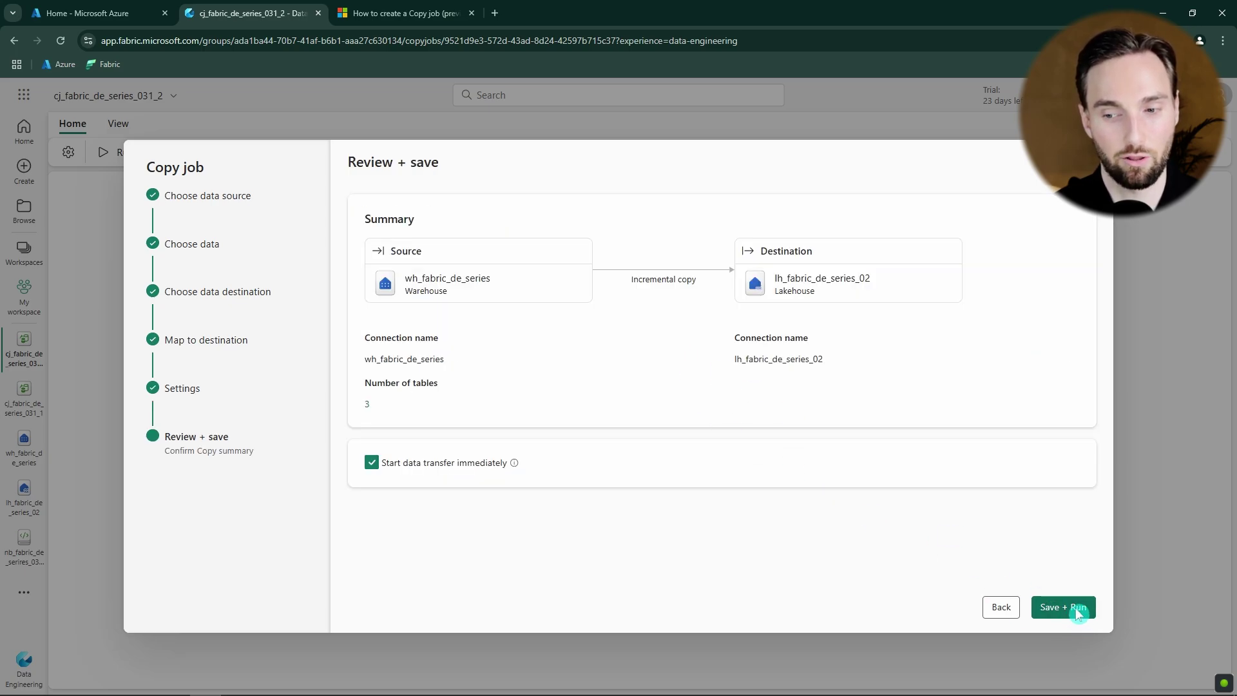
click(1078, 611)
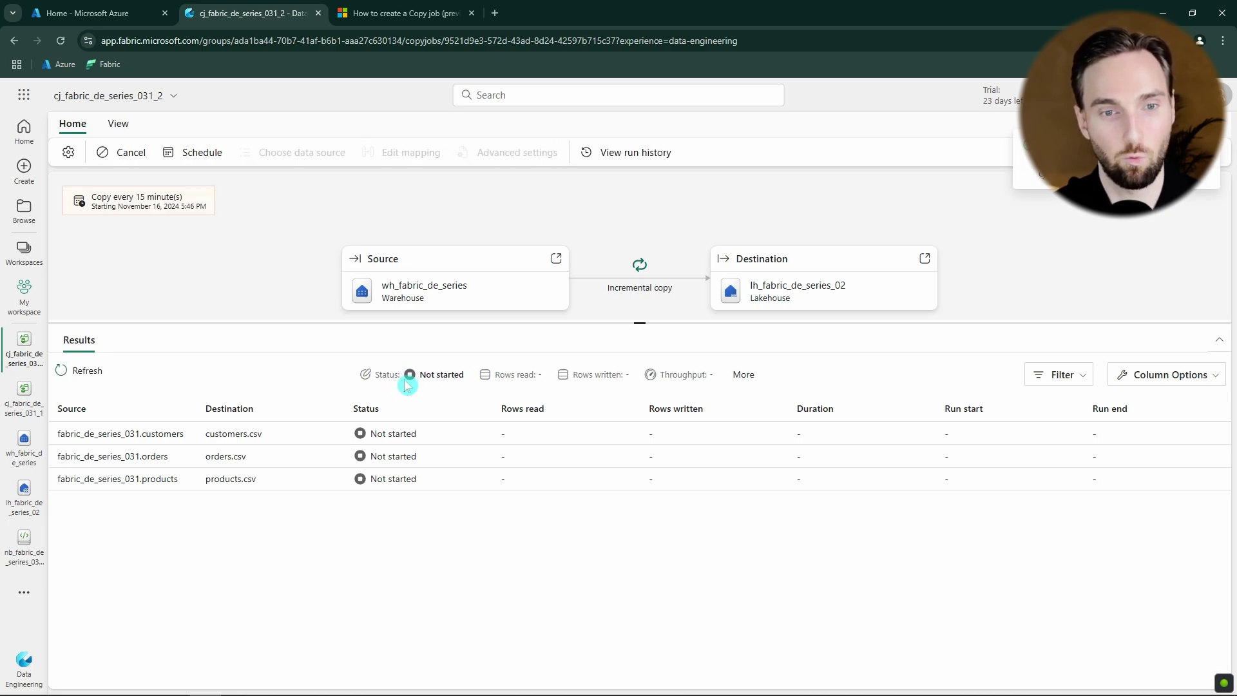
click(193, 152)
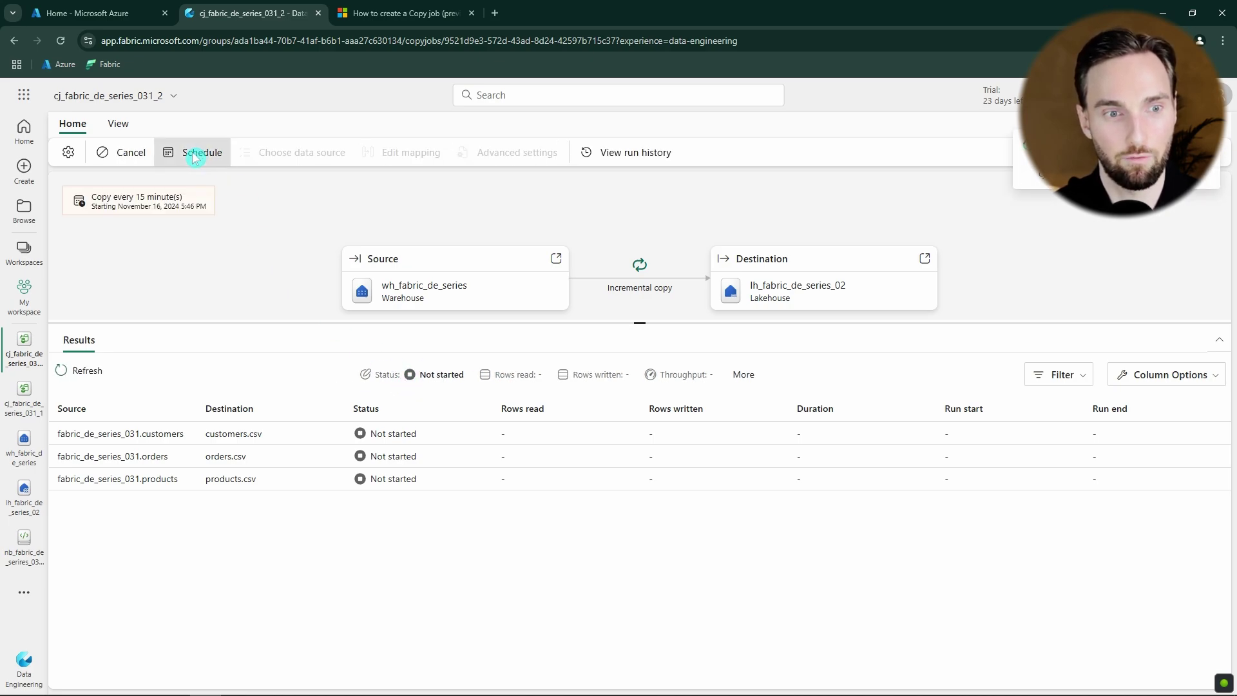
click(804, 350)
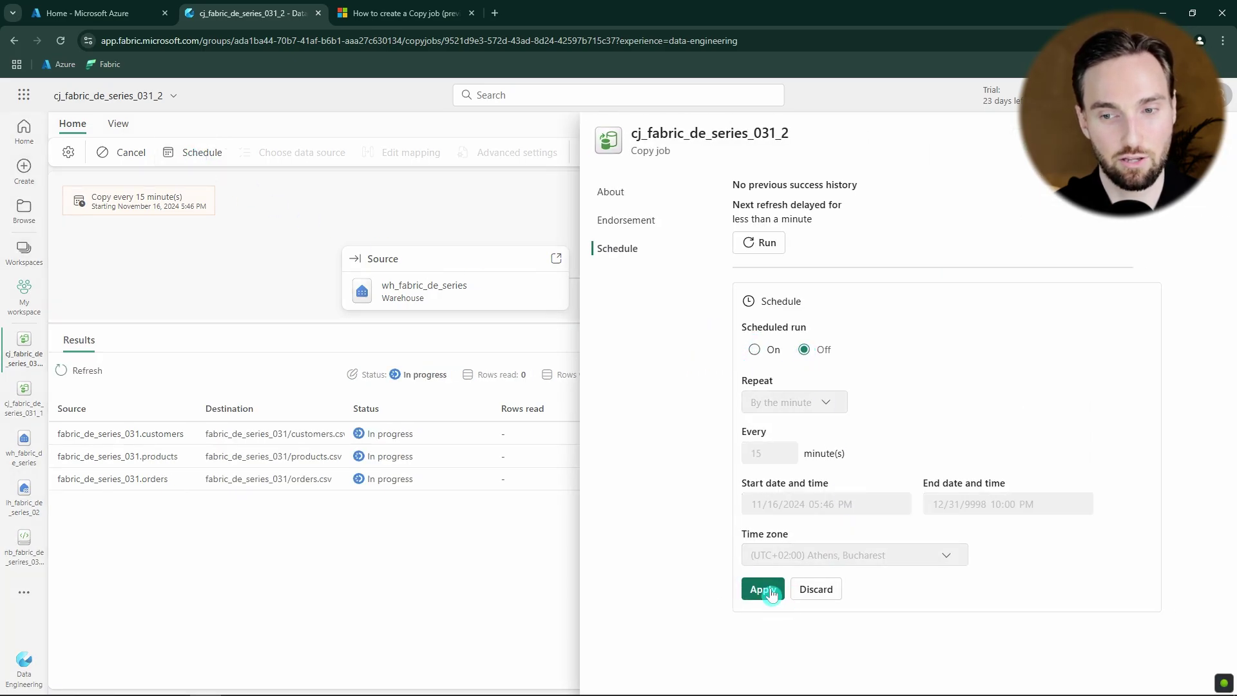
click(771, 593)
key(Escape)
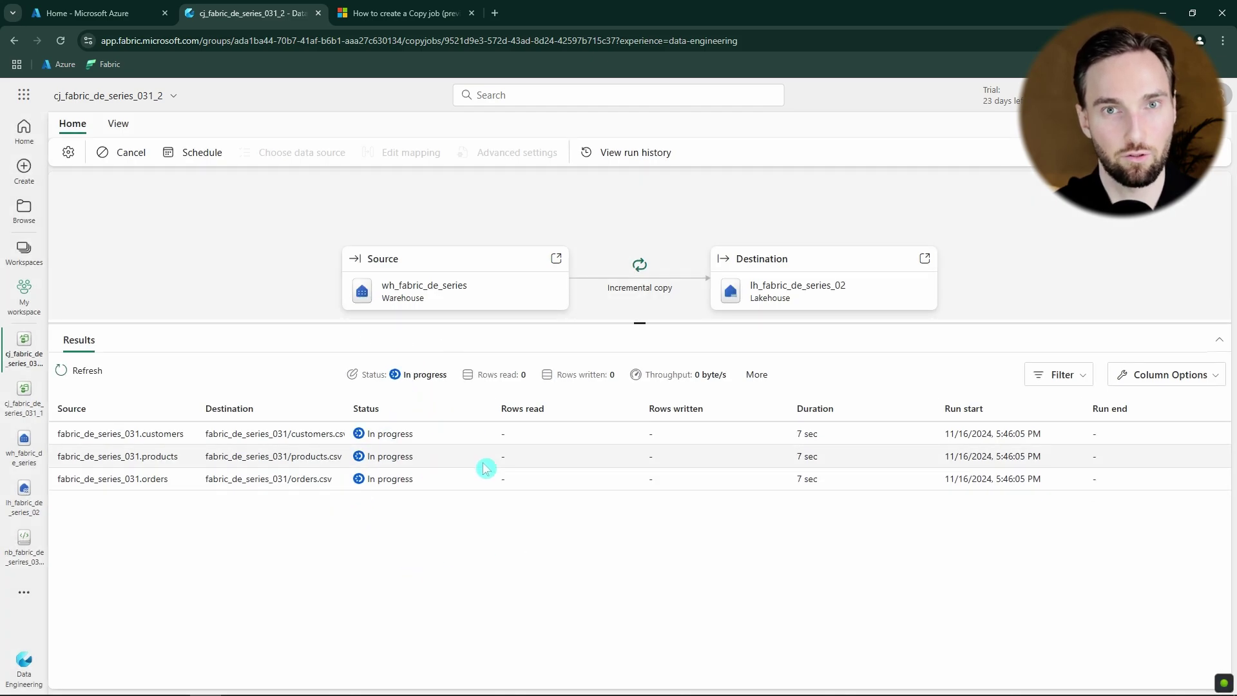
Refresh the copy job results and check the rows read for customers, products and orders
click(79, 371)
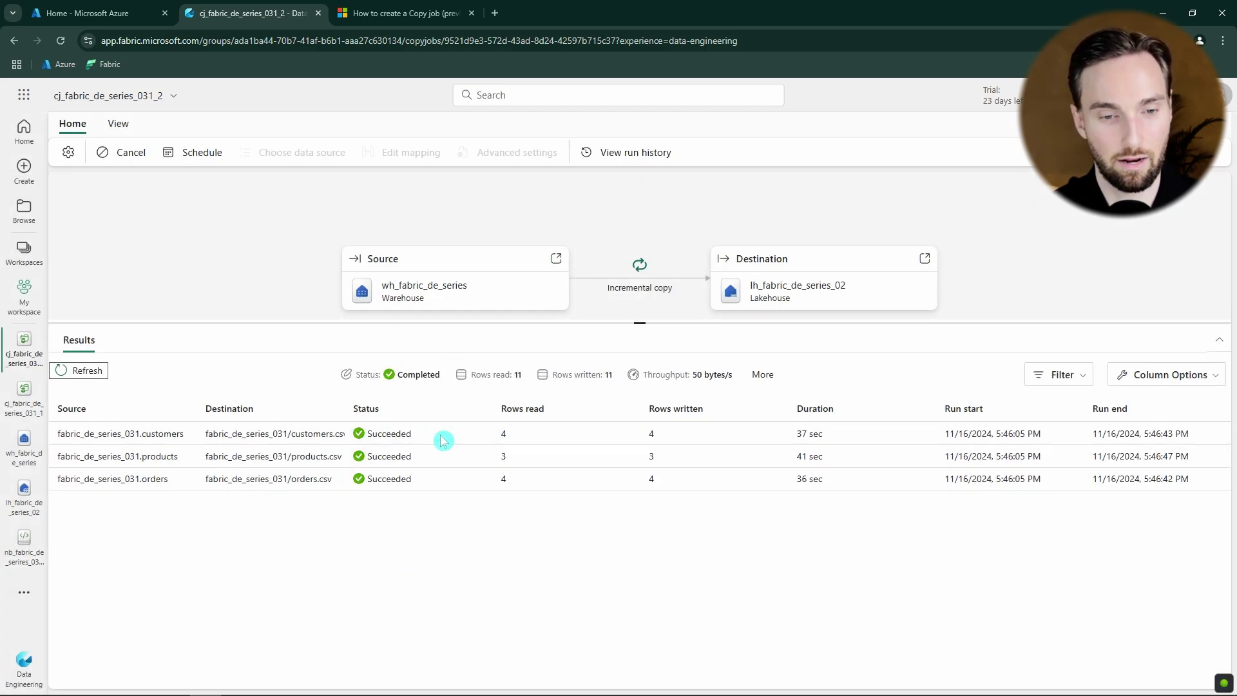
triple_click(503, 433)
click(519, 435)
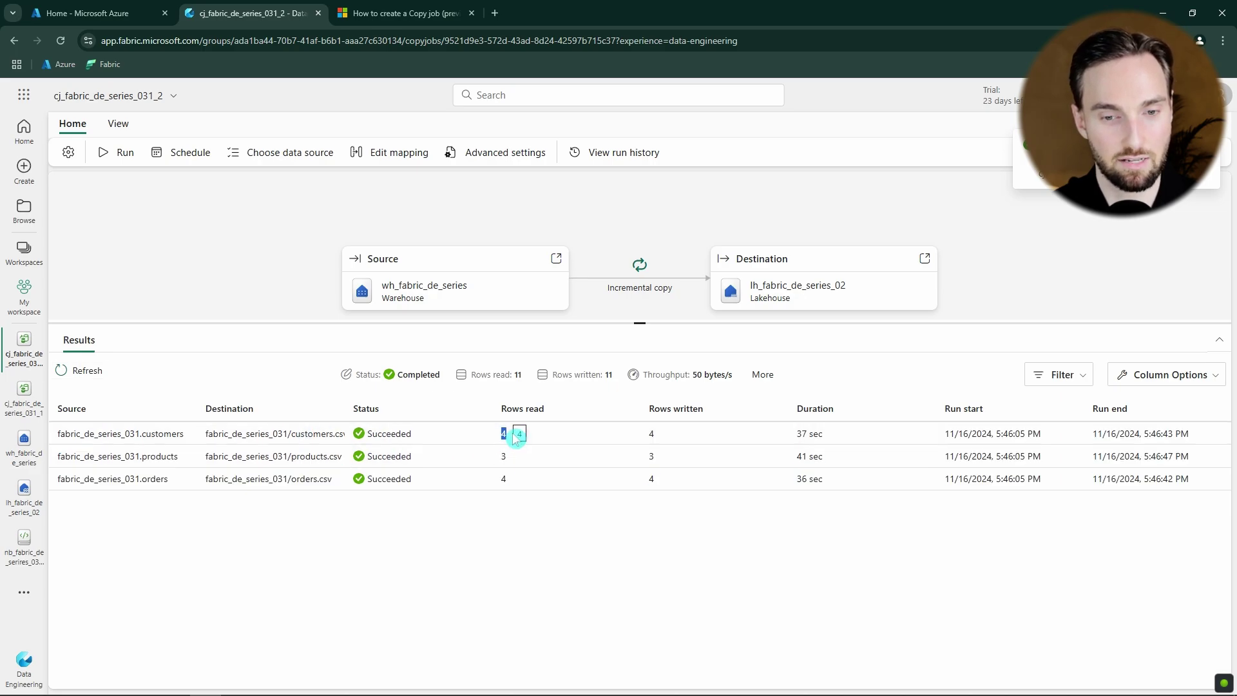
double_click(501, 433)
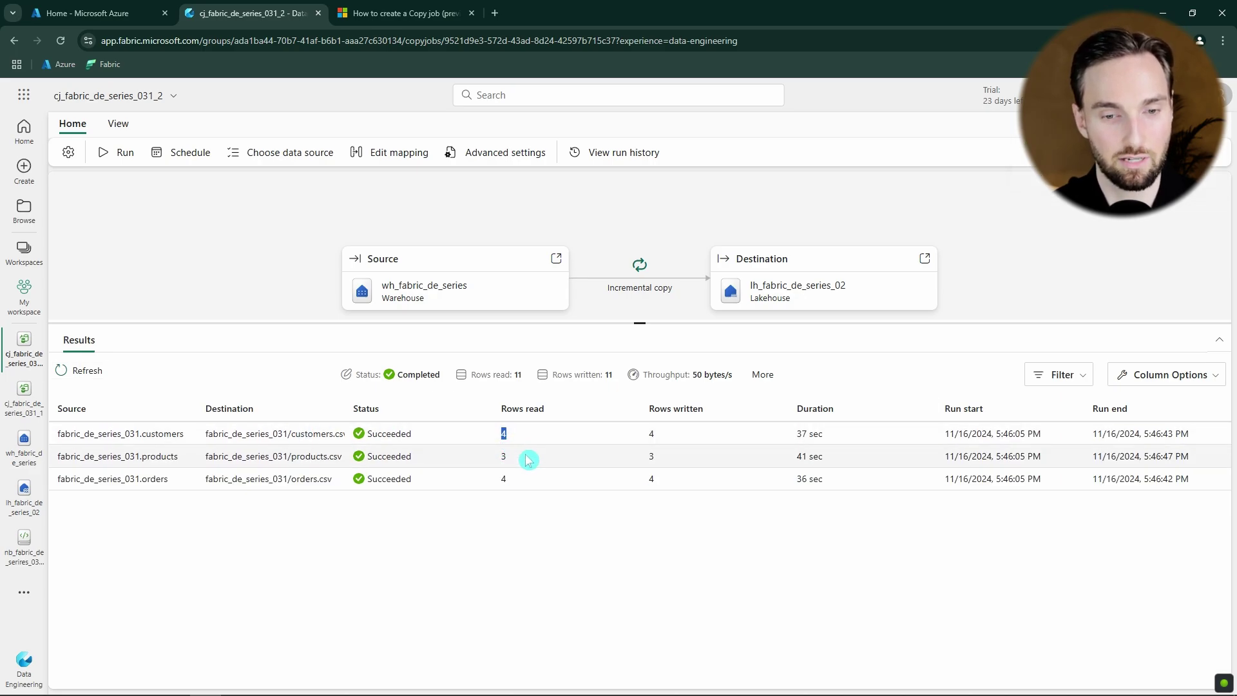
double_click(502, 457)
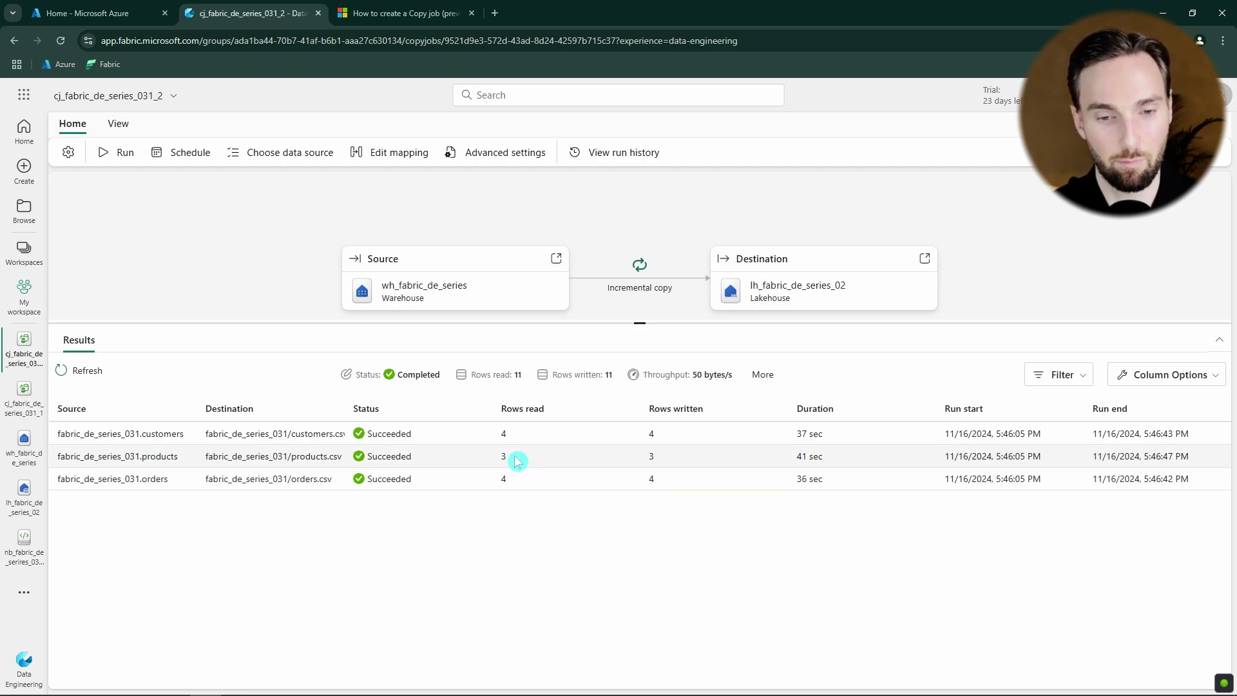
click(503, 475)
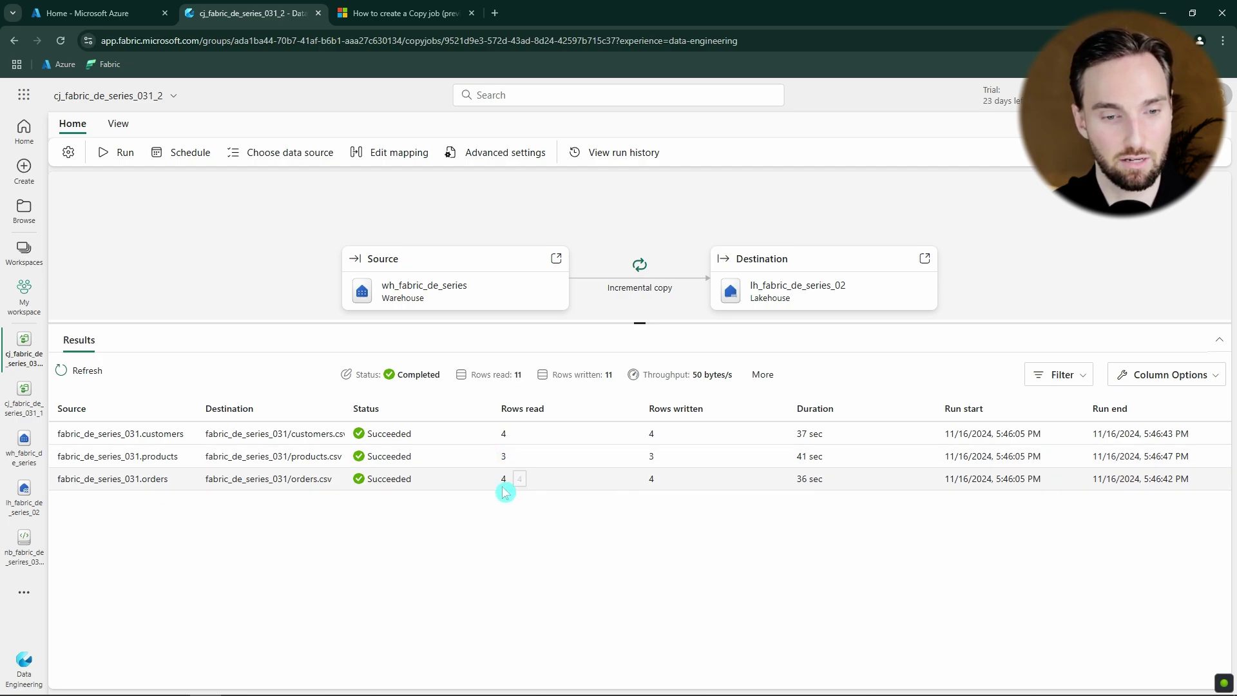
mouse_move(495, 481)
mouse_down()
mouse_move(560, 487)
mouse_move(487, 486)
mouse_up()
click(526, 481)
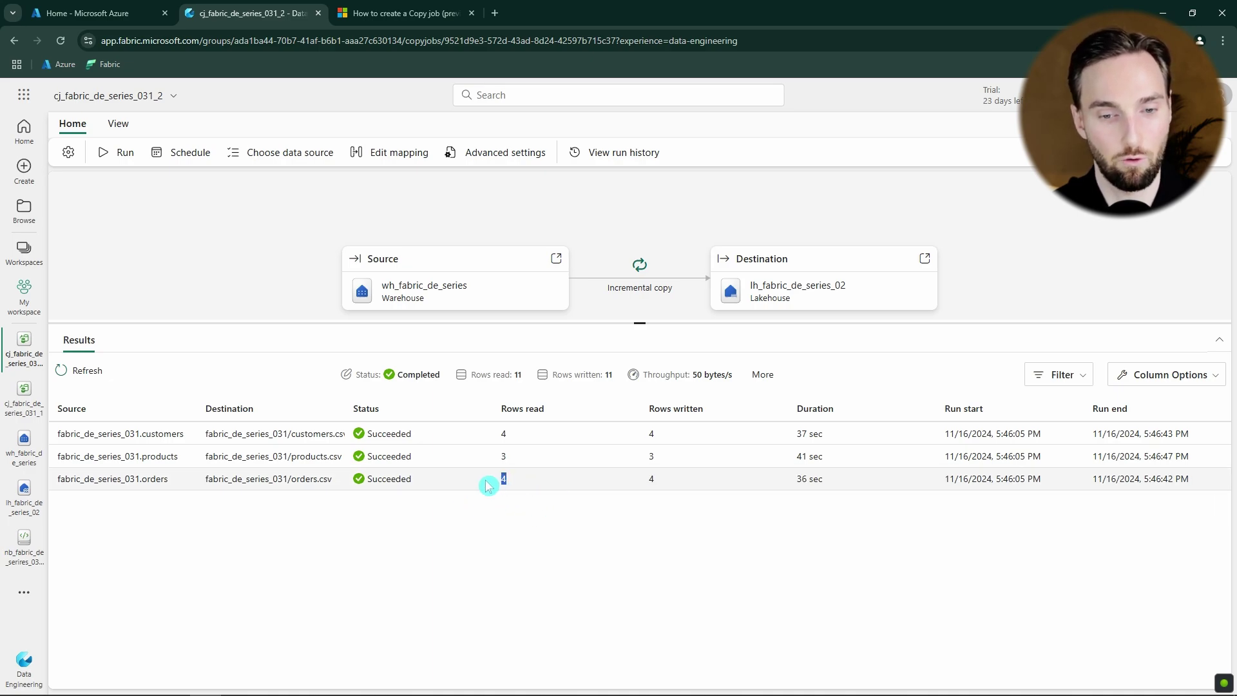
click(524, 532)
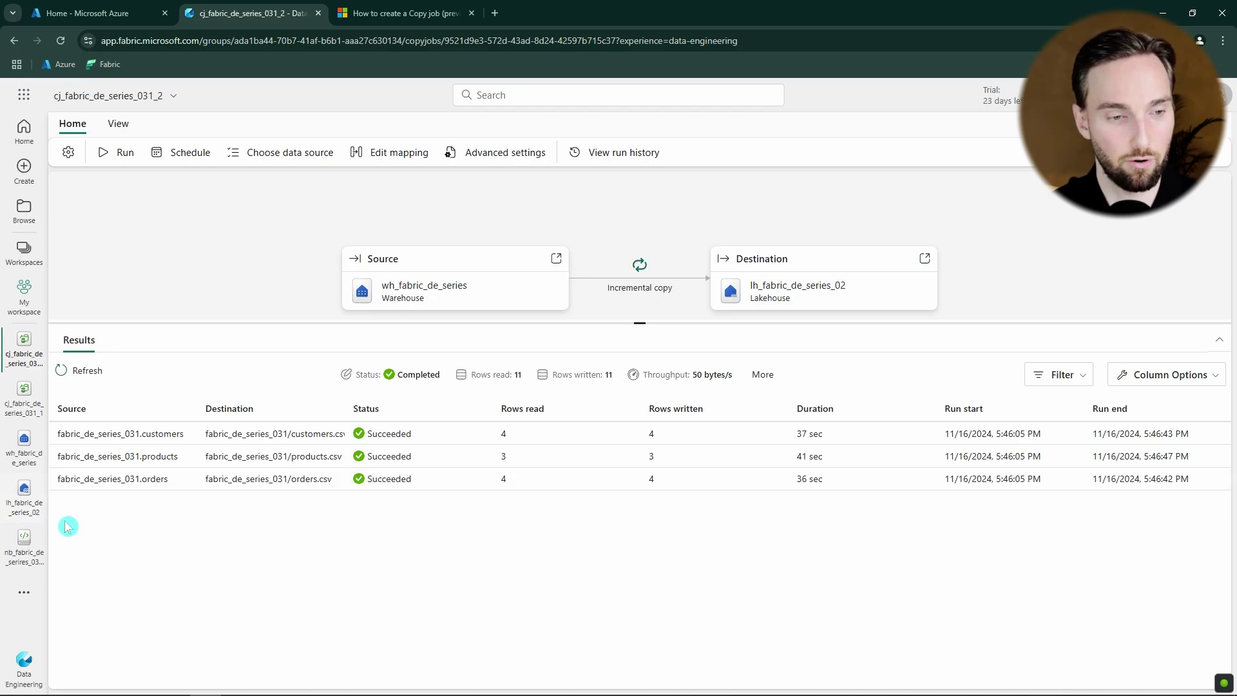
Refresh the Files section of lakehouse lh_fabric_de_series_02 and open its fabric_de_series_031 folder
click(19, 508)
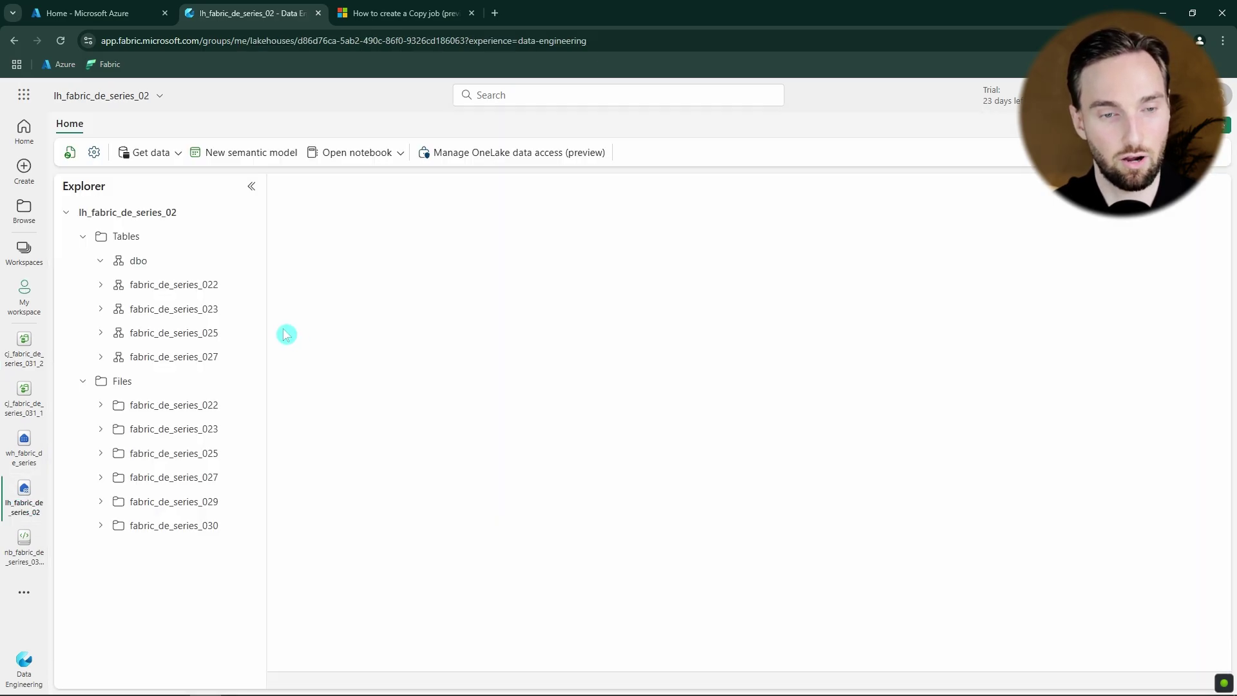
click(248, 381)
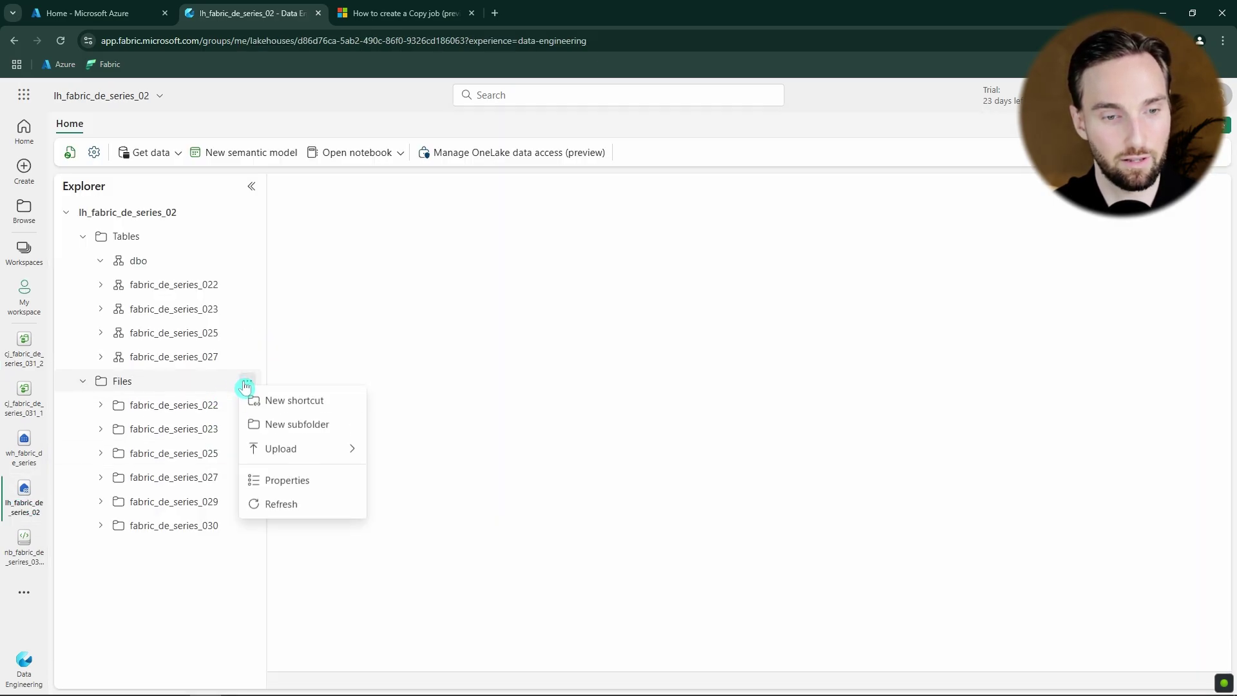
click(289, 507)
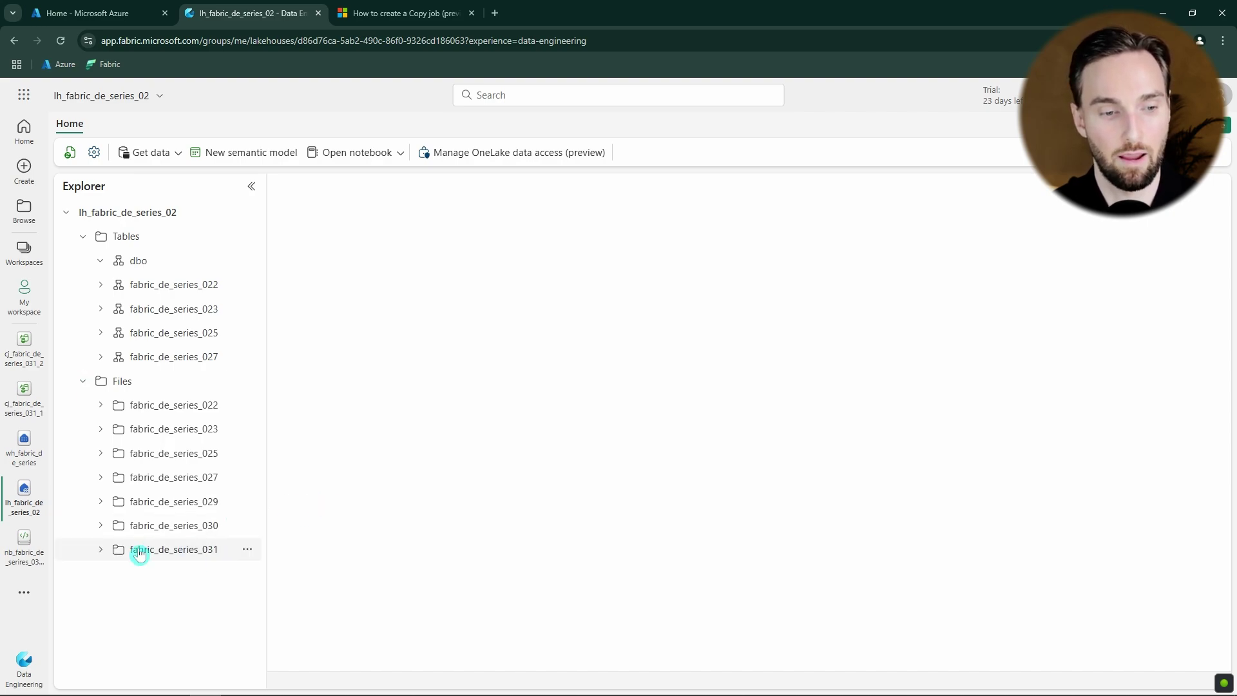
click(162, 552)
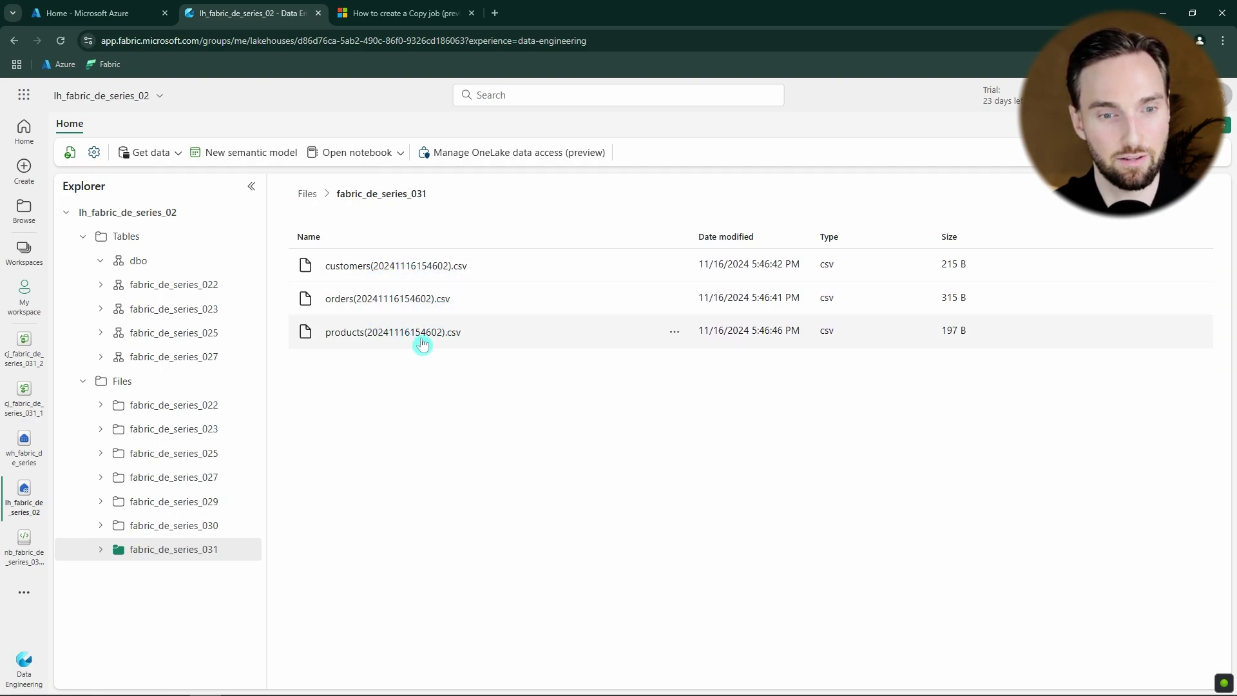
Preview the customers, orders and products CSV files one after another and return to the folder listing
click(471, 279)
click(378, 199)
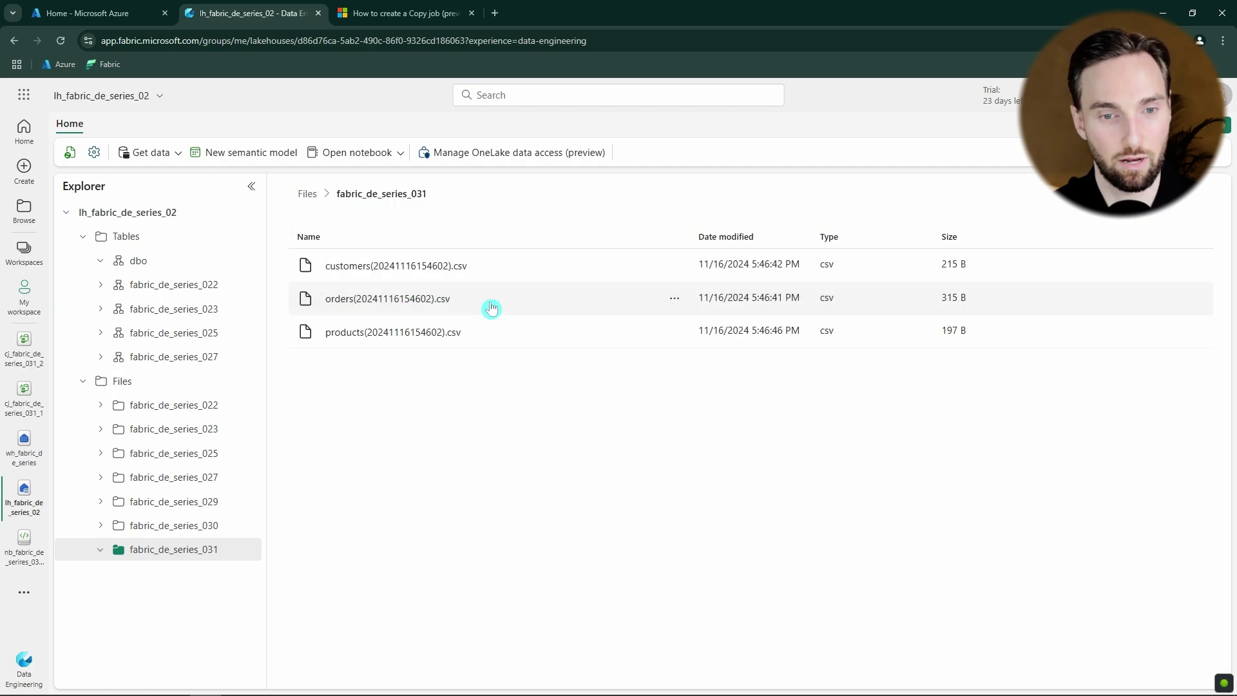
click(489, 300)
click(376, 199)
click(456, 332)
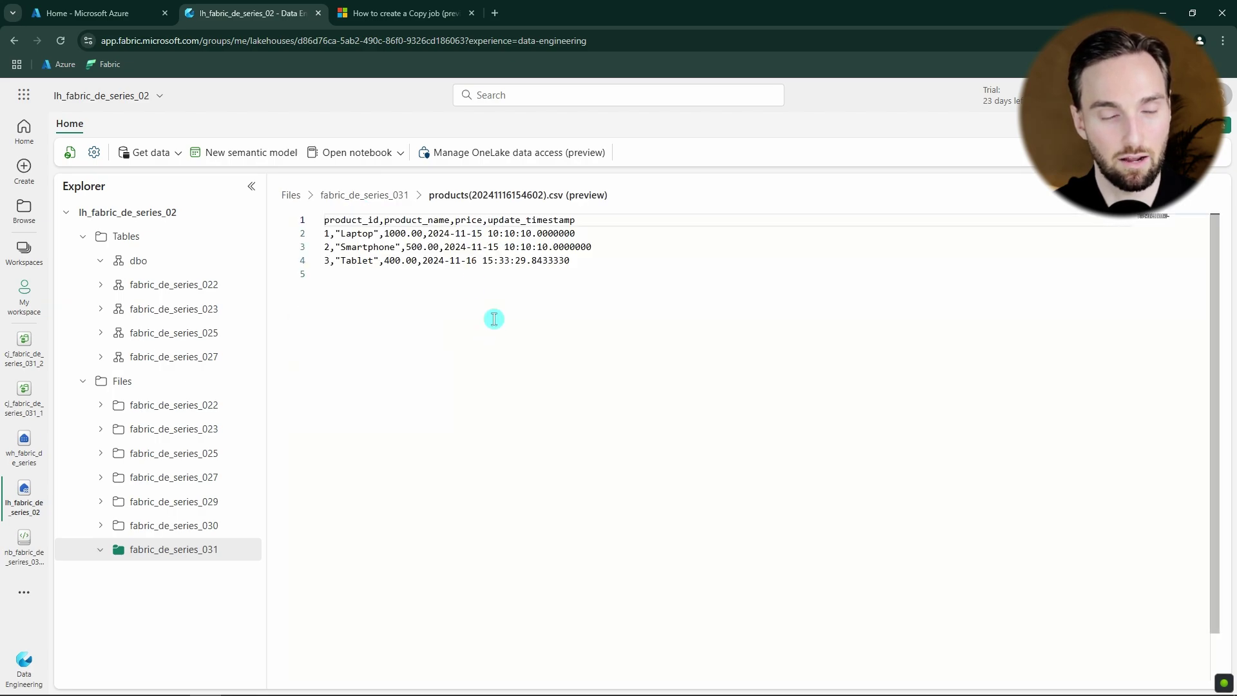
click(383, 197)
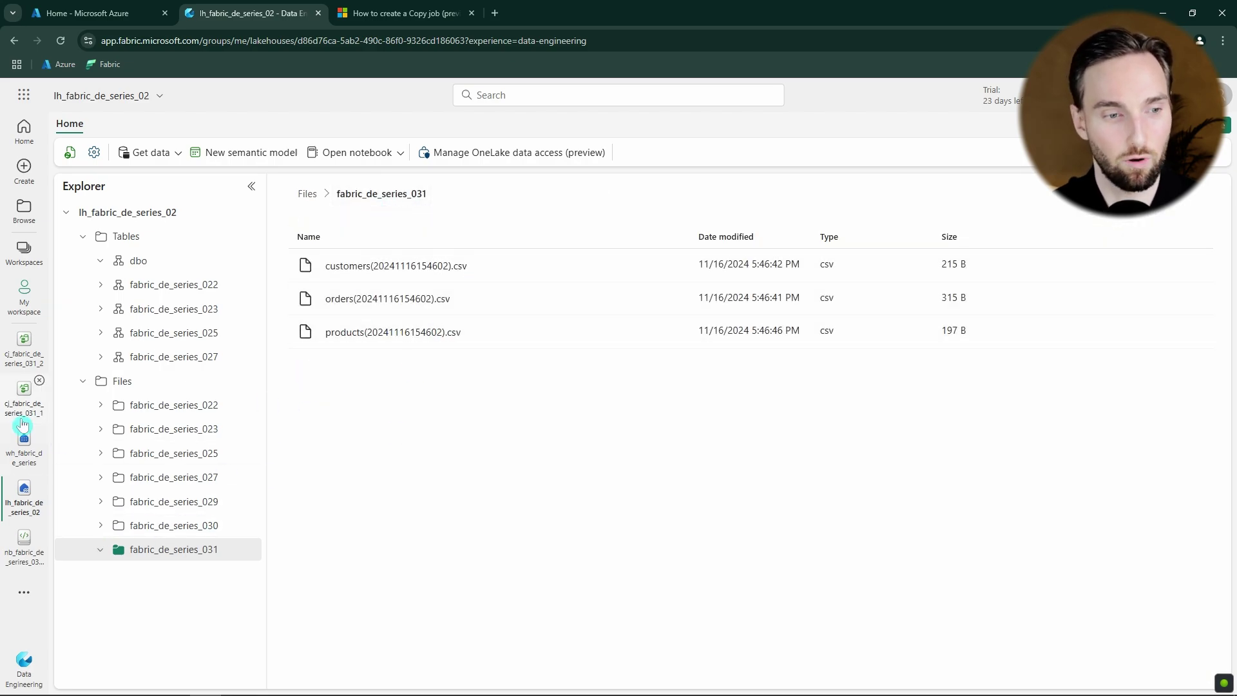
In the copy job T-SQL notebook, run the cell that adds and updates data in the warehouse tables
click(24, 553)
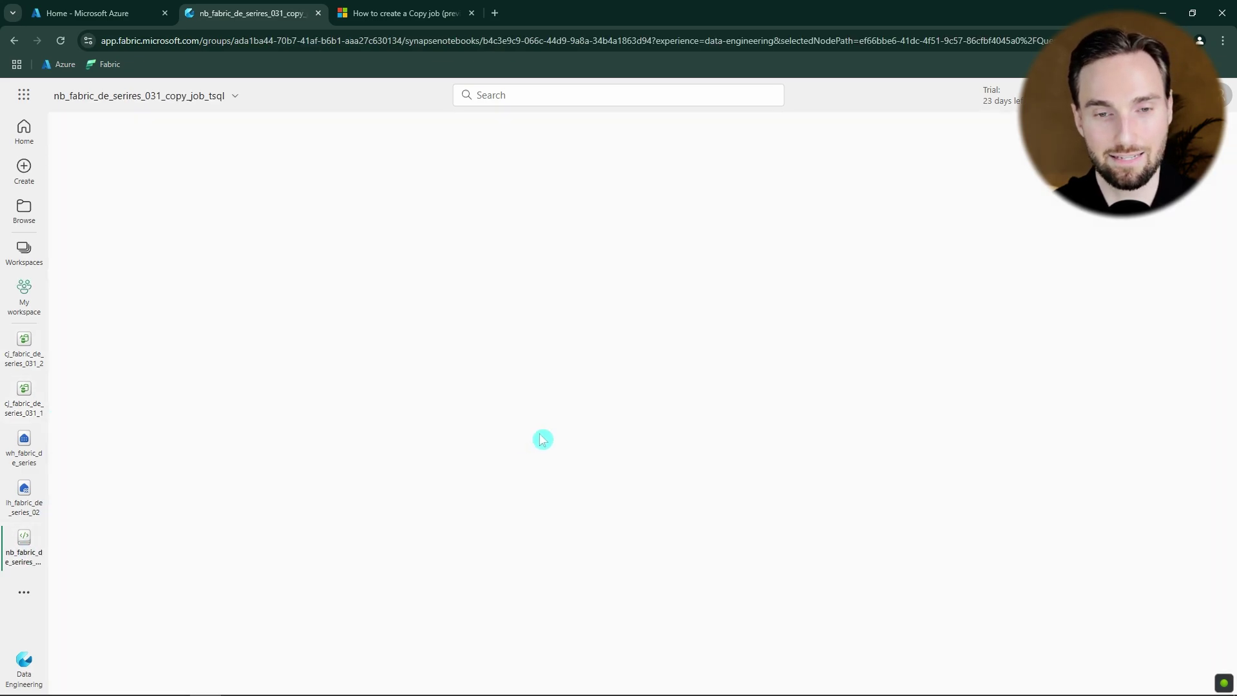
scroll(580, 445, down, 3)
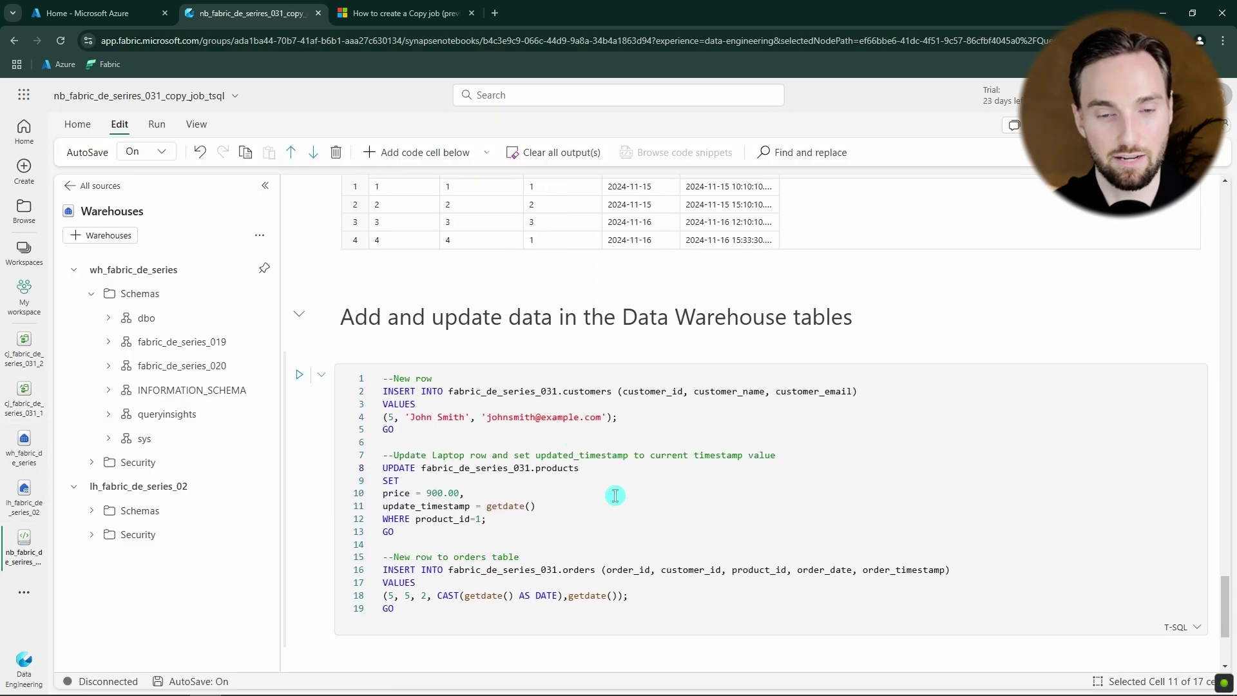
scroll(616, 495, down, 1)
click(620, 470)
key(ctrl+Return)
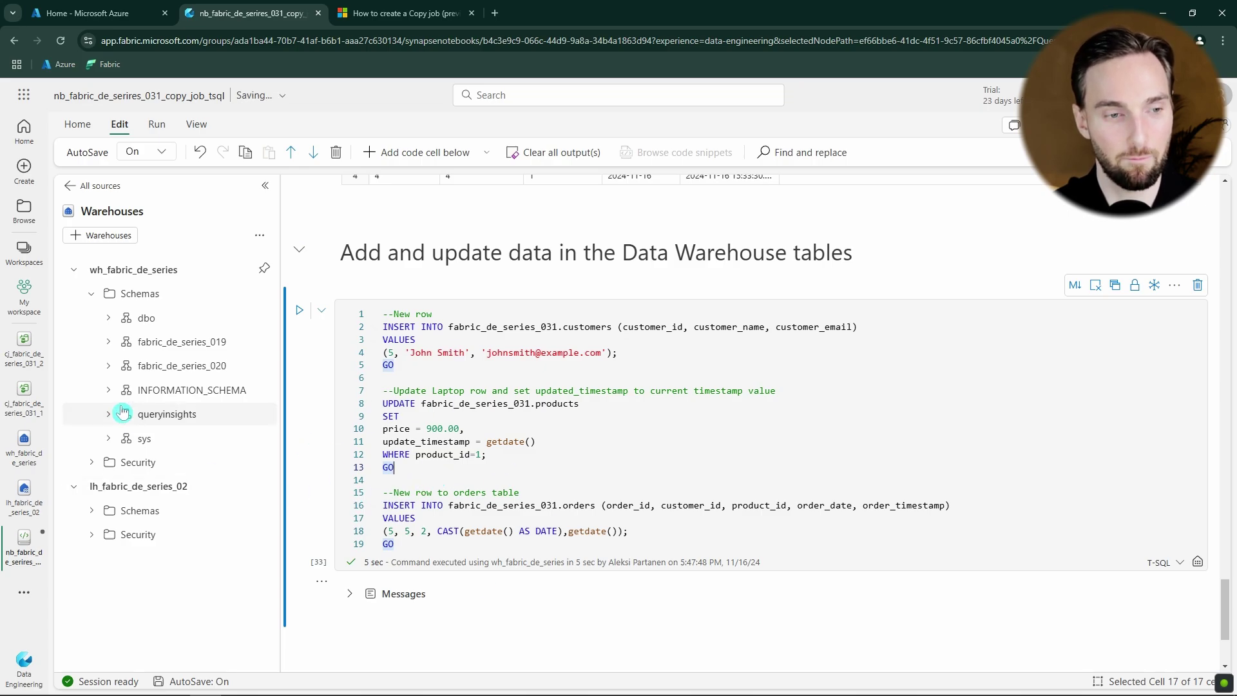
Run the notebook cell that queries the warehouse customers, products and orders tables after the changes
scroll(451, 402, up, 10)
scroll(388, 462, up, 5)
click(631, 464)
key(ctrl+Return)
scroll(580, 444, down, 2)
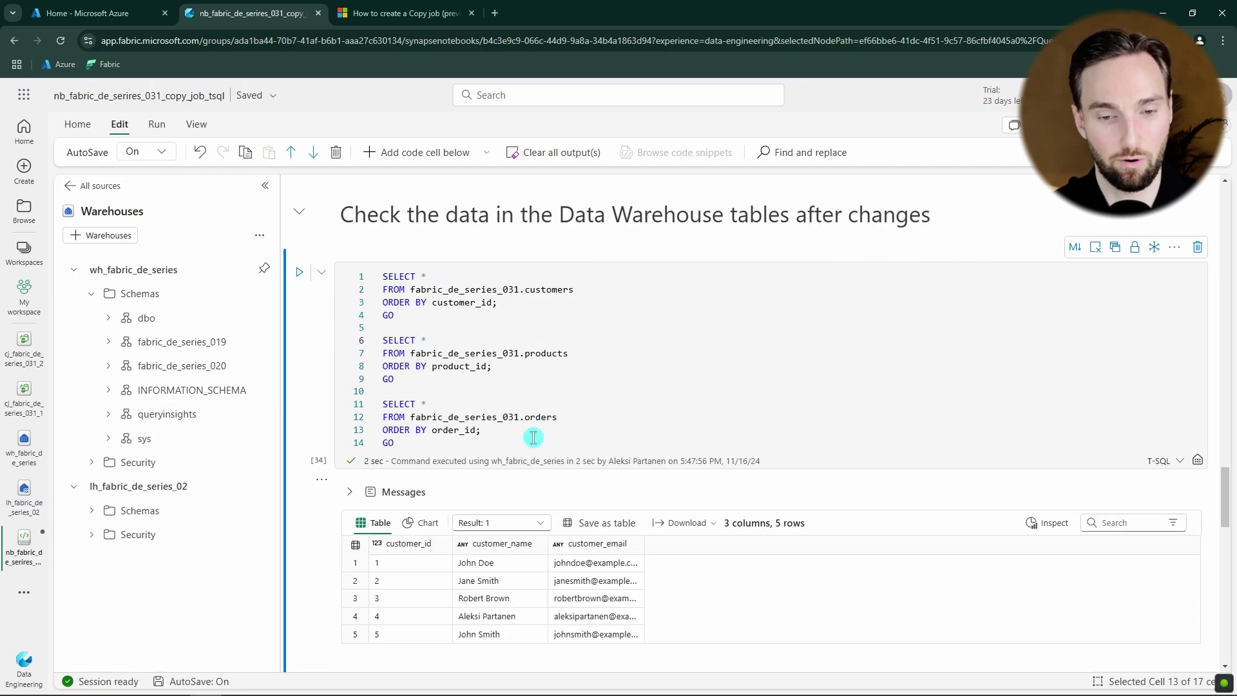
Review the products query result, including the Laptop price, and the orders query result
scroll(419, 464, down, 1)
click(516, 459)
click(509, 503)
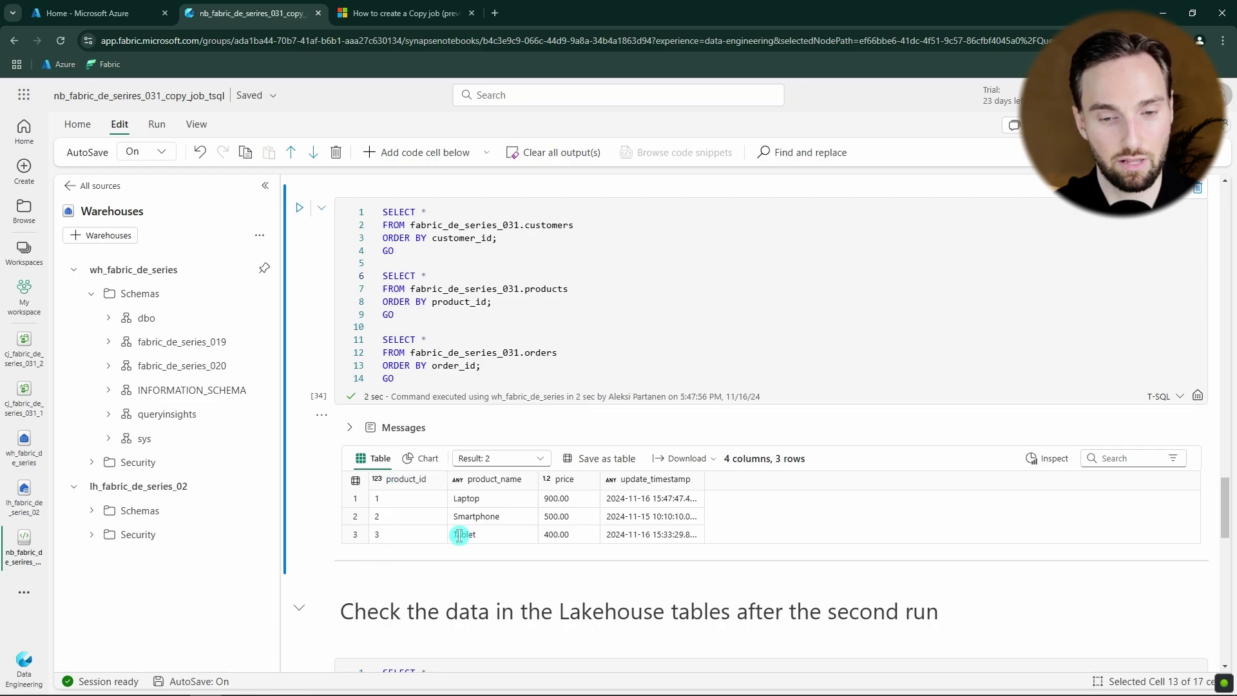
click(574, 506)
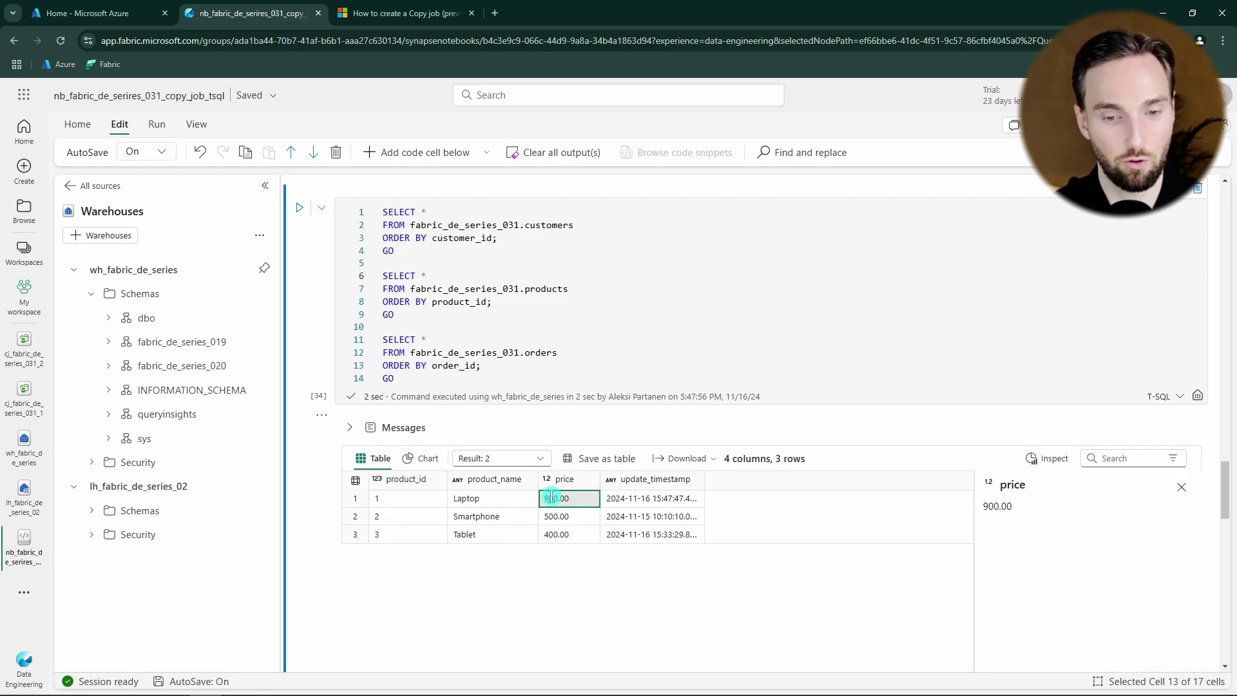
click(1040, 476)
click(522, 459)
click(490, 544)
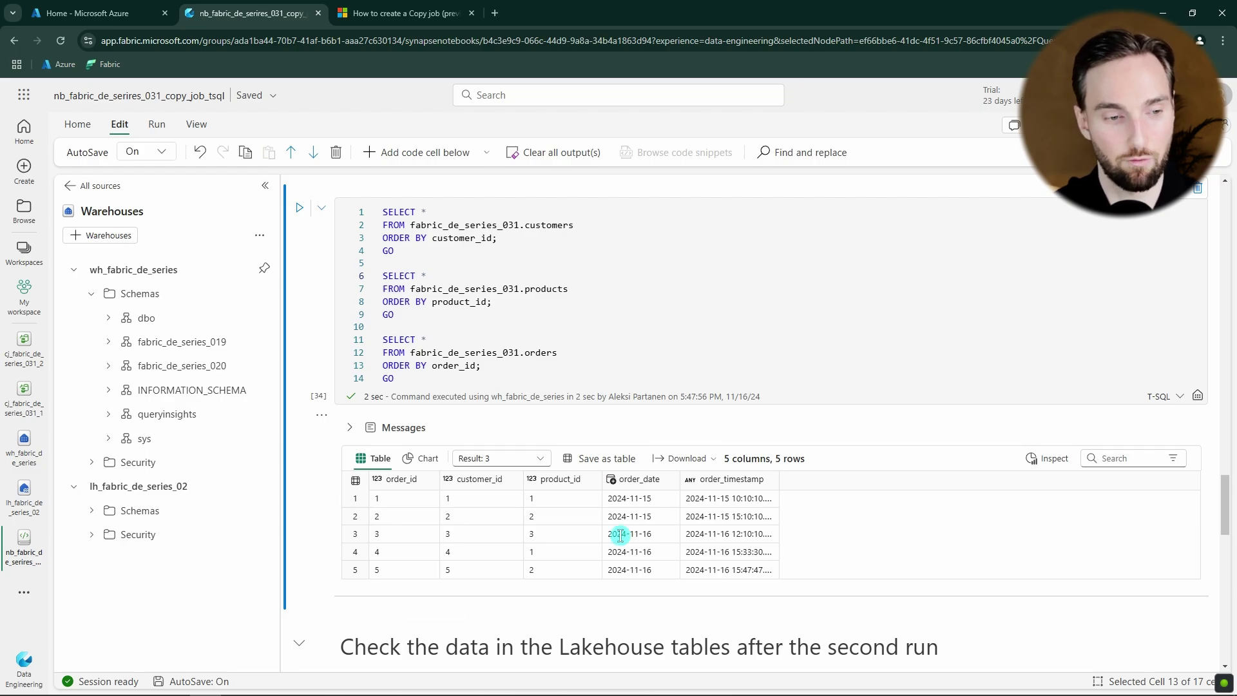
Run copy job cj_fabric_de_series_031_2 again and refresh the lakehouse's fabric_de_series_031 folder
click(22, 368)
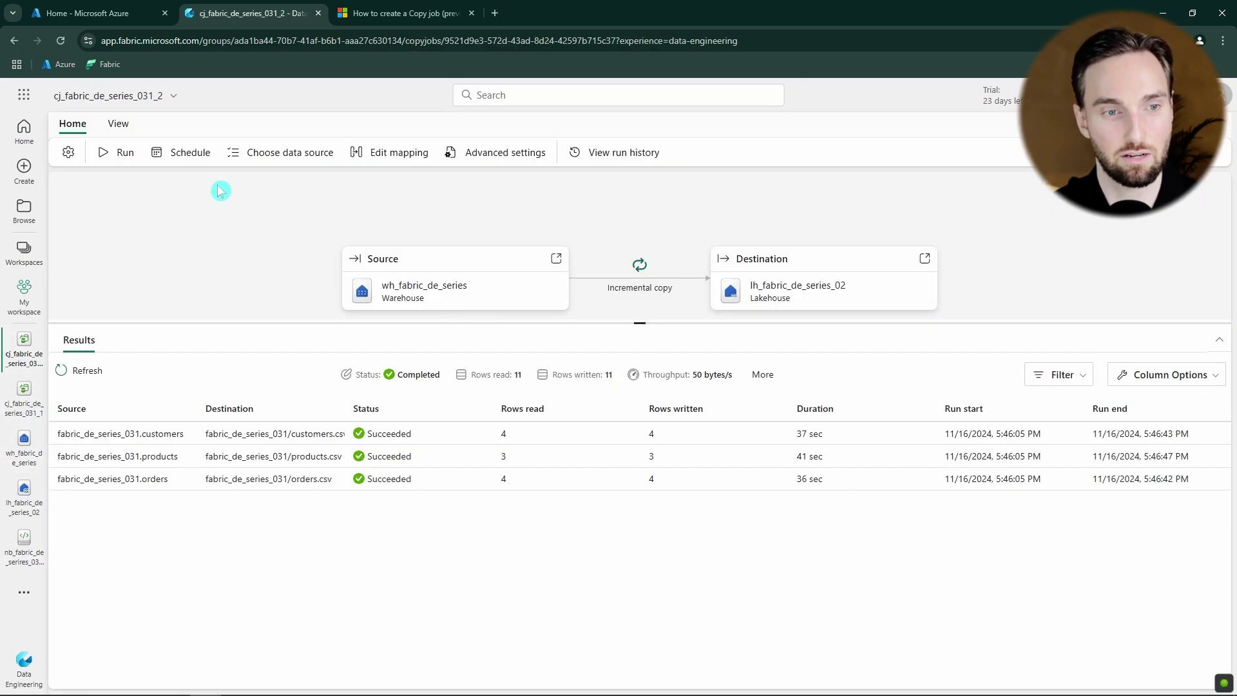
click(124, 154)
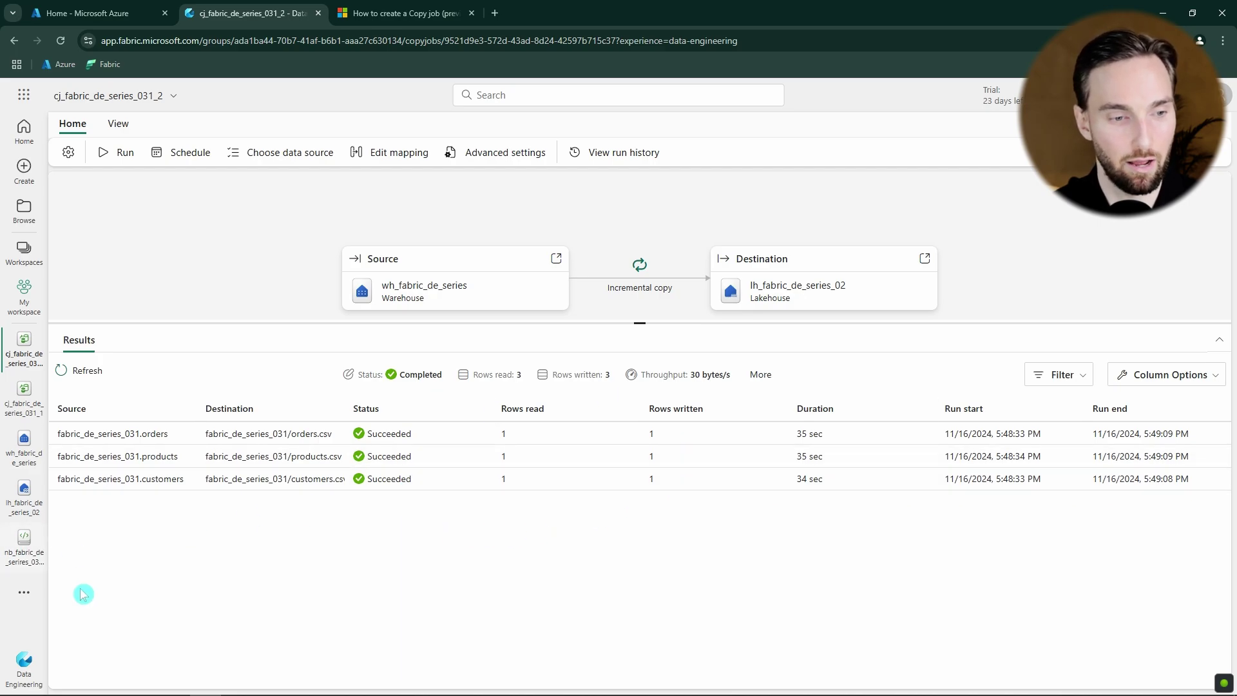
click(23, 513)
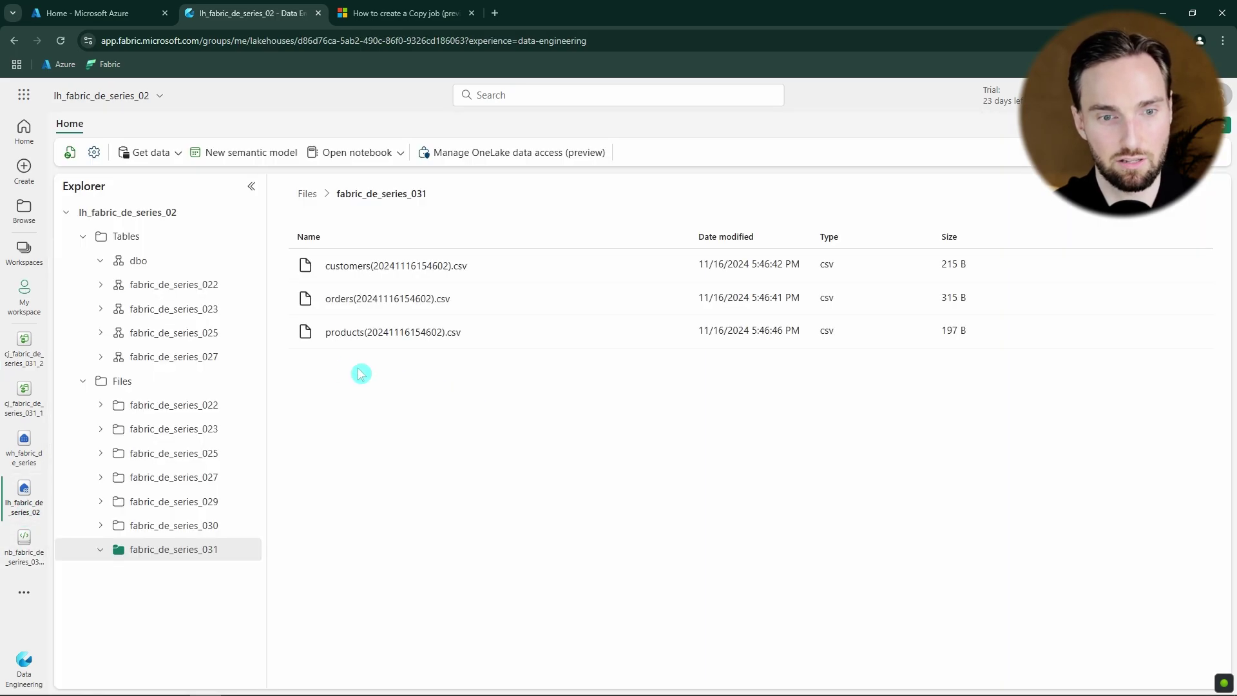
click(249, 555)
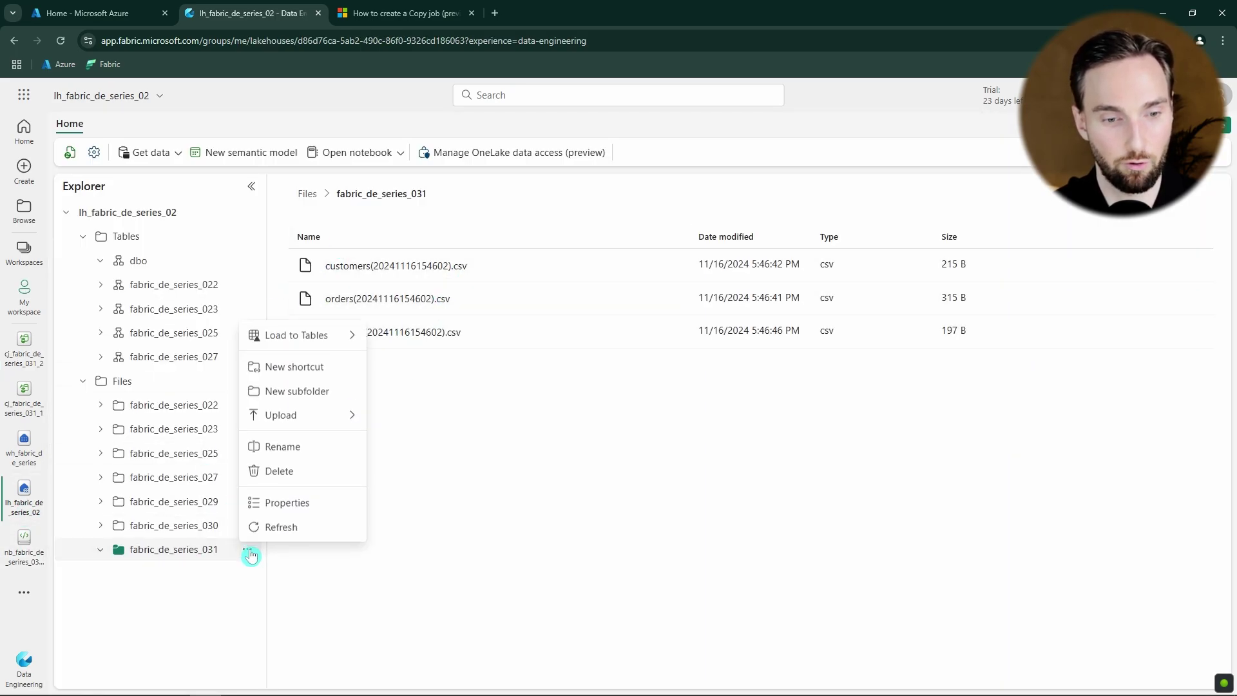
click(278, 527)
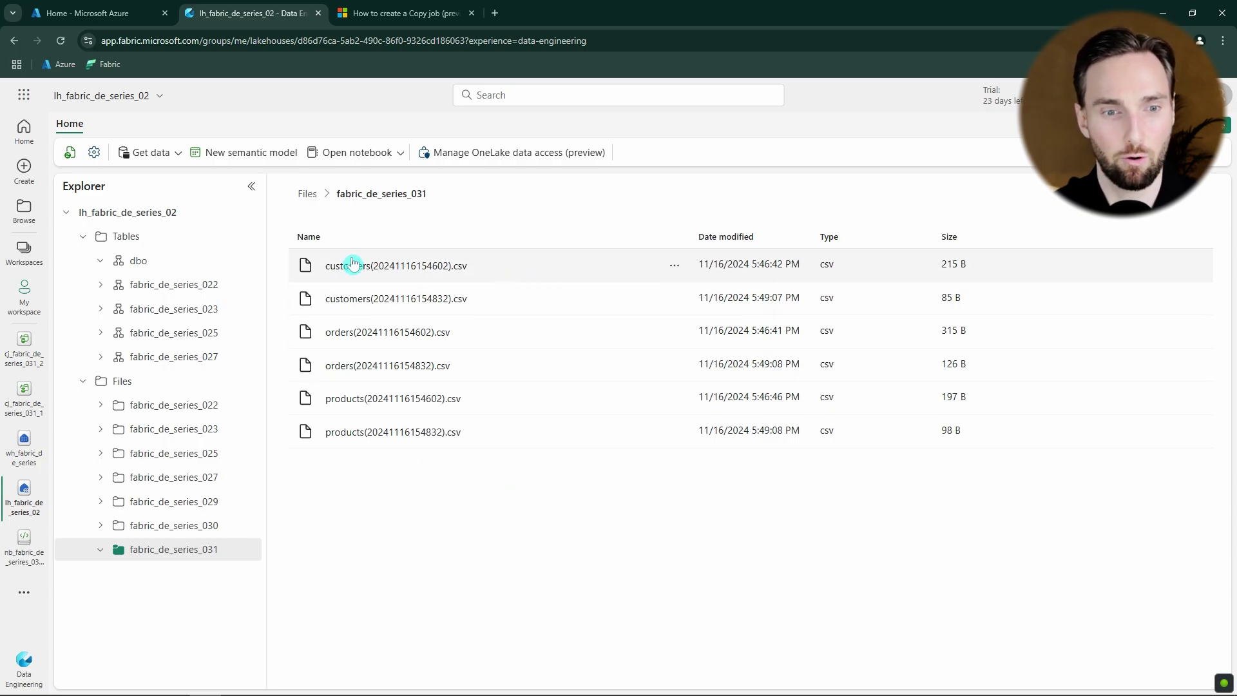
Preview the customers CSV files from the first and second runs and compare their rows
click(515, 273)
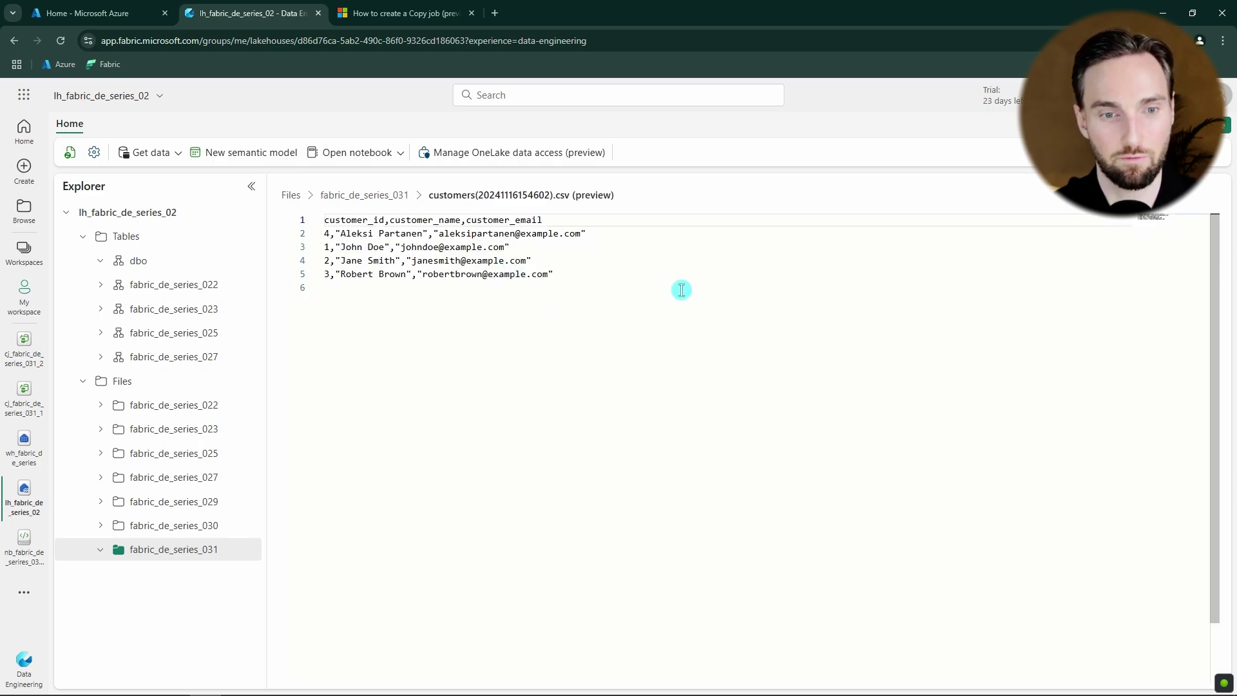
drag(322, 238, 342, 273)
click(364, 194)
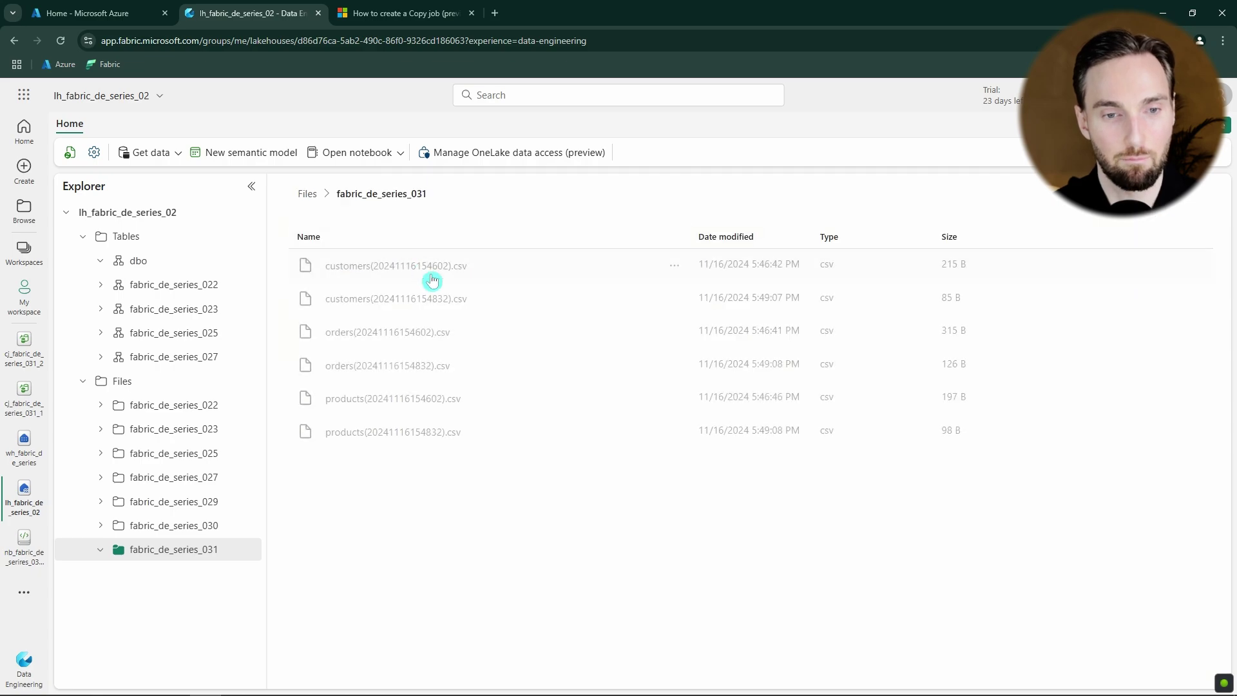
click(511, 307)
drag(558, 236, 324, 236)
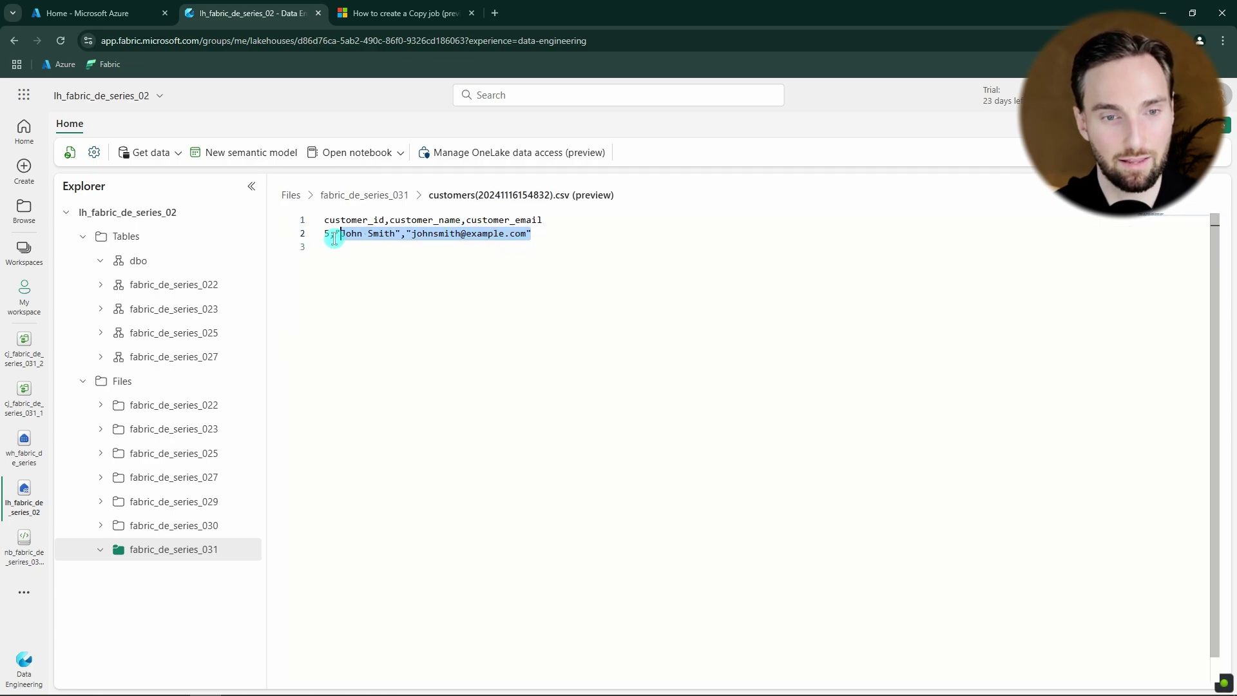
click(364, 195)
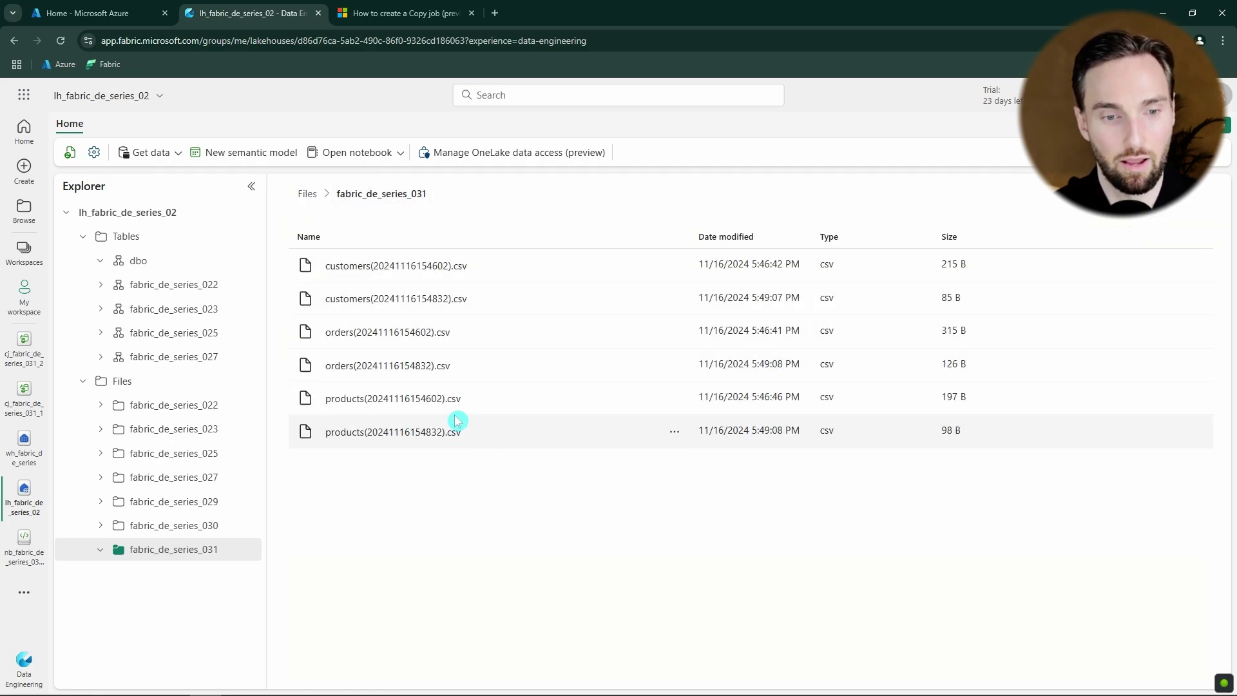
Preview the products CSV files from the first and second copy job runs and compare their rows
click(505, 406)
drag(603, 271, 312, 239)
click(366, 195)
click(484, 427)
drag(580, 234, 311, 237)
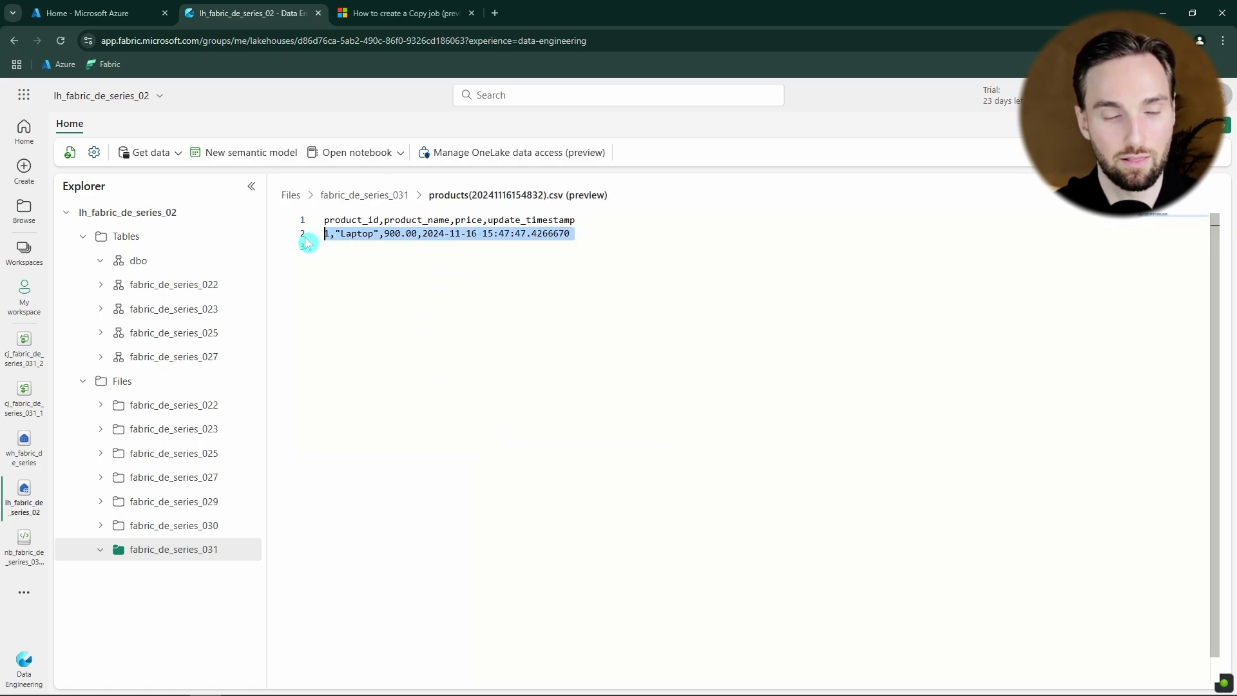
click(382, 195)
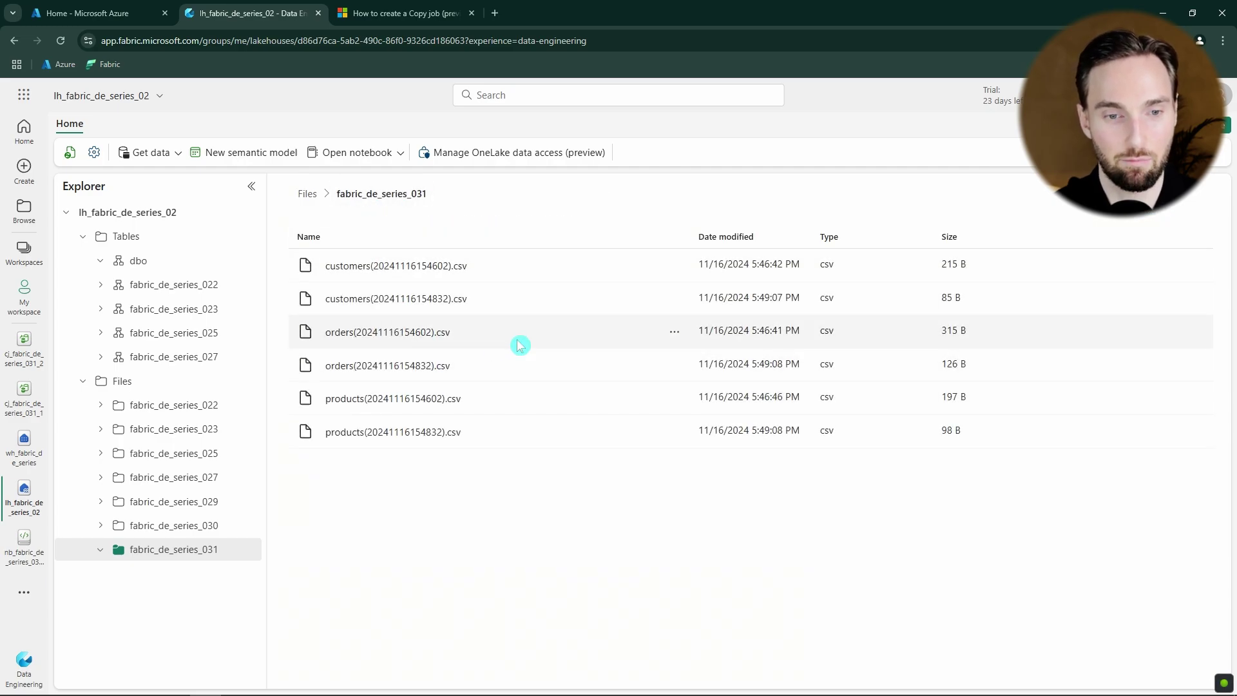
Preview the orders CSV files from both copy job runs, compare their rows, and return to the fabric_de_series_031 folder
click(473, 330)
drag(664, 275, 322, 235)
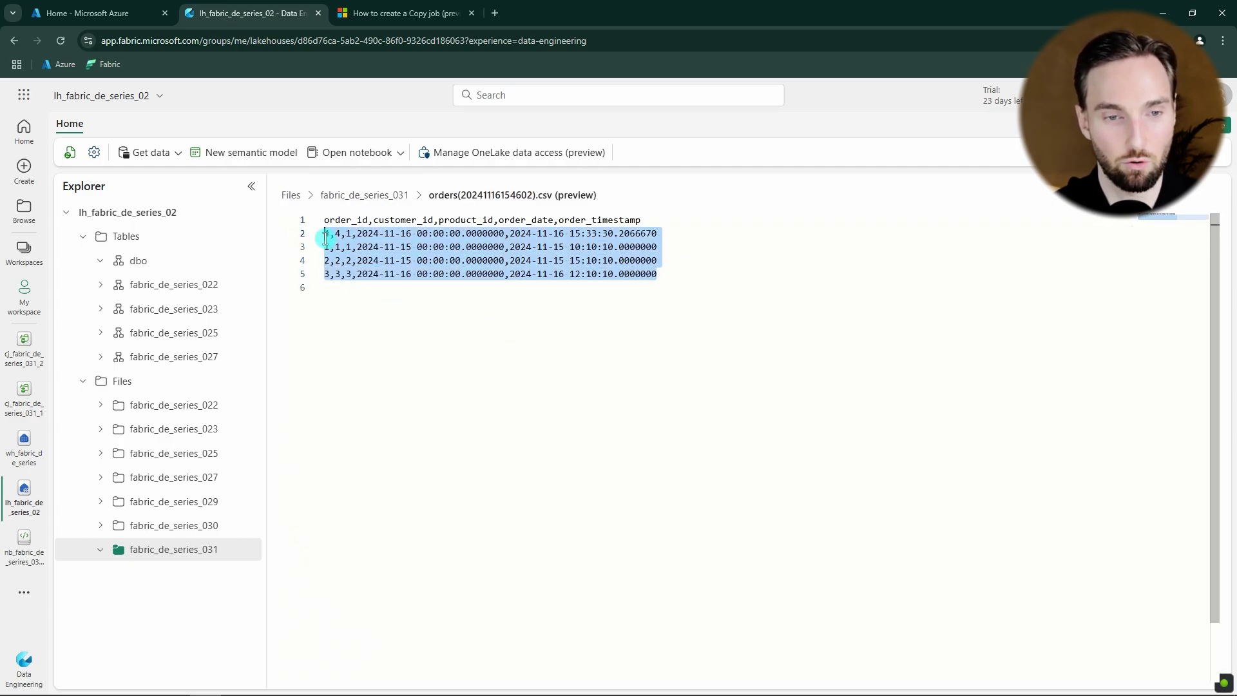
click(365, 195)
click(496, 364)
drag(694, 242, 324, 233)
click(377, 195)
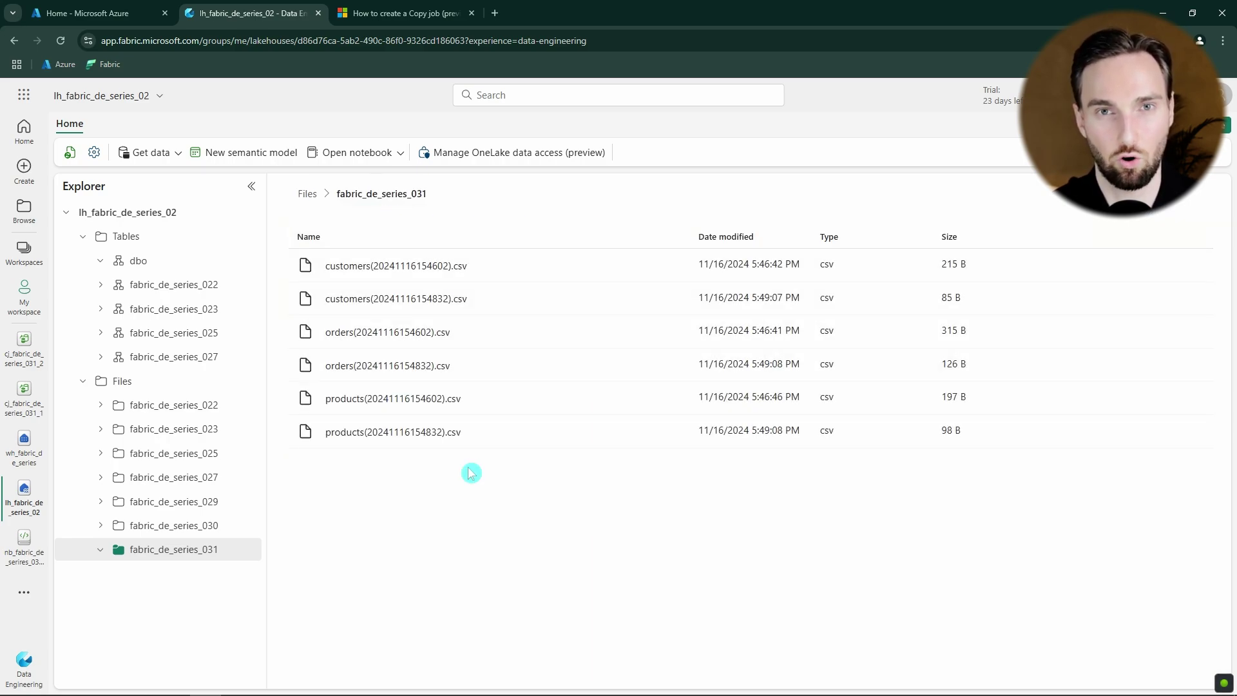
Switch to the Microsoft Learn article on creating a Copy job and read each item under Known limitations
key(ctrl+Tab)
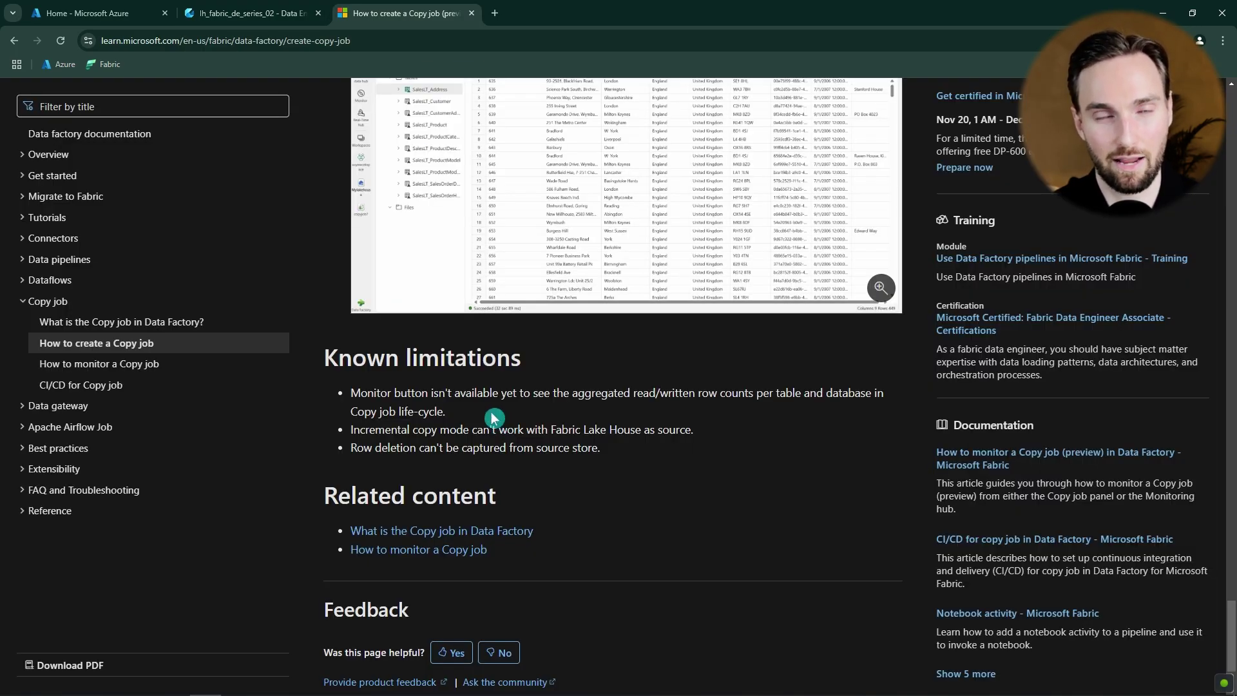
drag(350, 395, 577, 416)
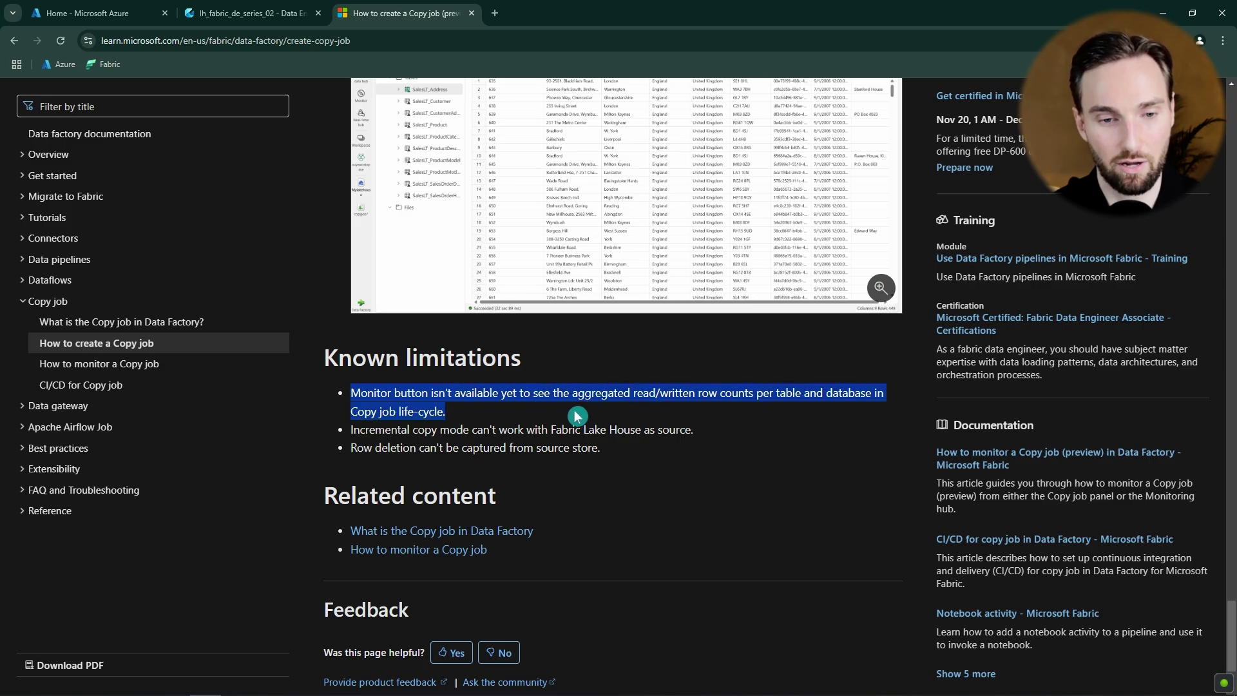
click(509, 424)
drag(352, 430, 653, 444)
click(625, 463)
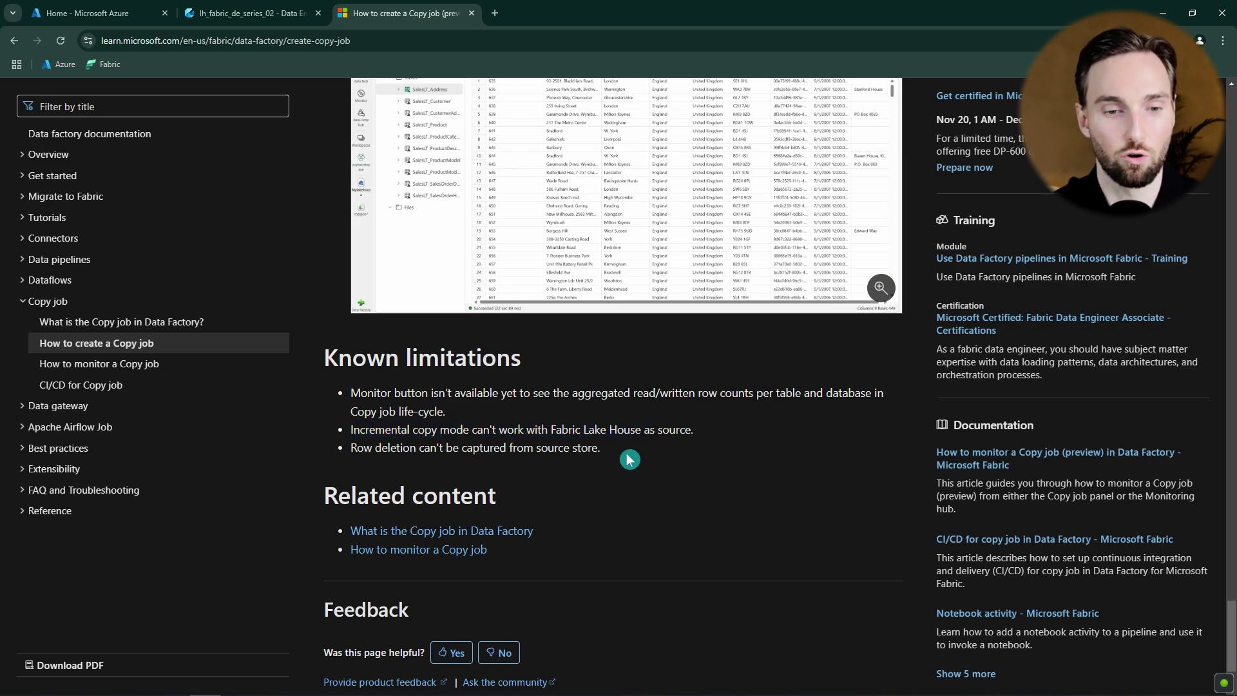
drag(350, 447, 608, 461)
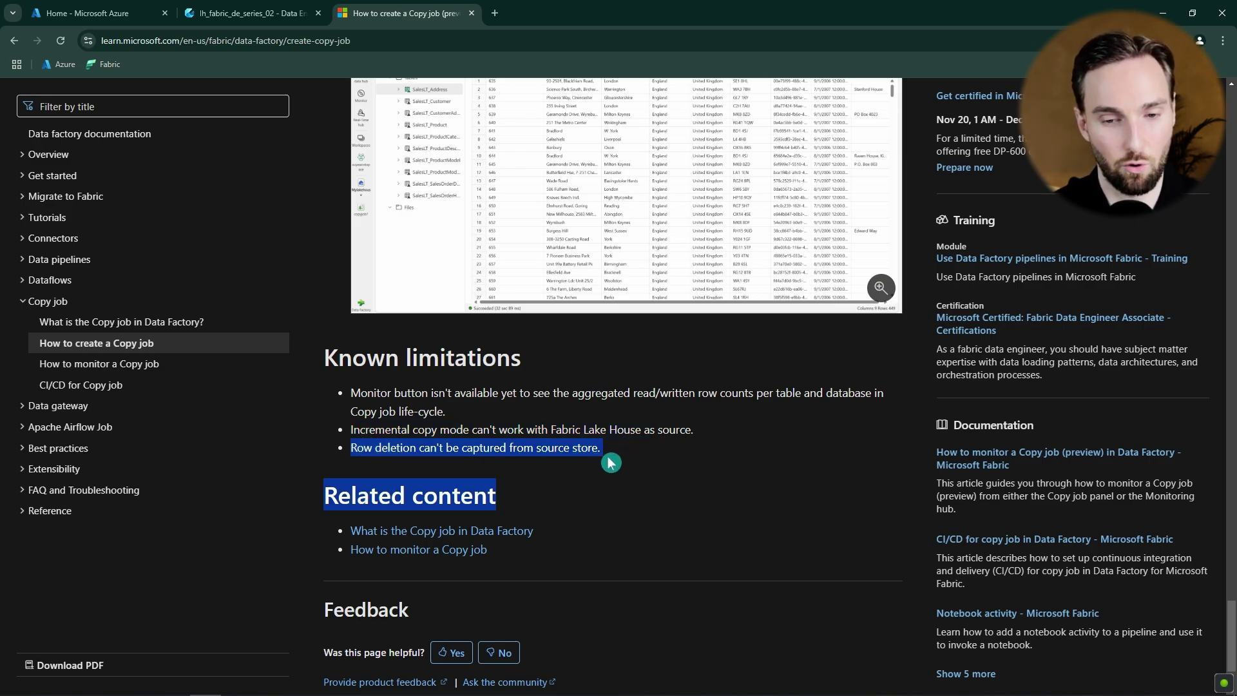
click(615, 456)
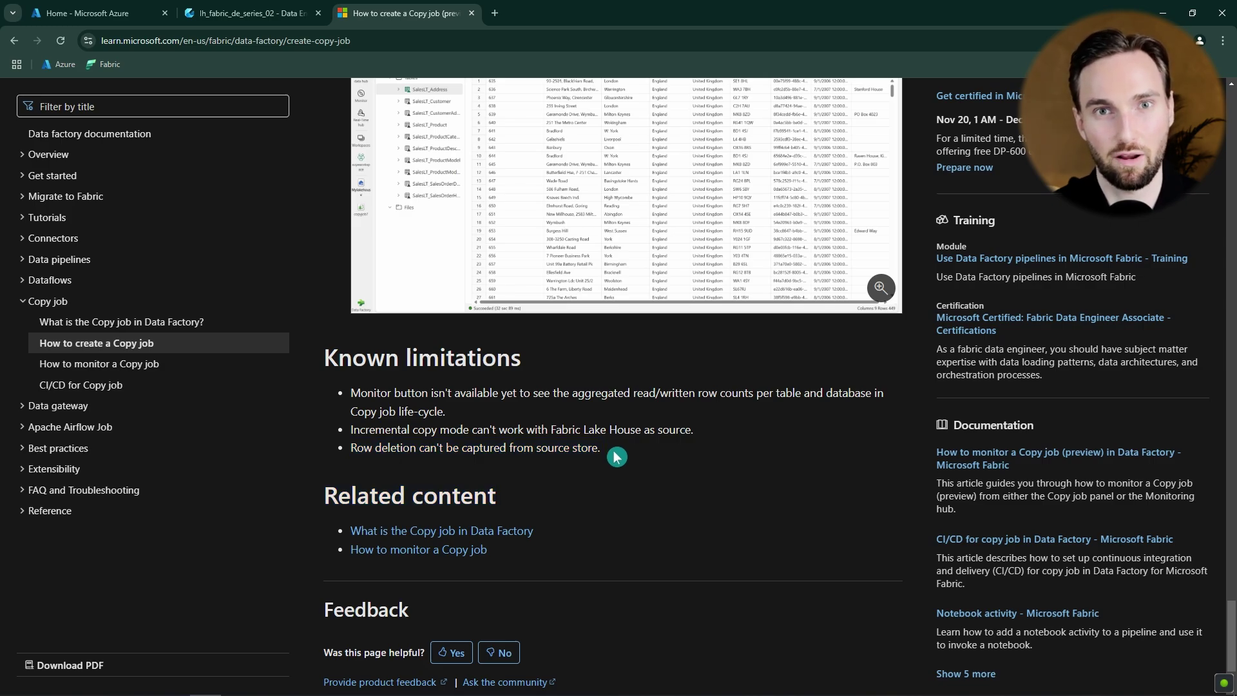